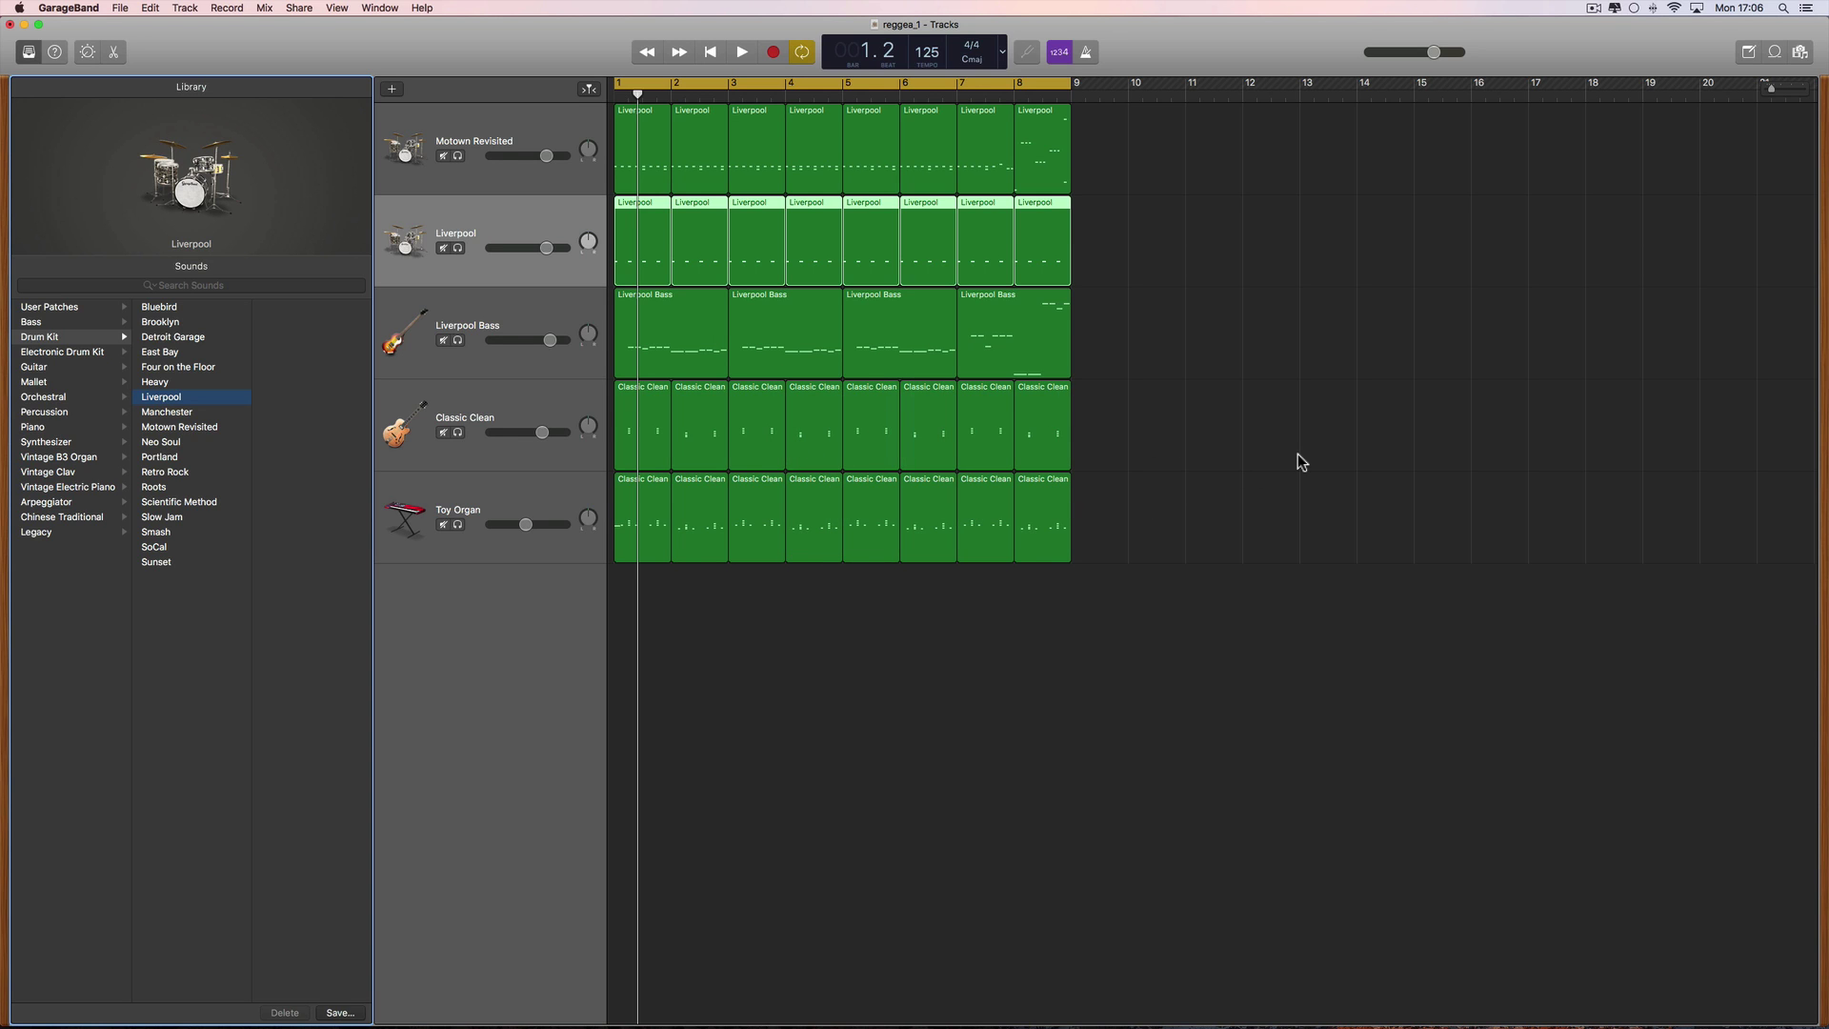
Play the song from the start, stop it, and return the playhead near bar 1.
key("space")
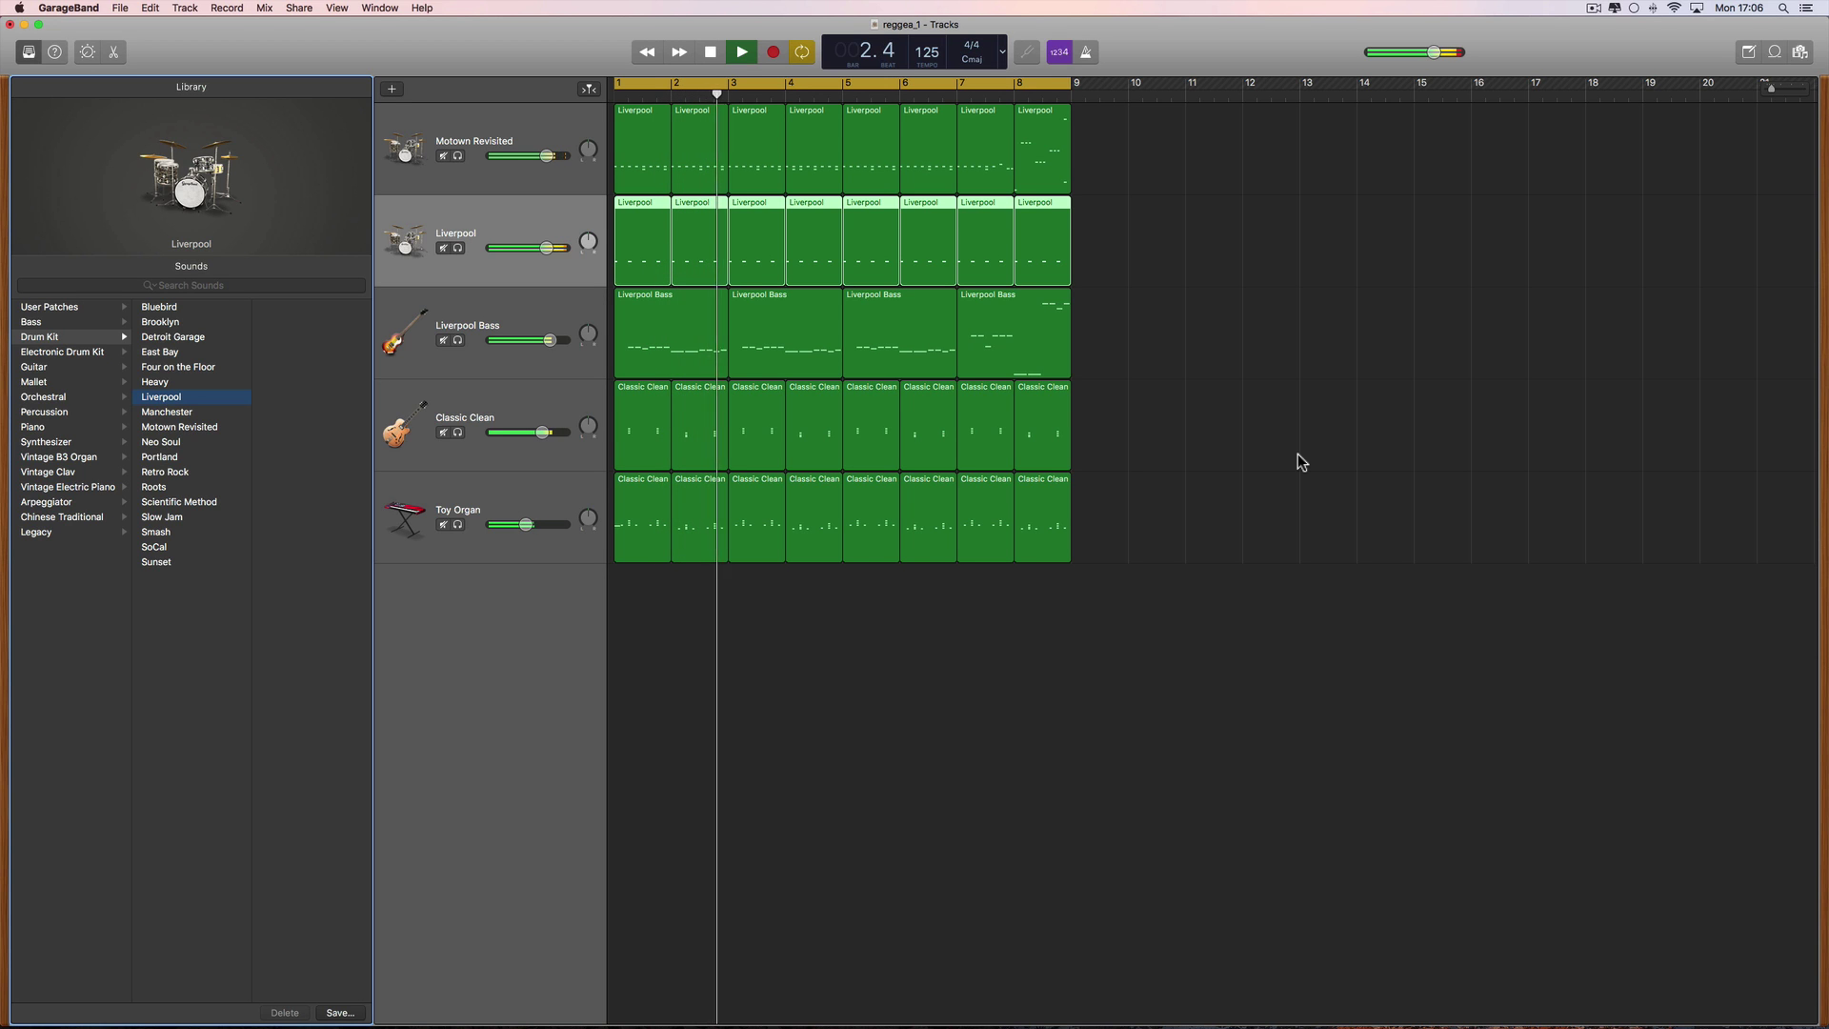
key("space")
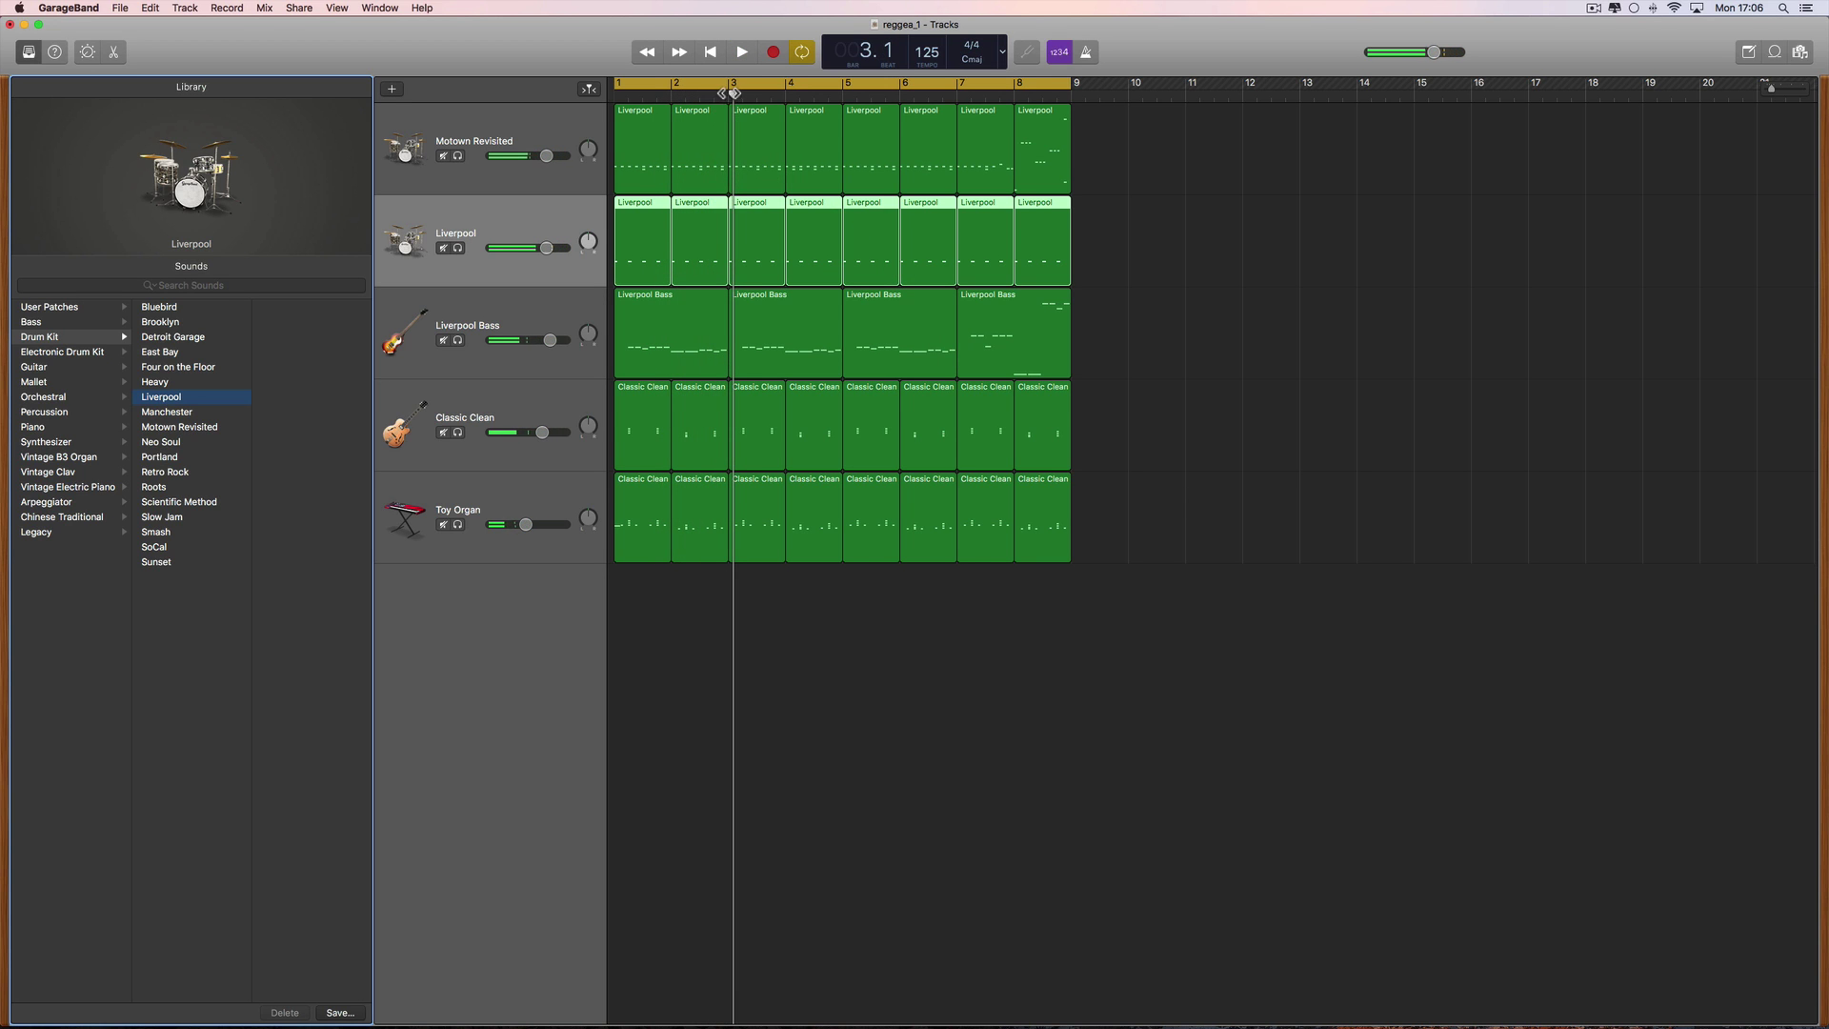
left_click_drag(734, 94, 614, 91)
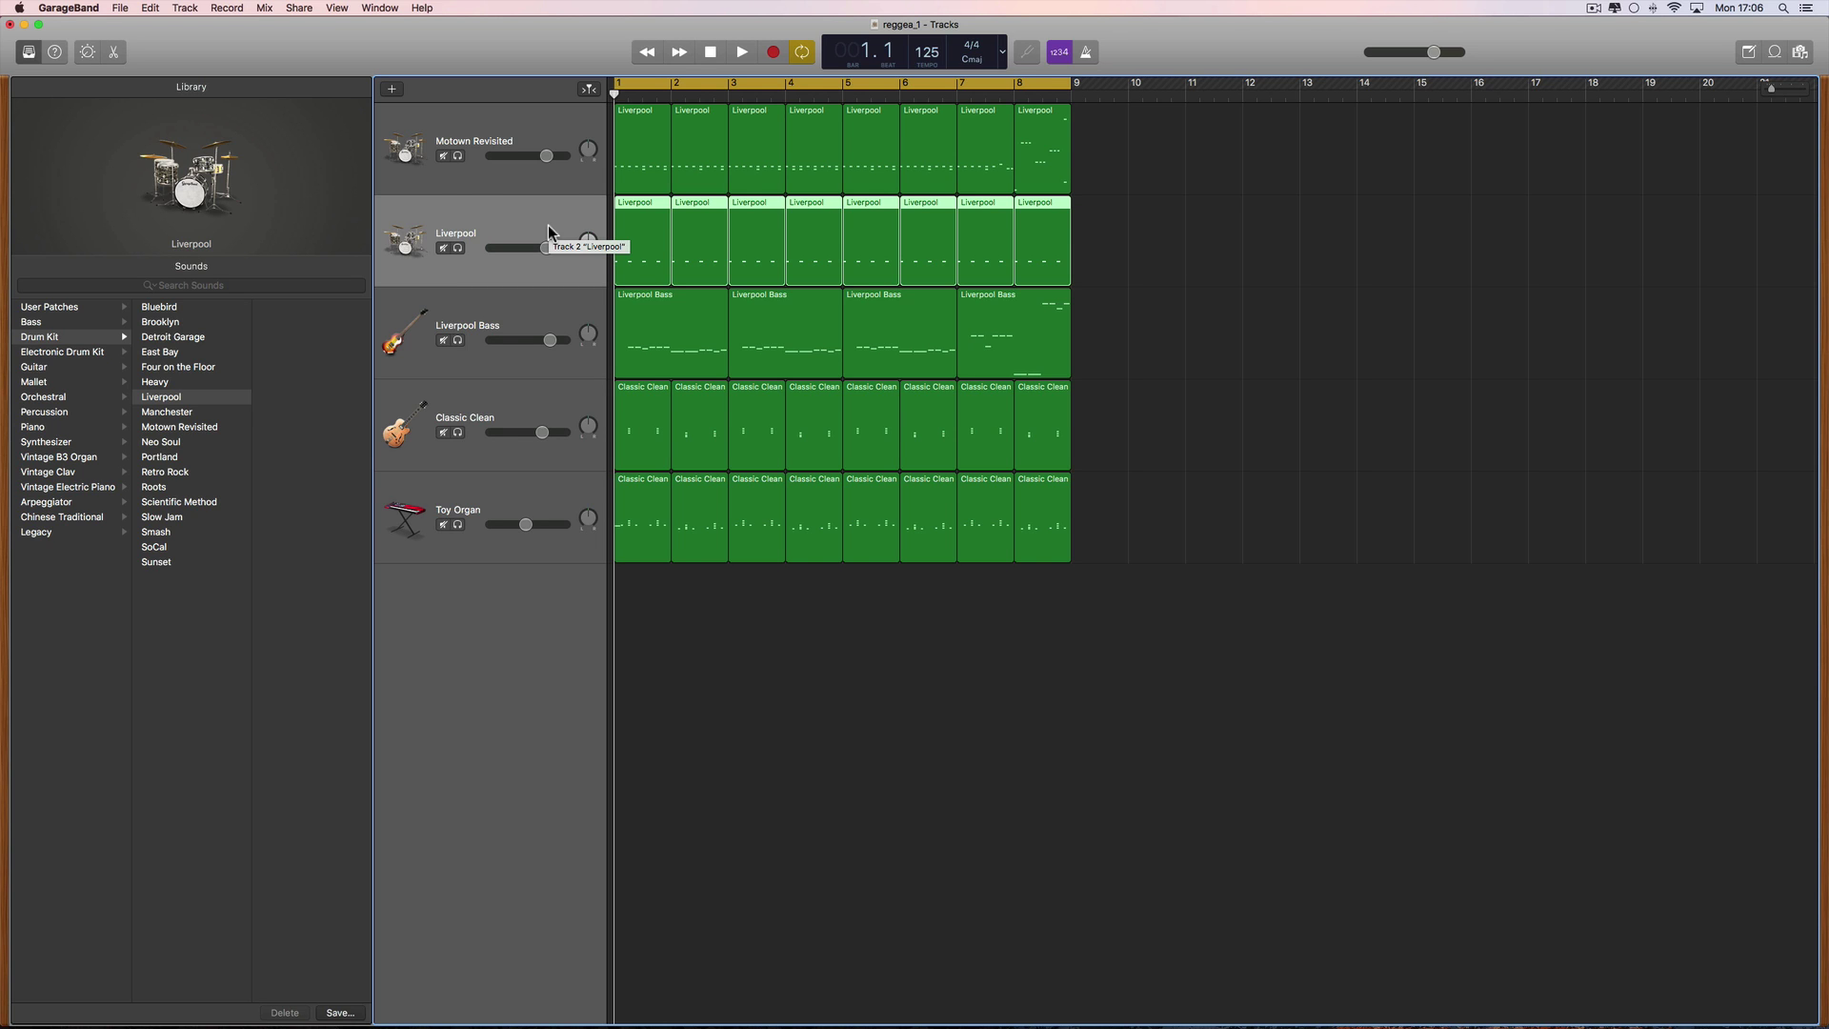
Mute the Motown Revisited, Liverpool, Liverpool Bass, Classic Clean and Toy Organ tracks.
left_click(546, 491)
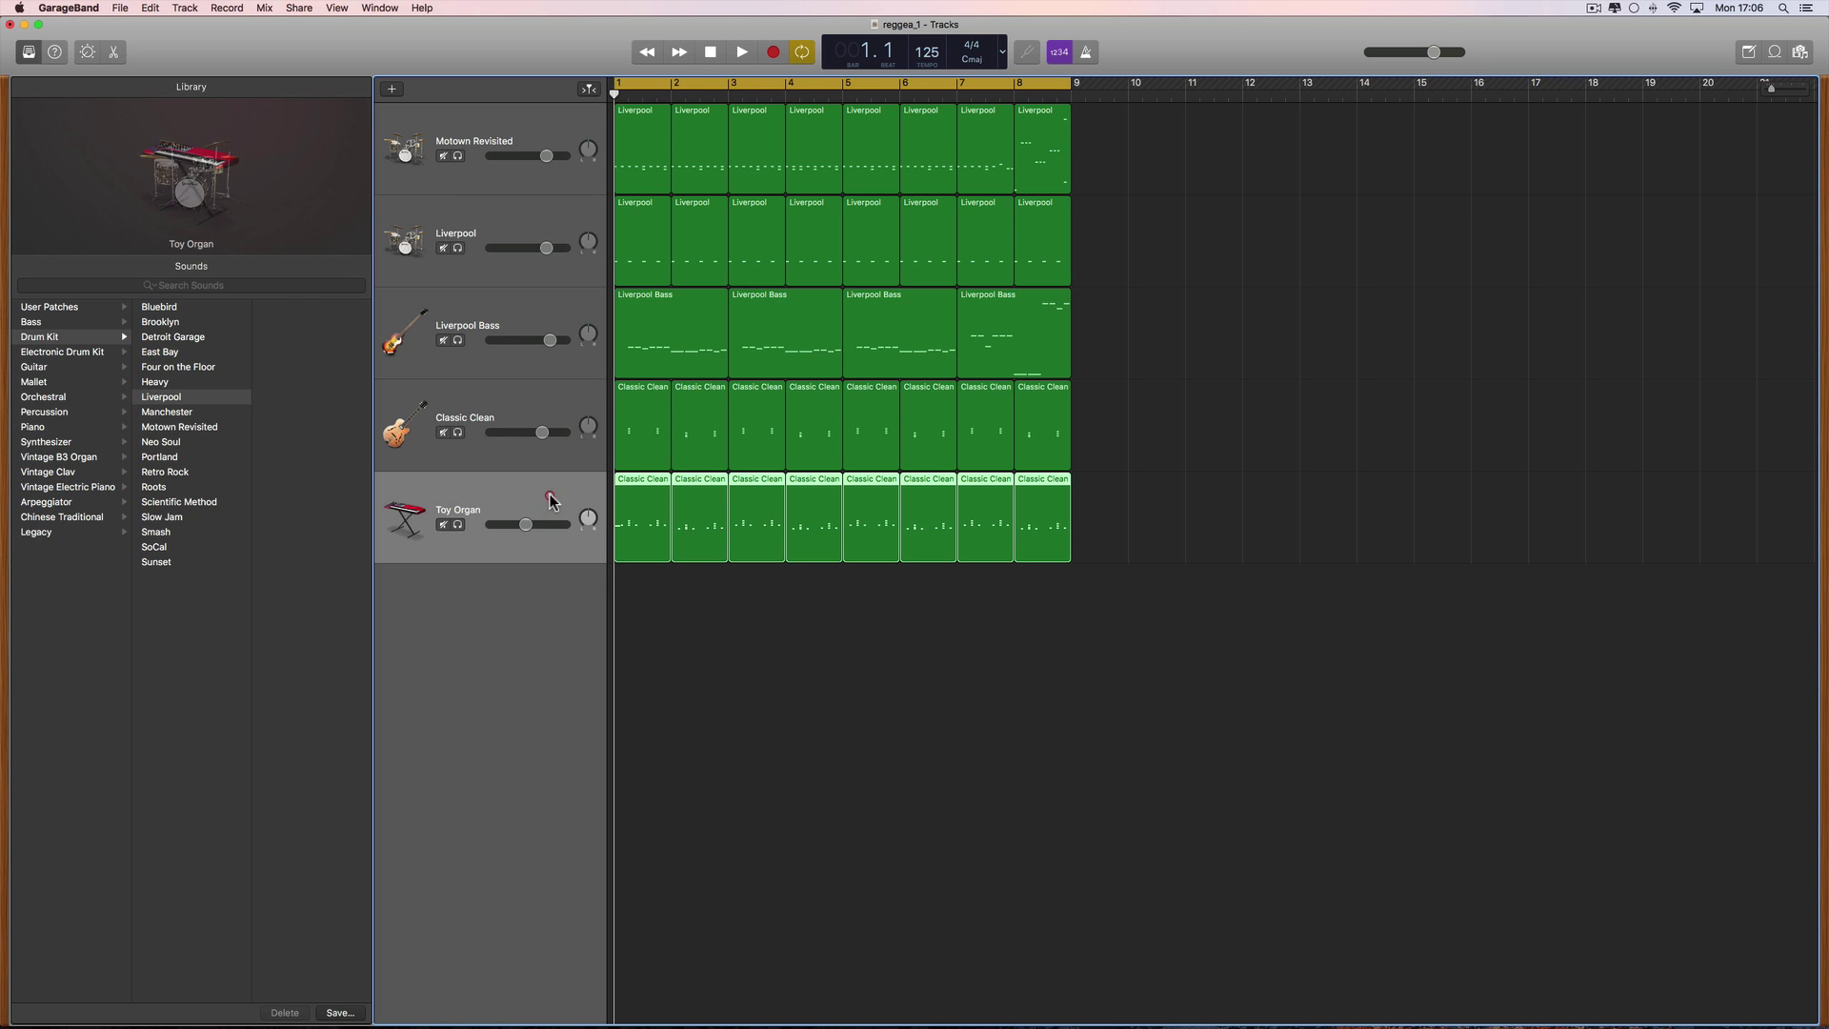
left_click(443, 155)
left_click(443, 247)
left_click(443, 340)
left_click(443, 432)
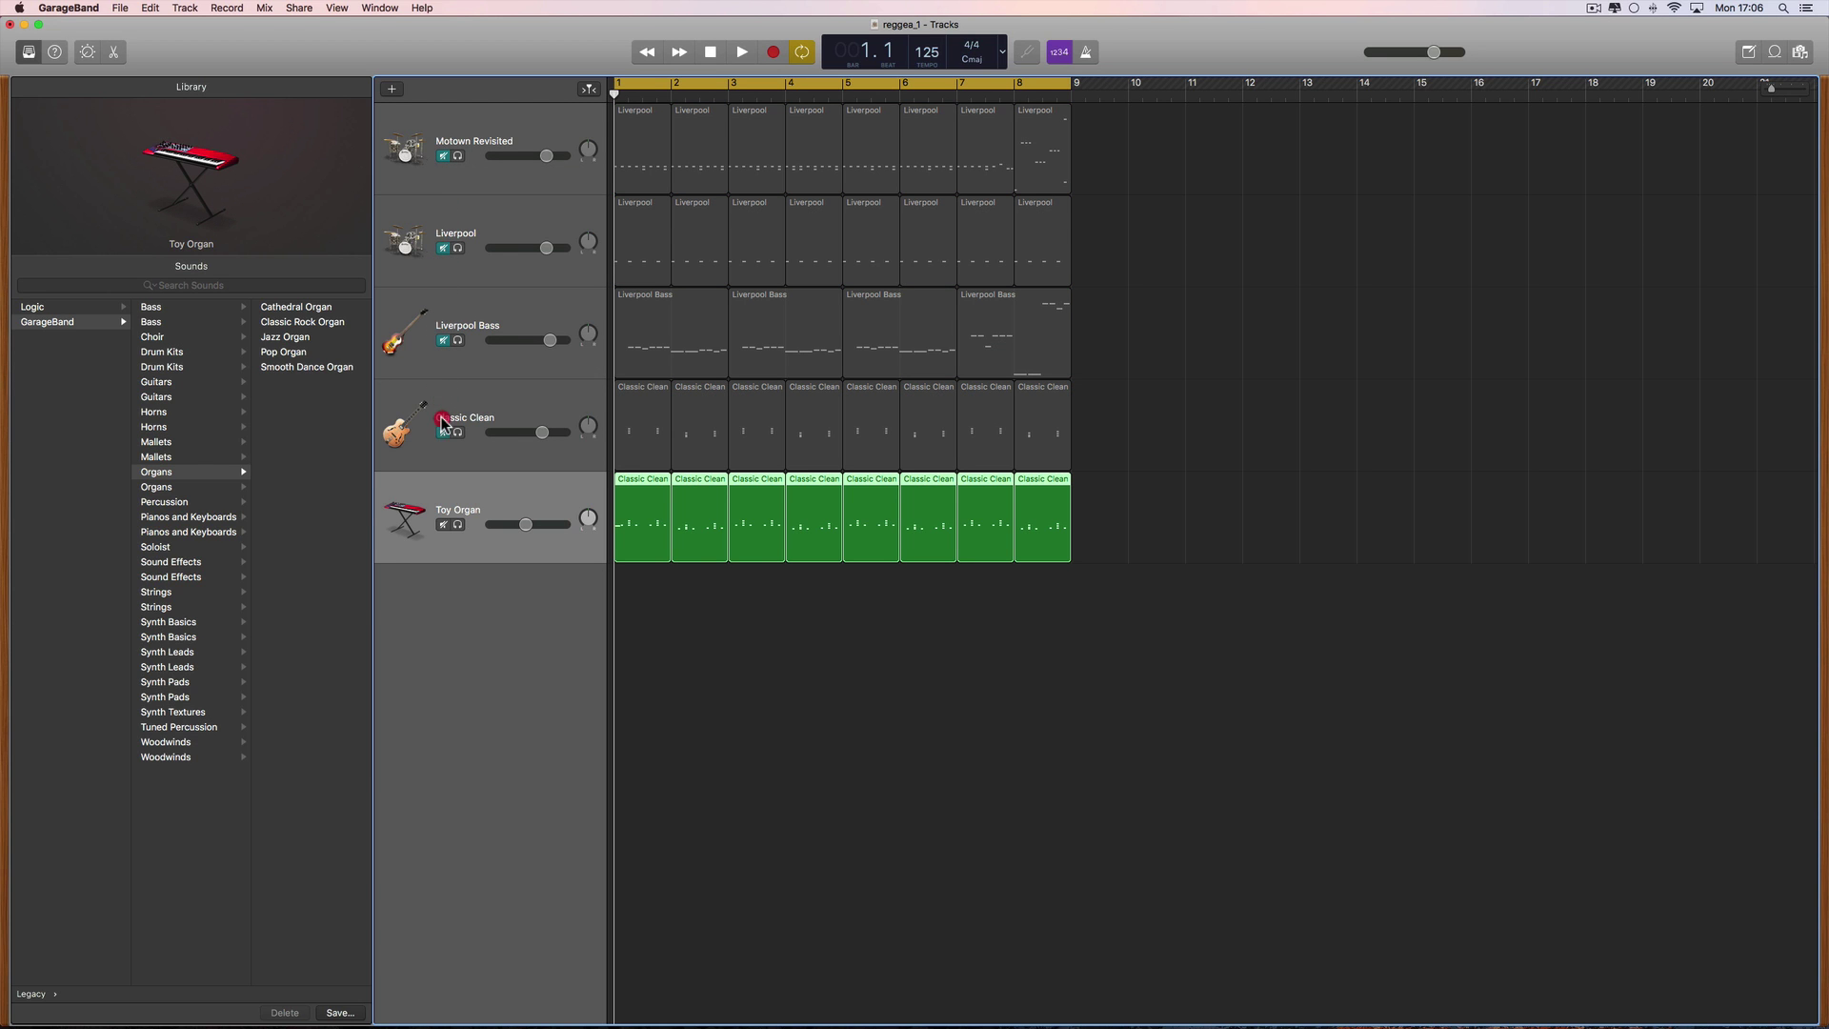
left_click(443, 524)
Add a new Drummer track, SoCal (Kyle), with its drummer region.
left_click(391, 90)
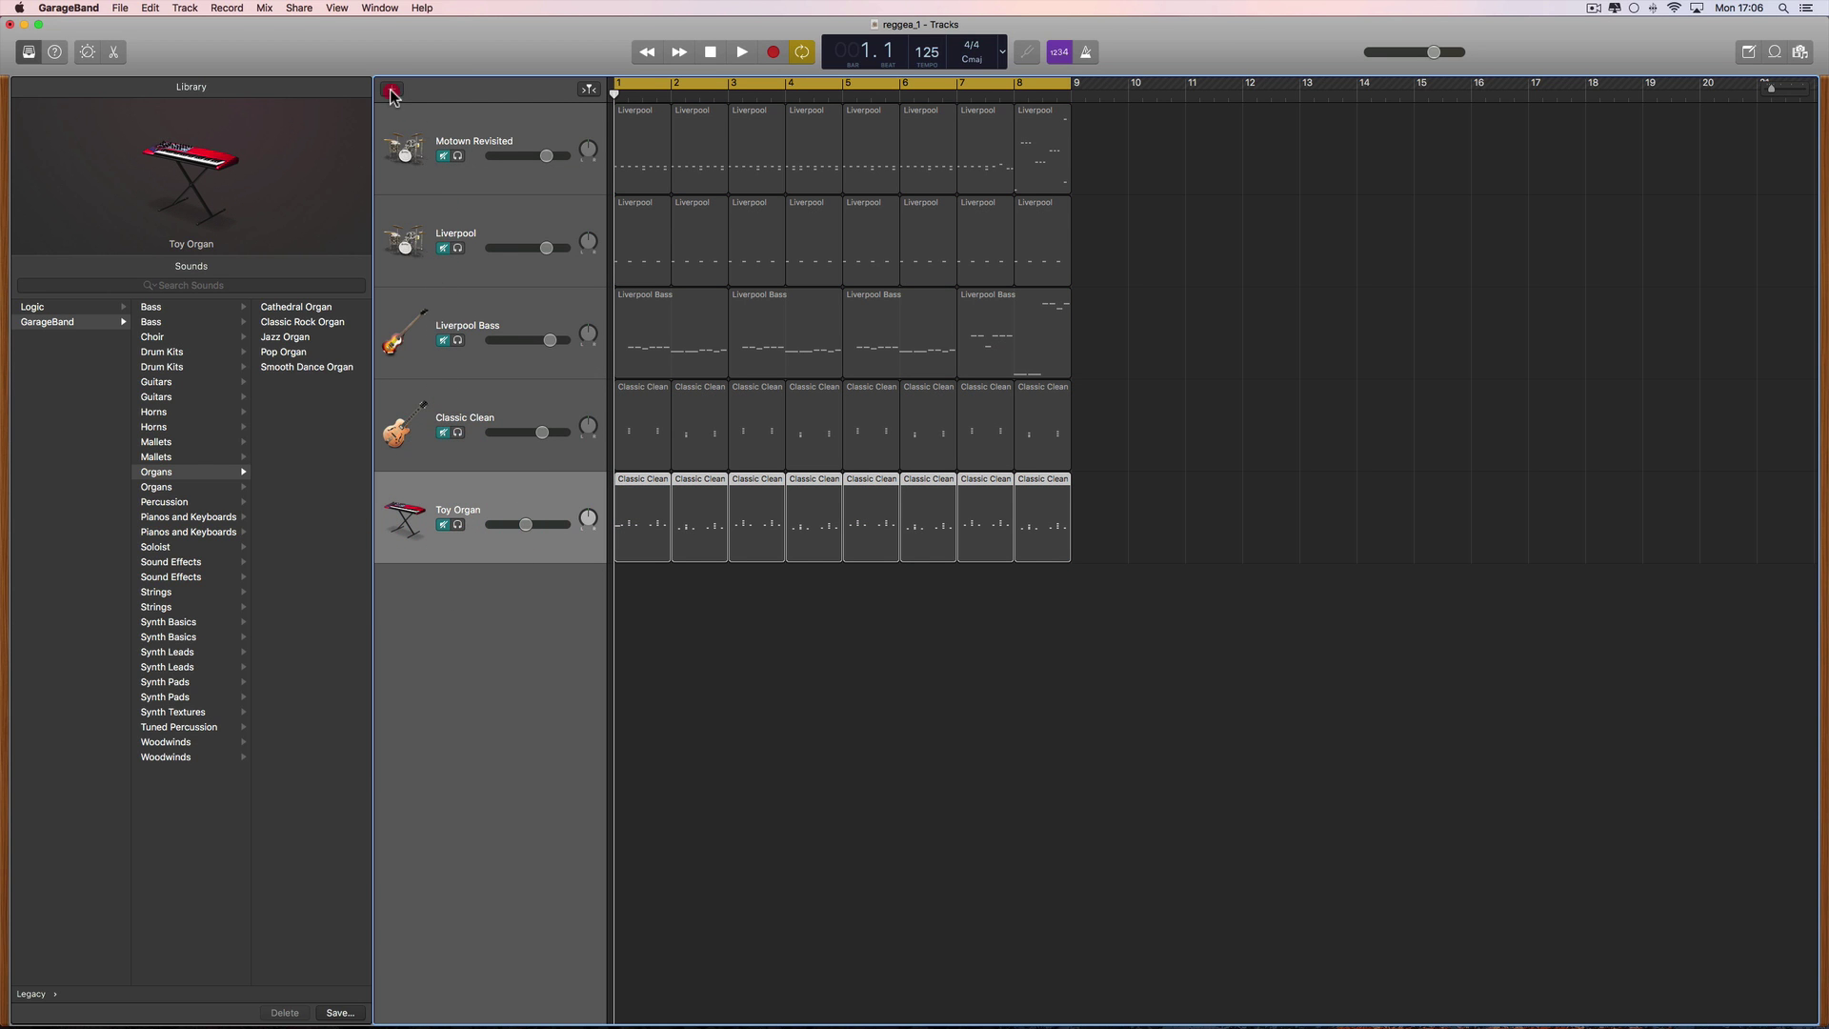
left_click(1118, 133)
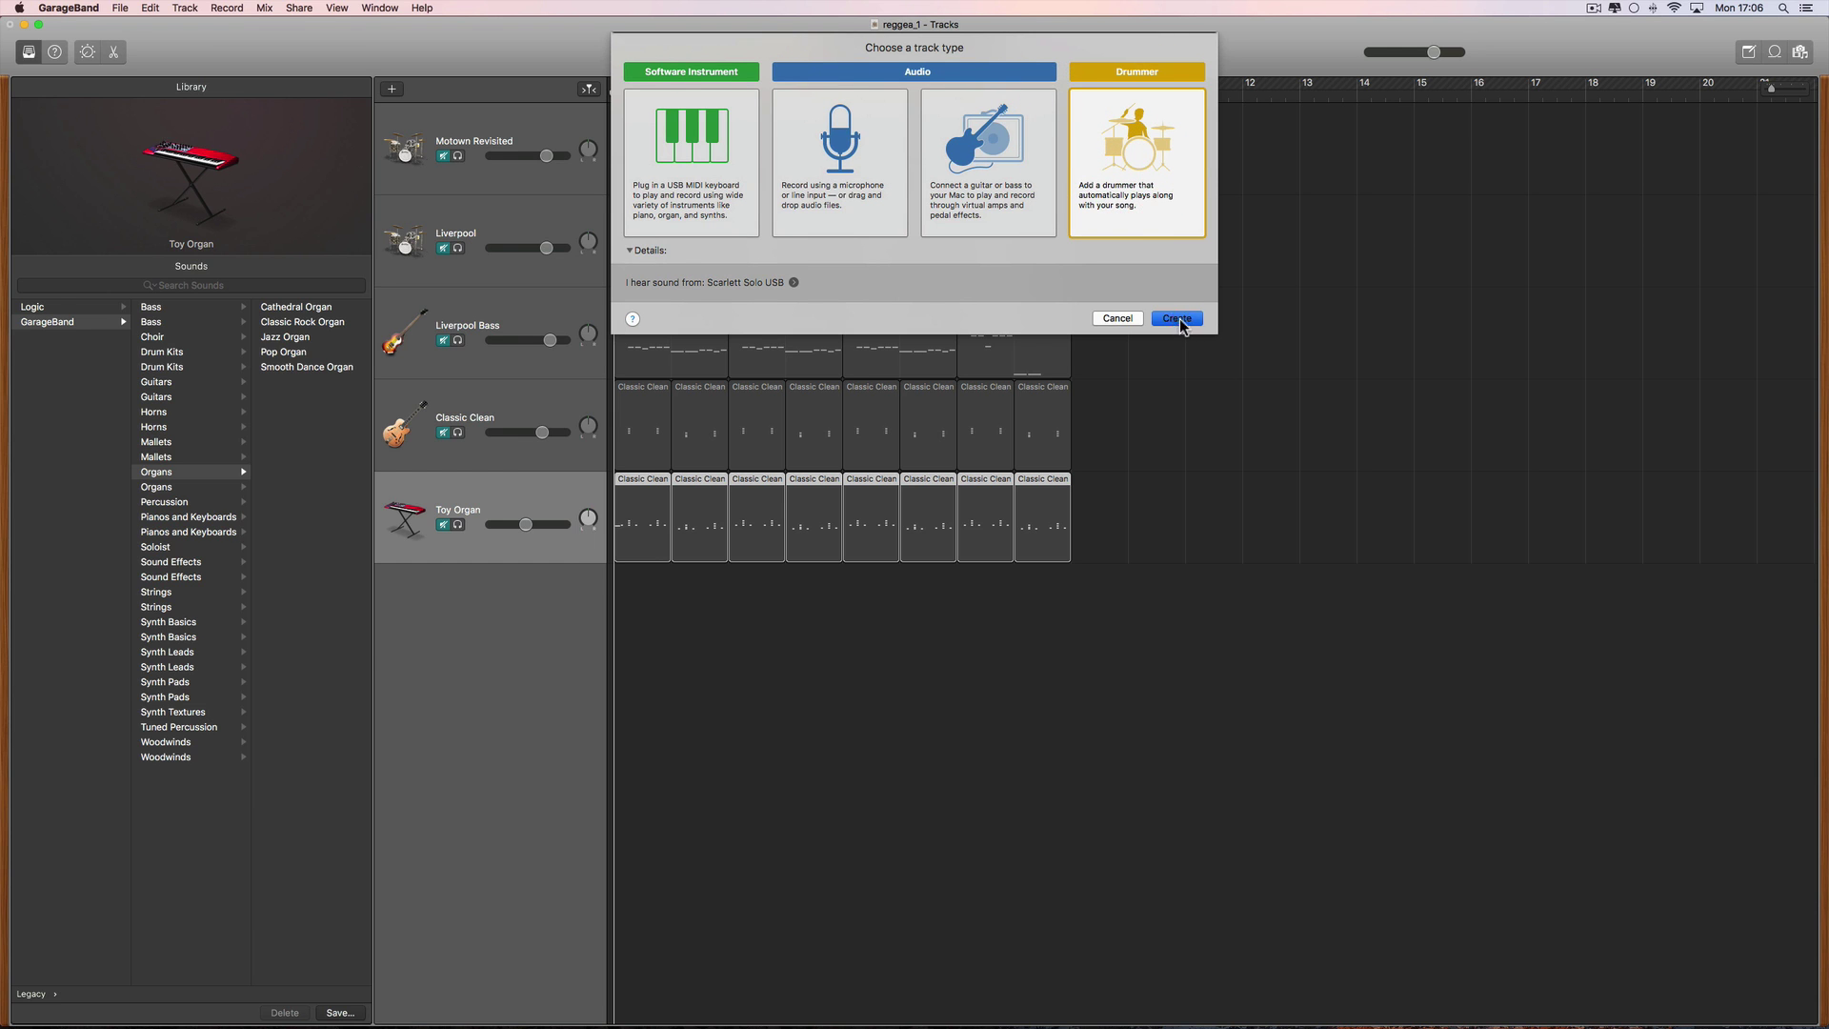
left_click(1178, 320)
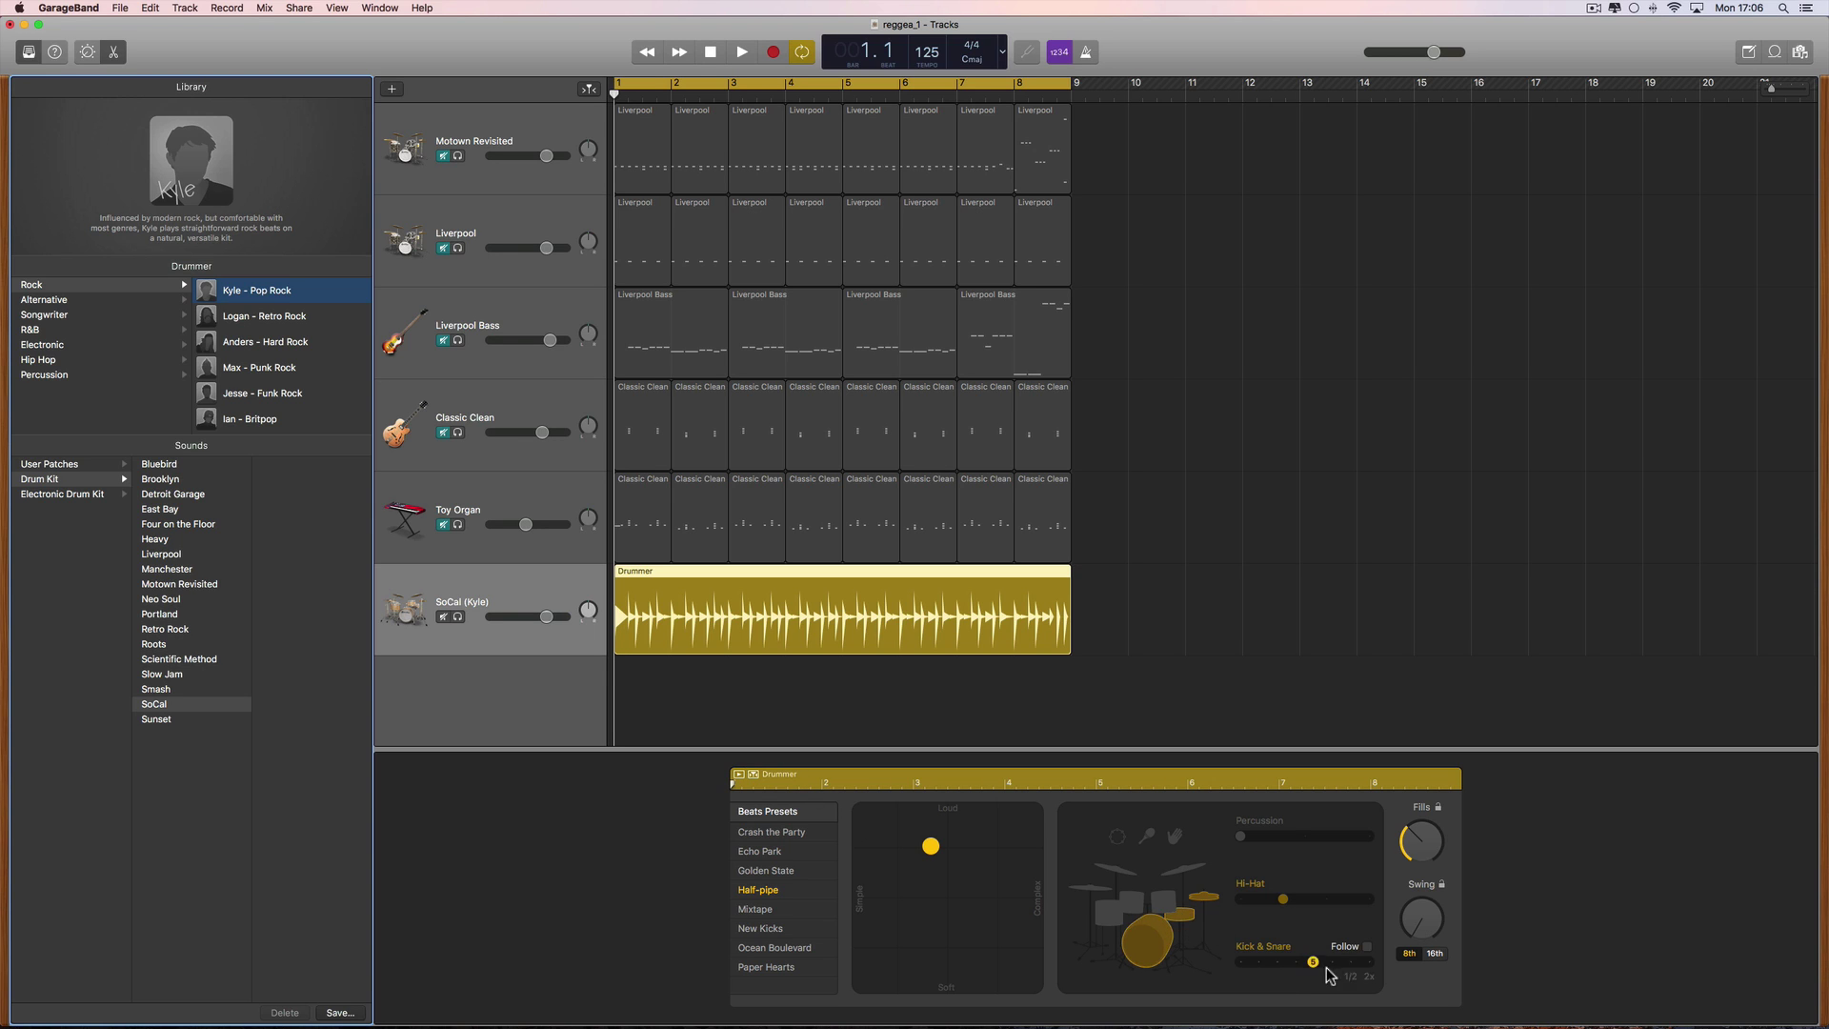
Play the new pattern, lower Kick & Snare, and swap the hi-hat for toms.
mouse_move(1313, 965)
key("space")
key("space")
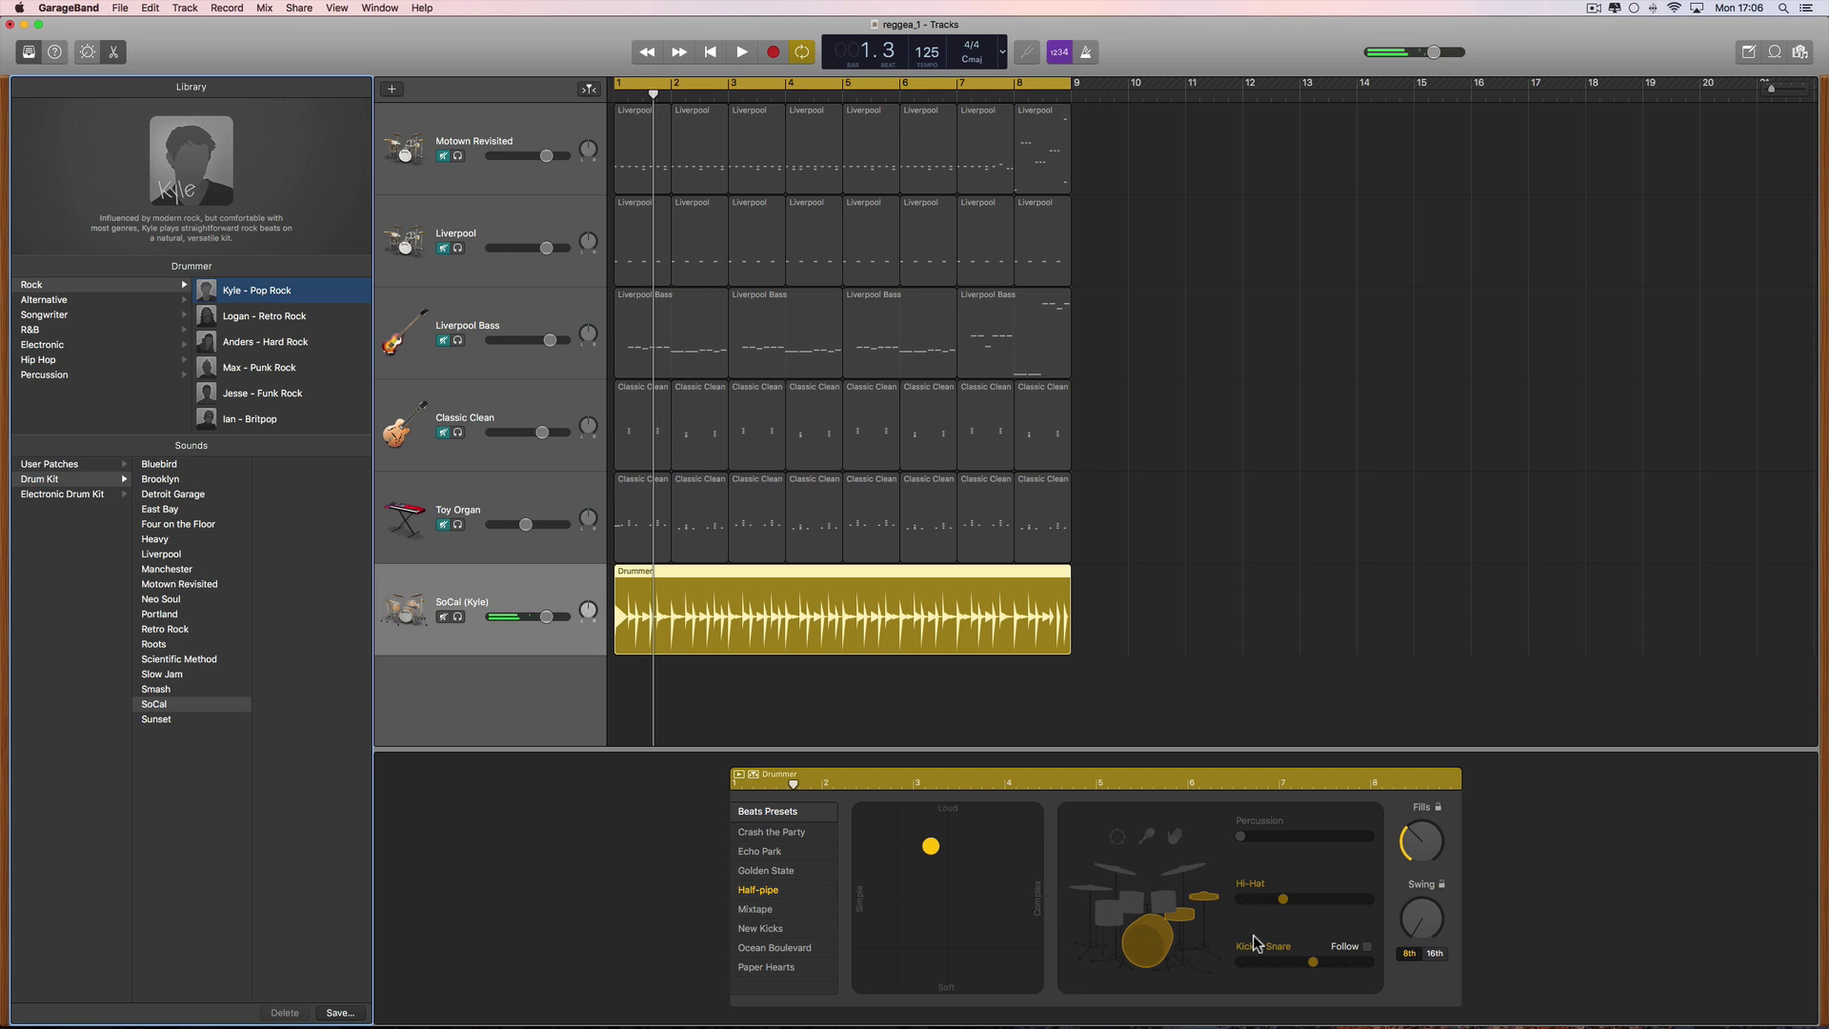
left_click_drag(1314, 965, 1244, 967)
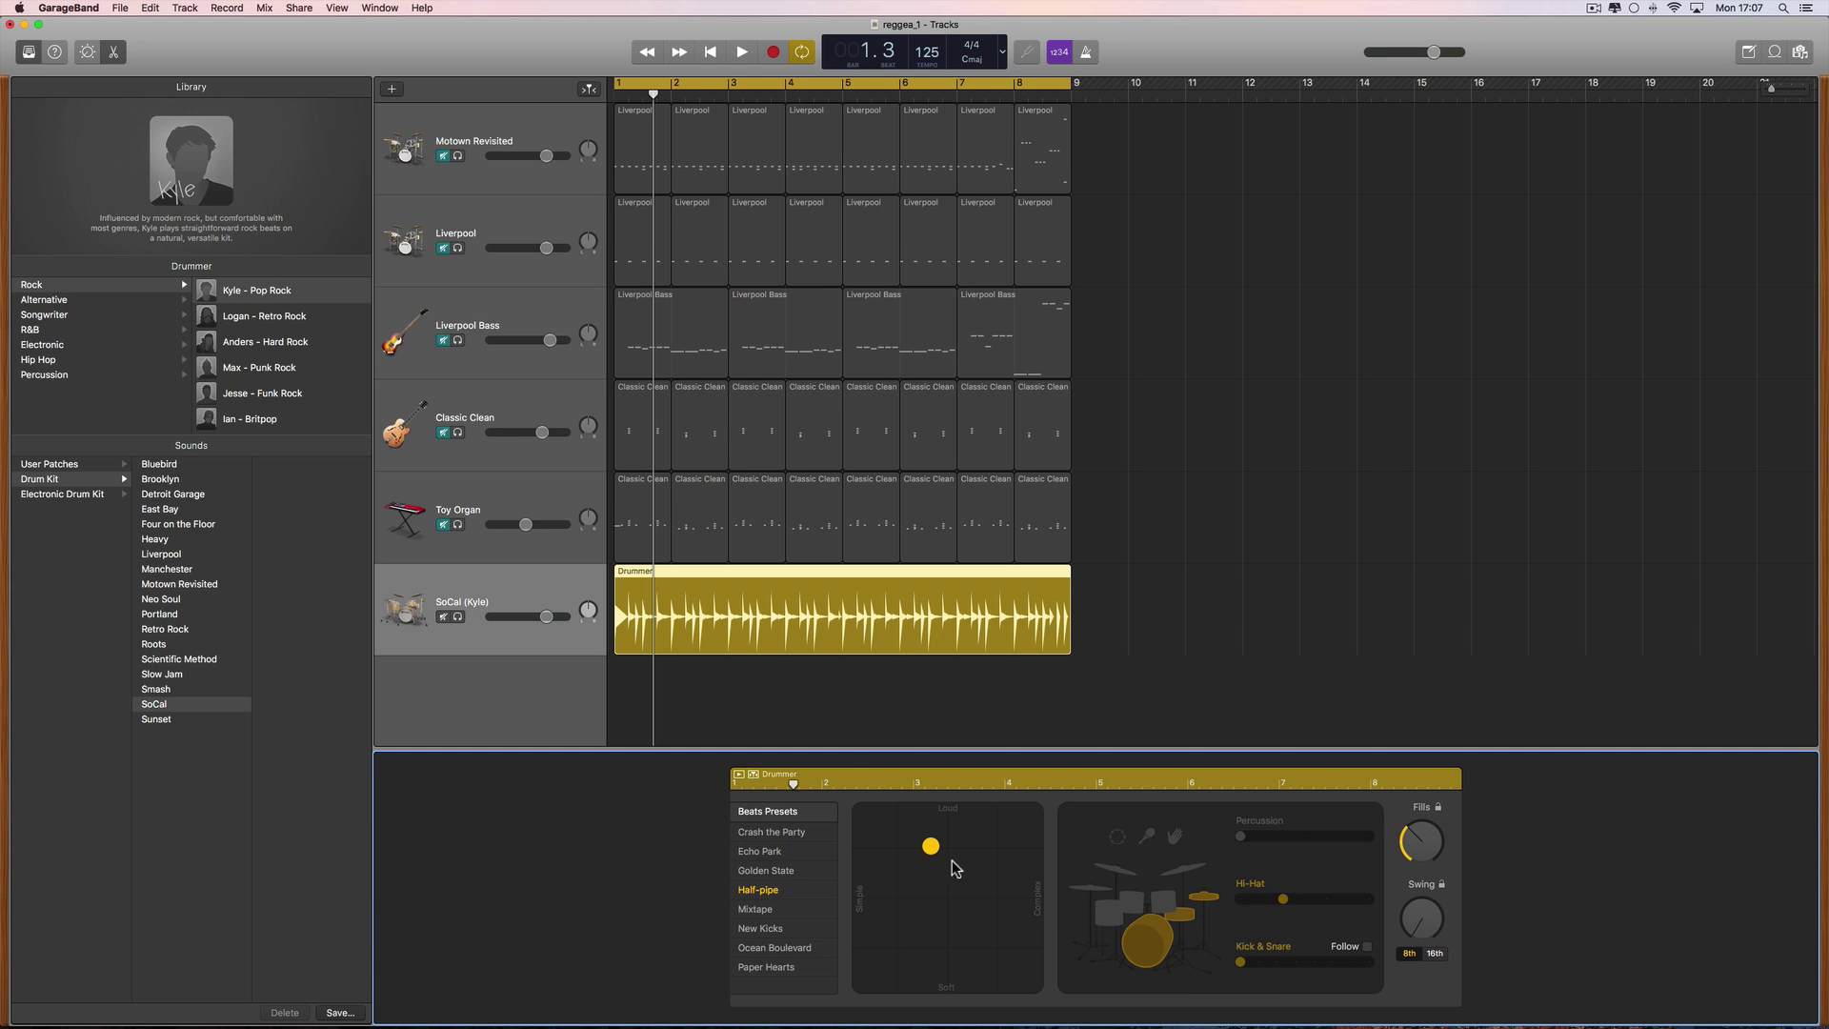
left_click(1186, 919)
left_click(1172, 910)
Reduce fills, raise toms to full, nudge the pattern simpler, then audition it.
left_click_drag(1421, 840, 1420, 862)
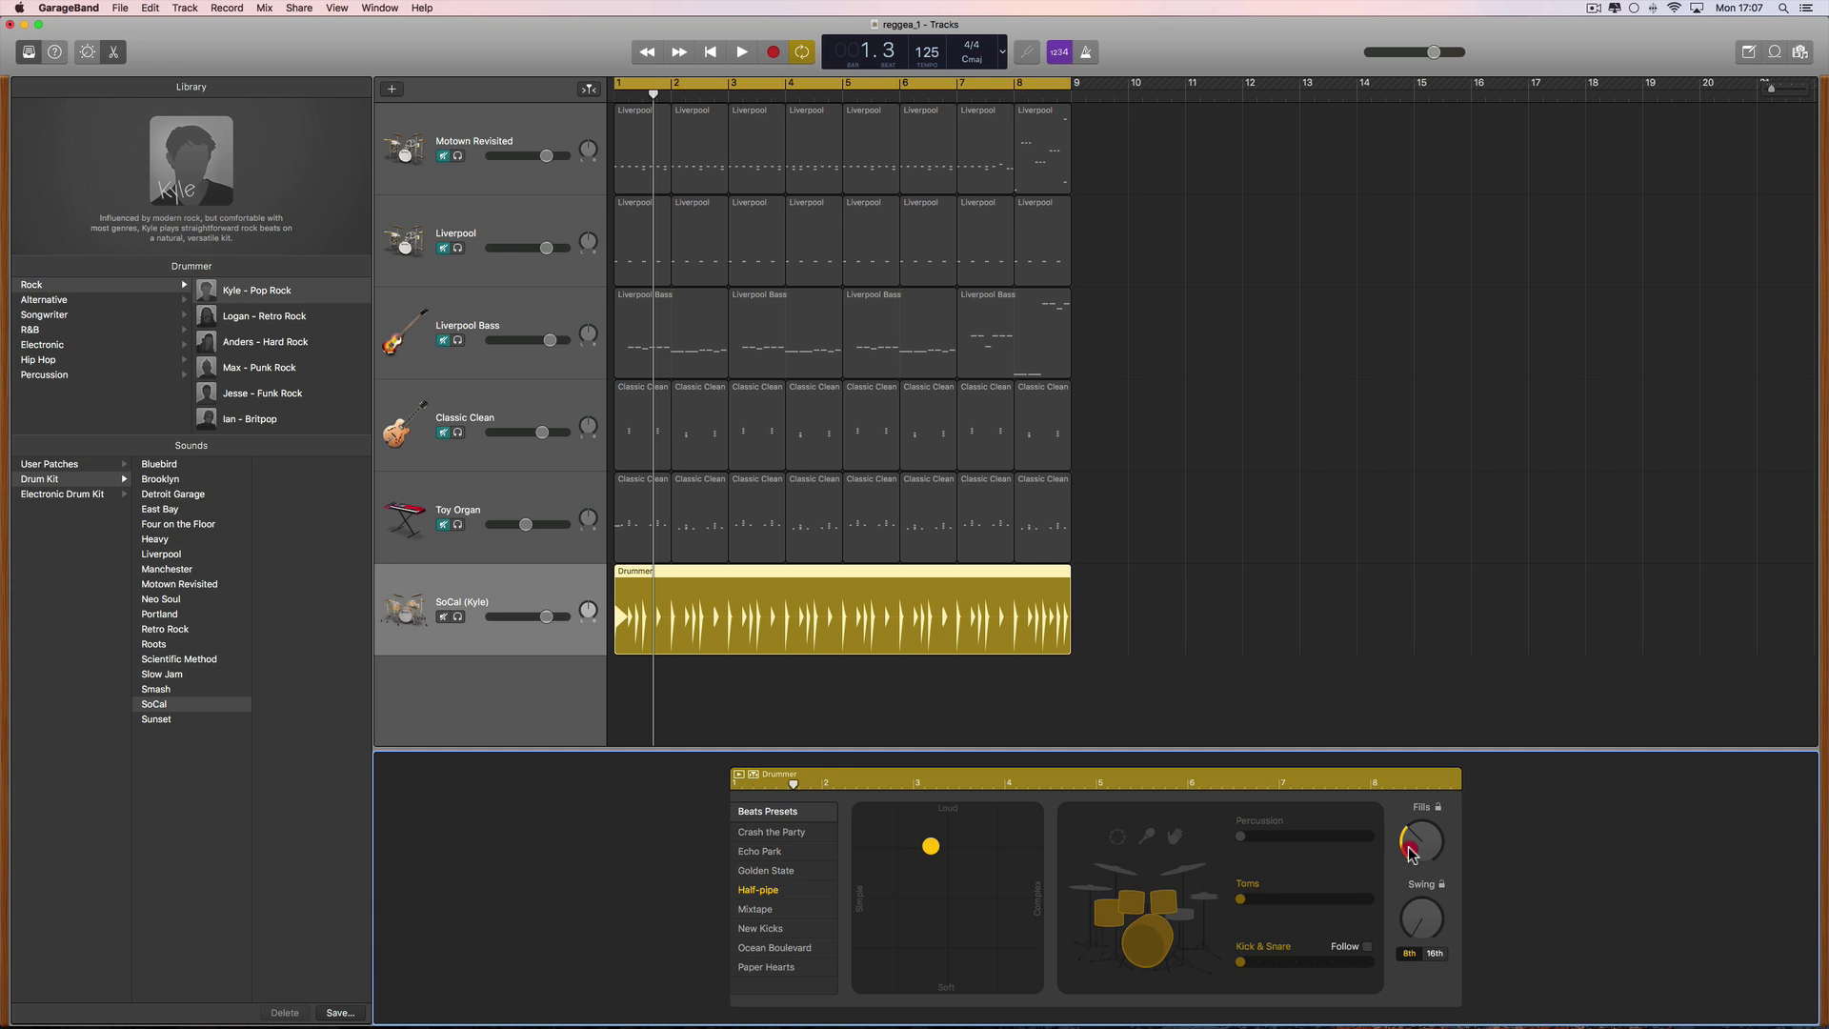
left_click(1422, 918)
left_click_drag(1240, 899, 1372, 899)
left_click_drag(930, 851, 910, 854)
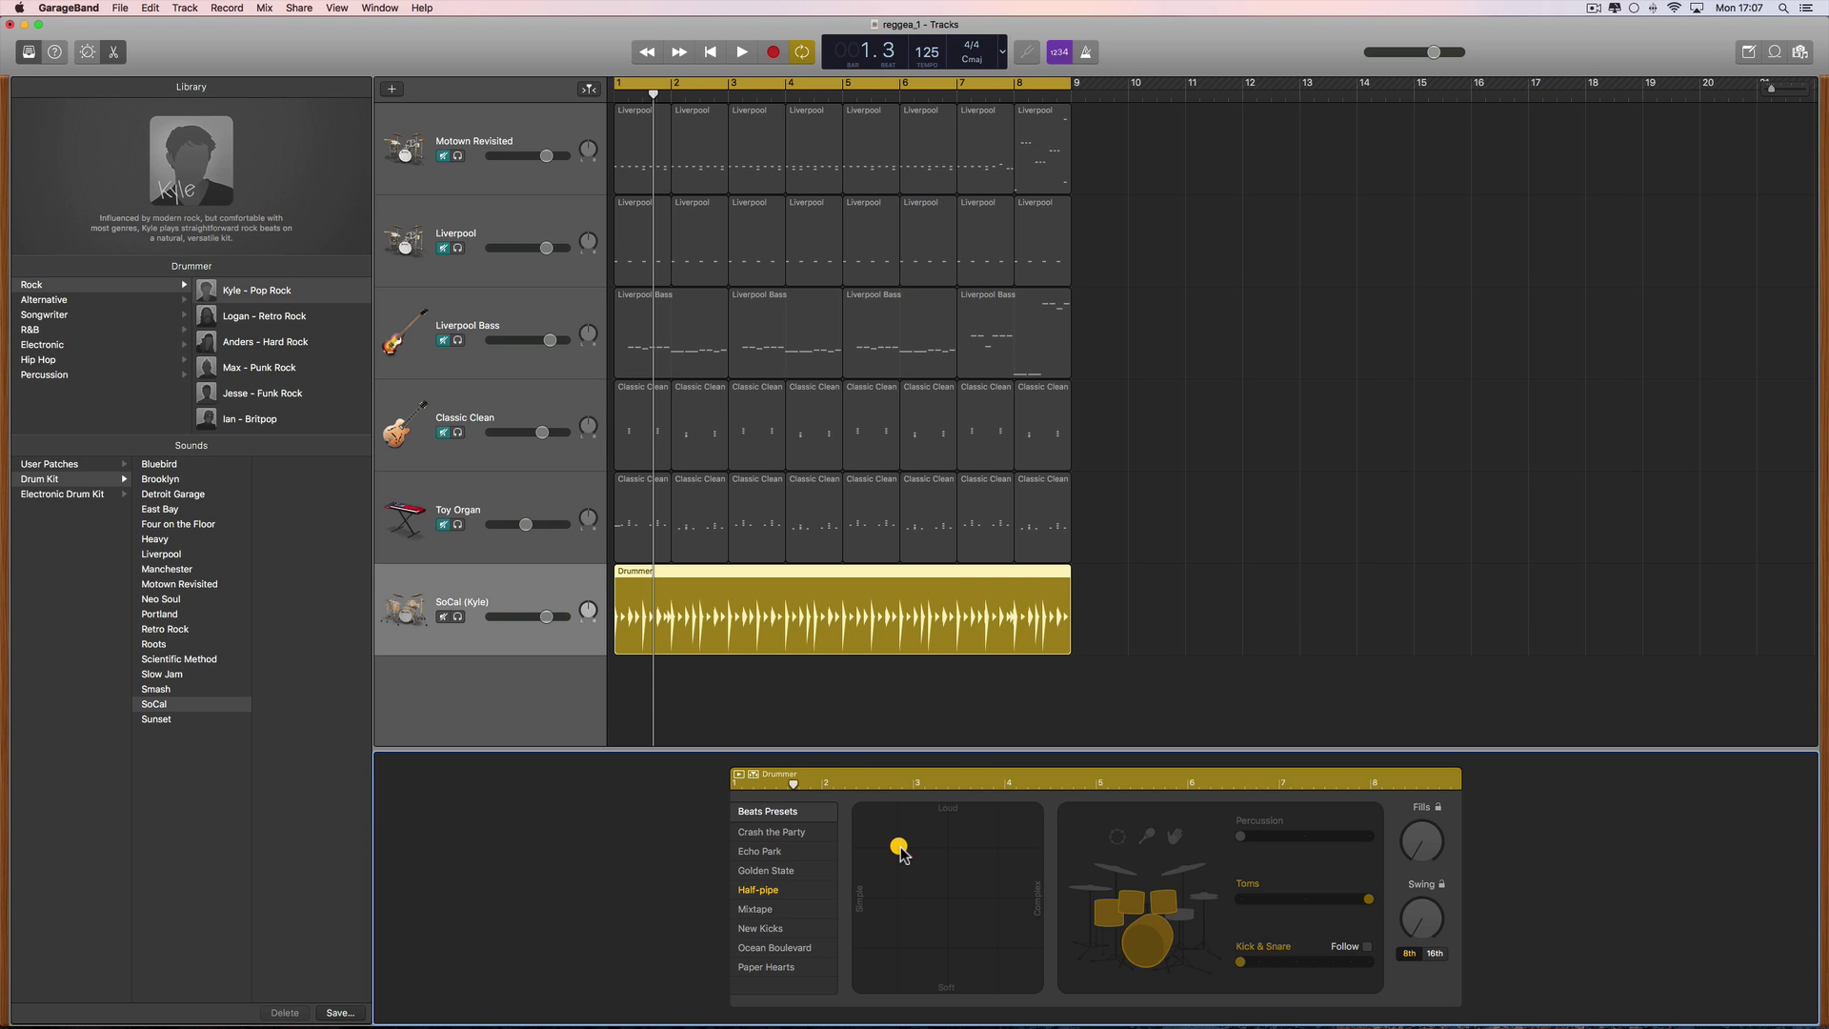
left_click_drag(905, 849, 902, 850)
key("space")
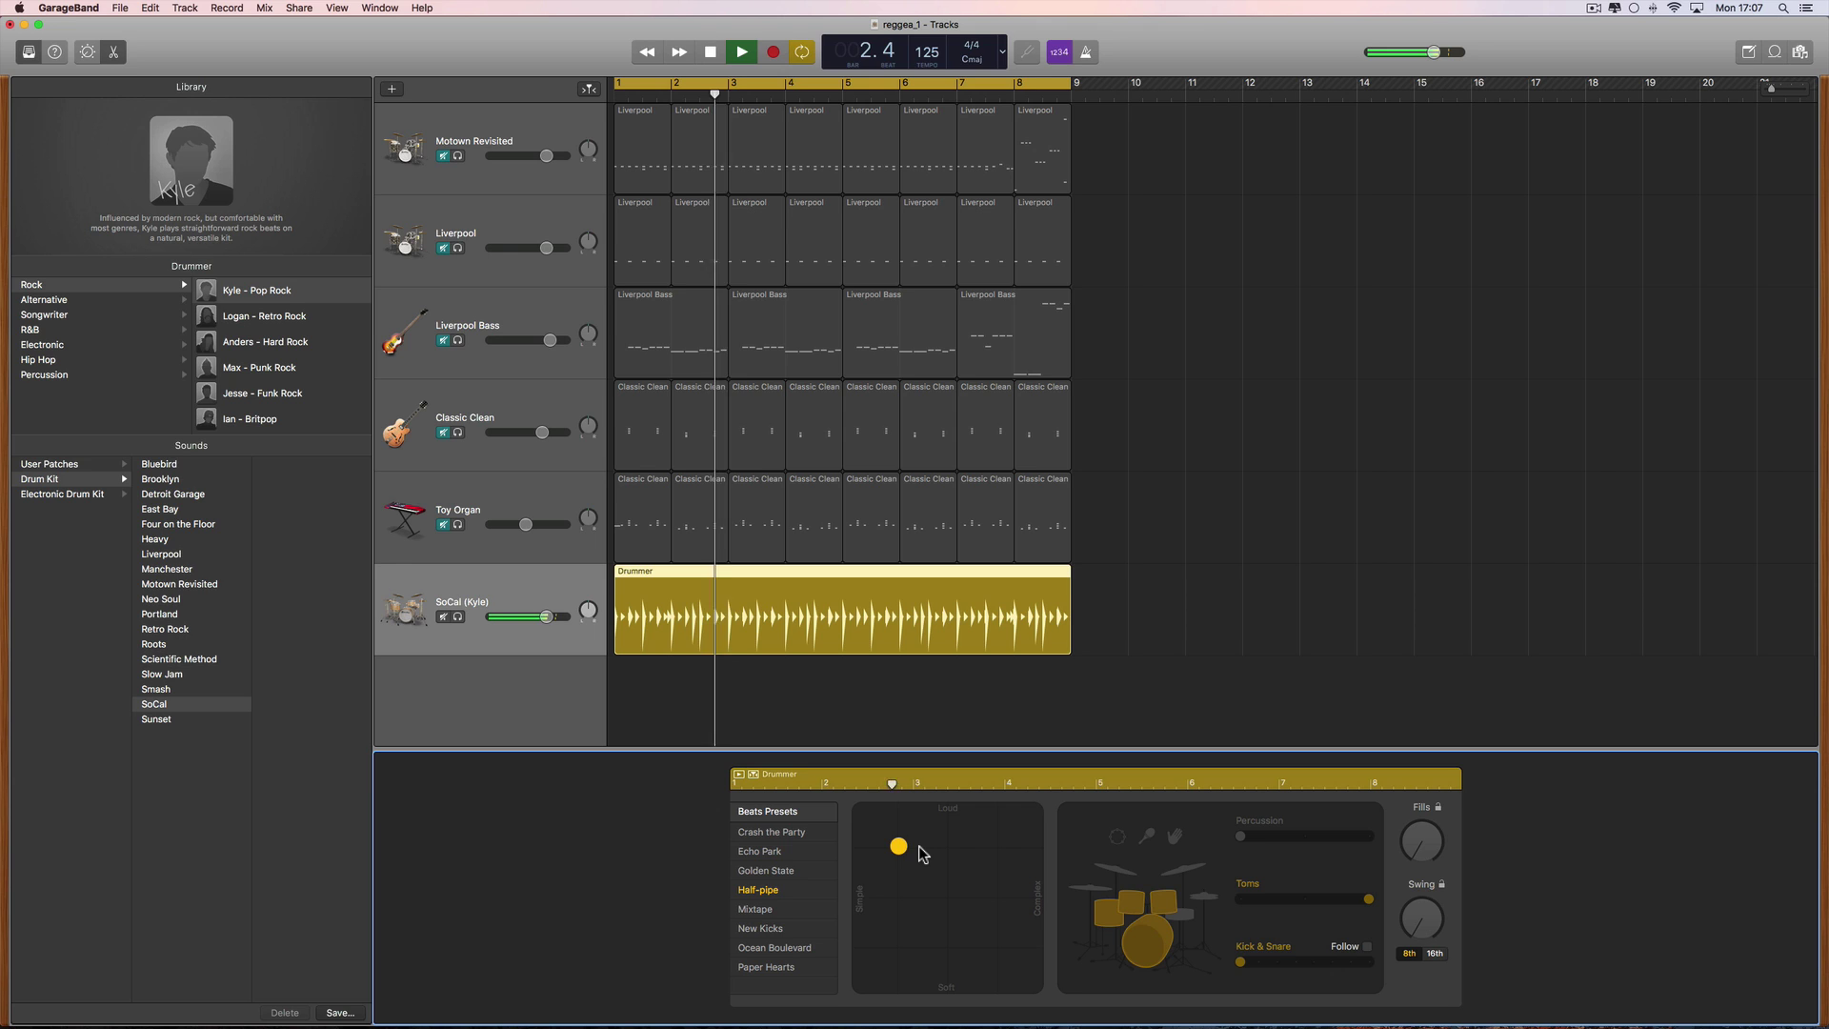
key("space")
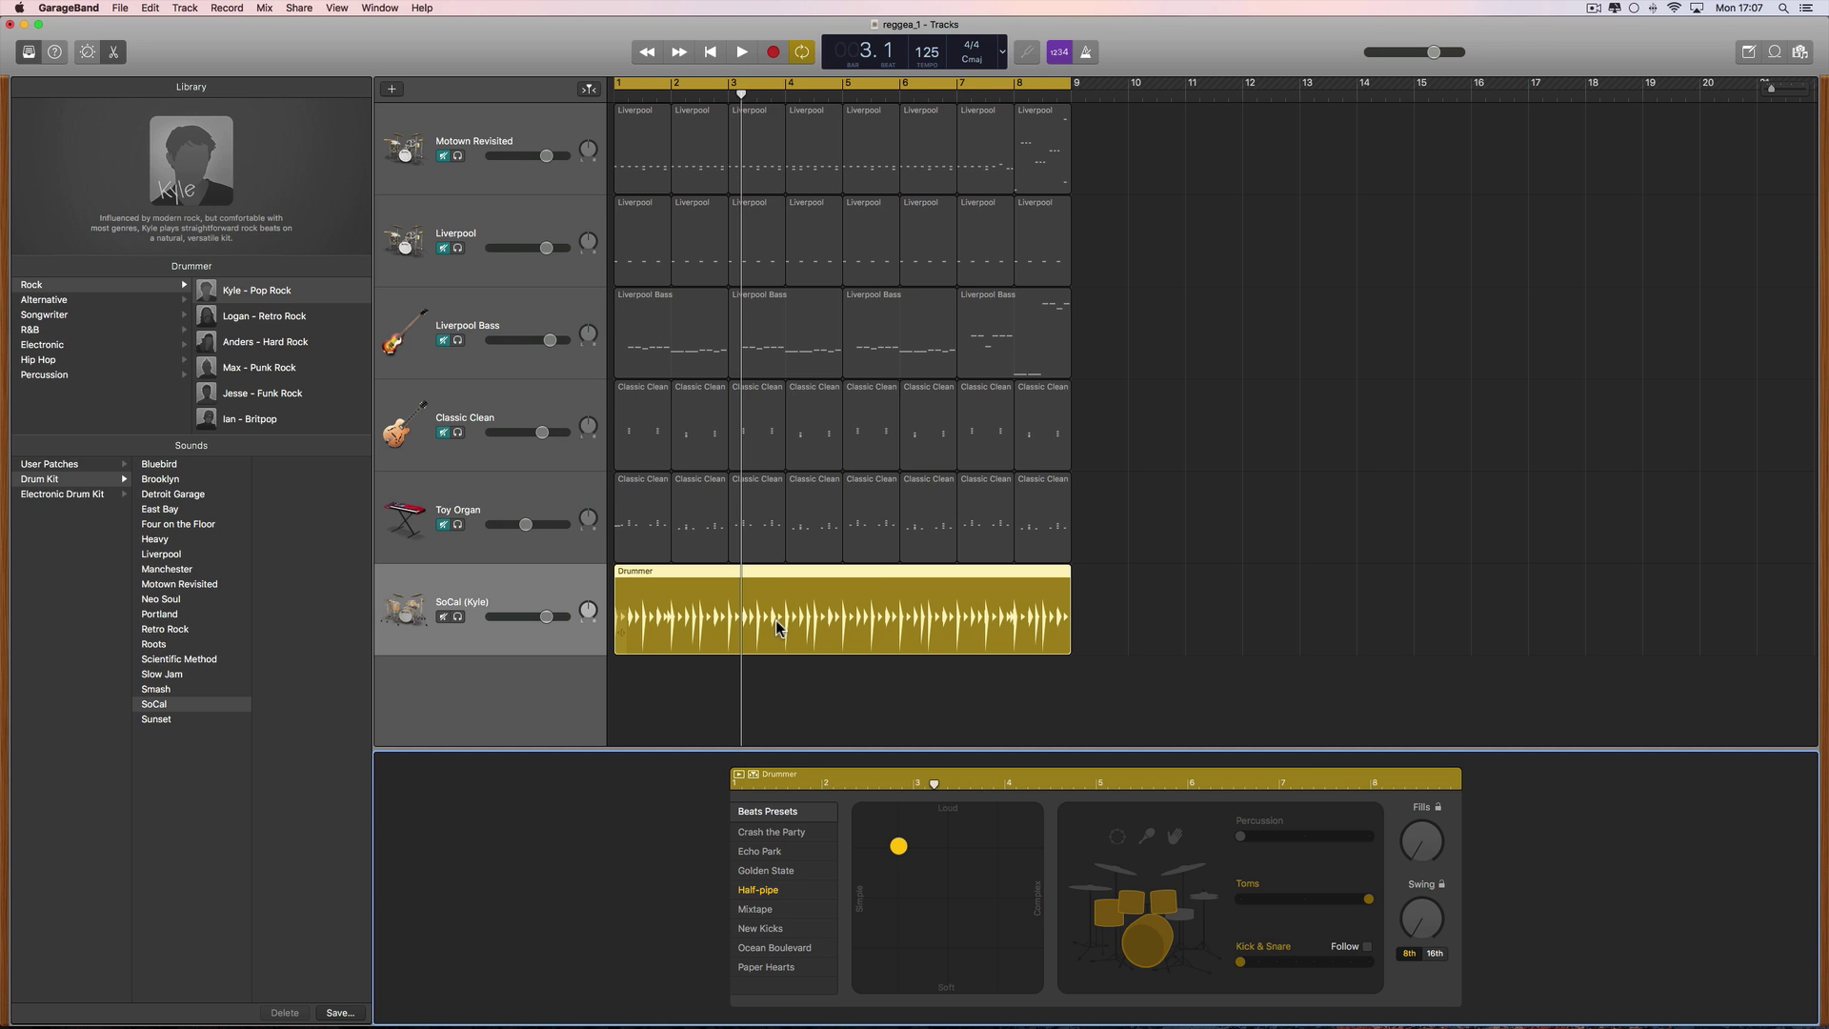
Unmute the Liverpool and Motown Revisited drum tracks.
scroll(775, 620, "right", 1)
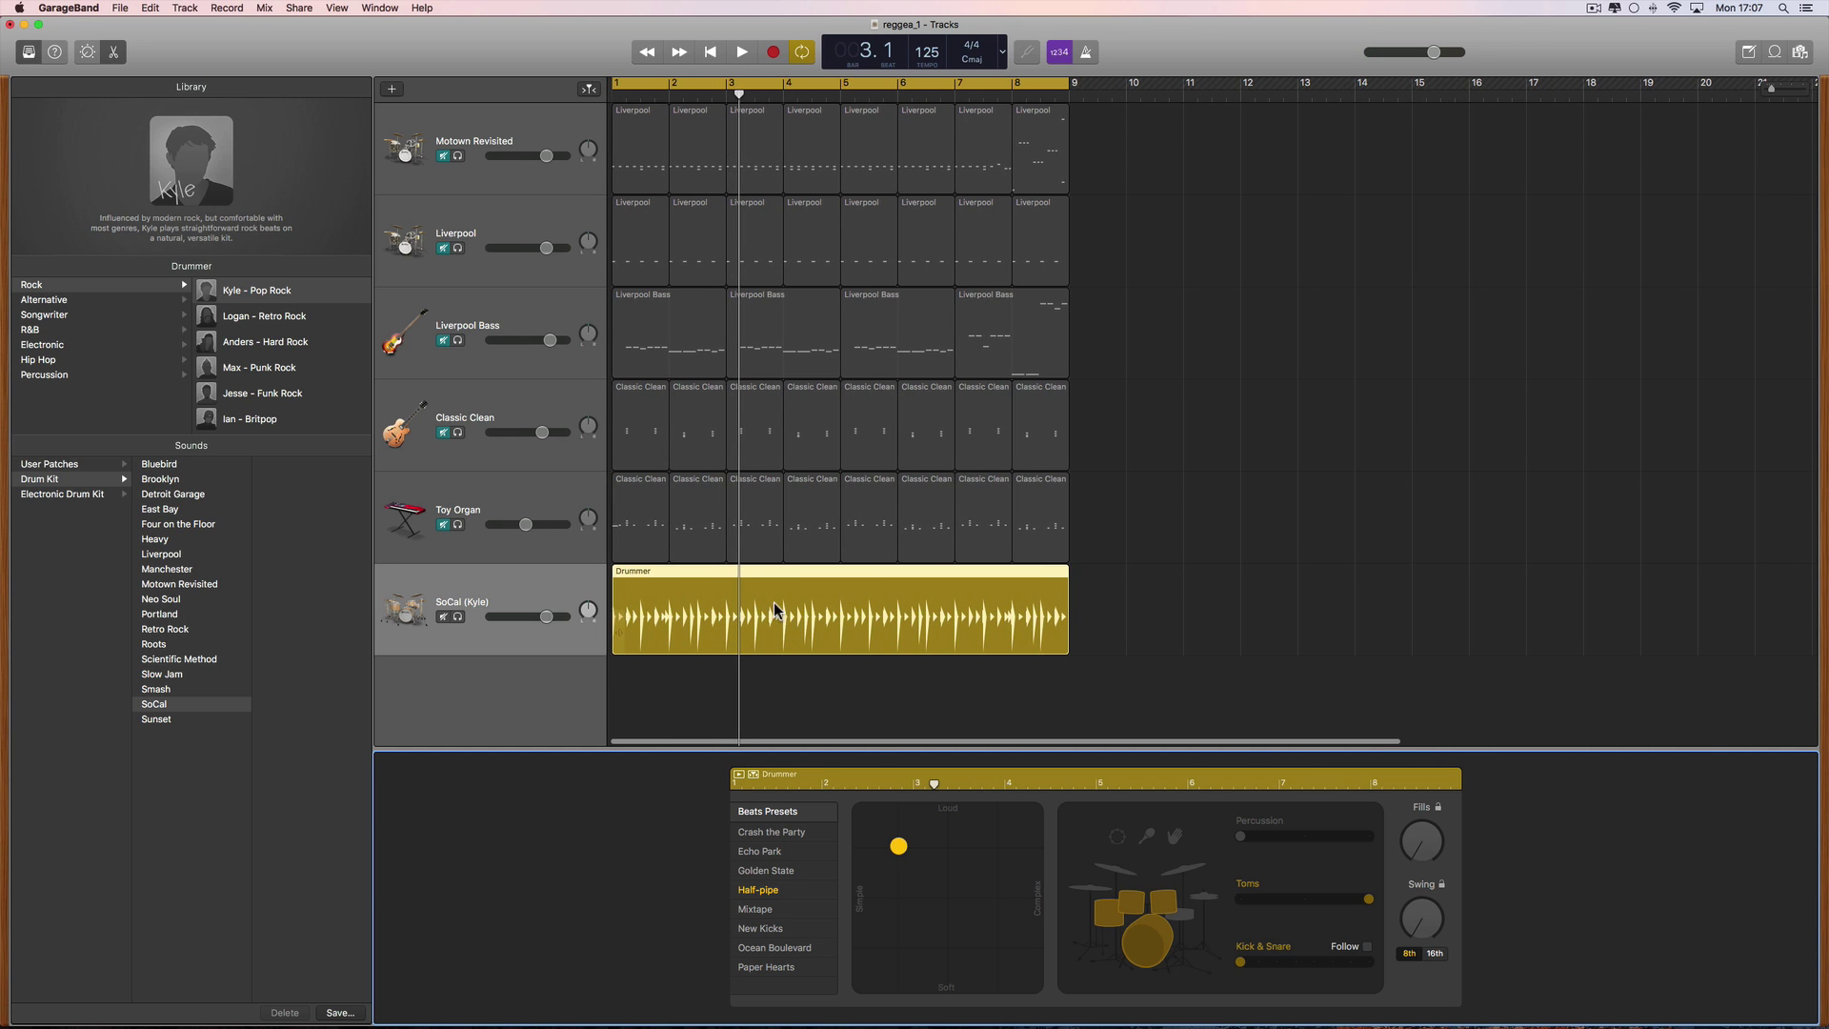
left_click(511, 220)
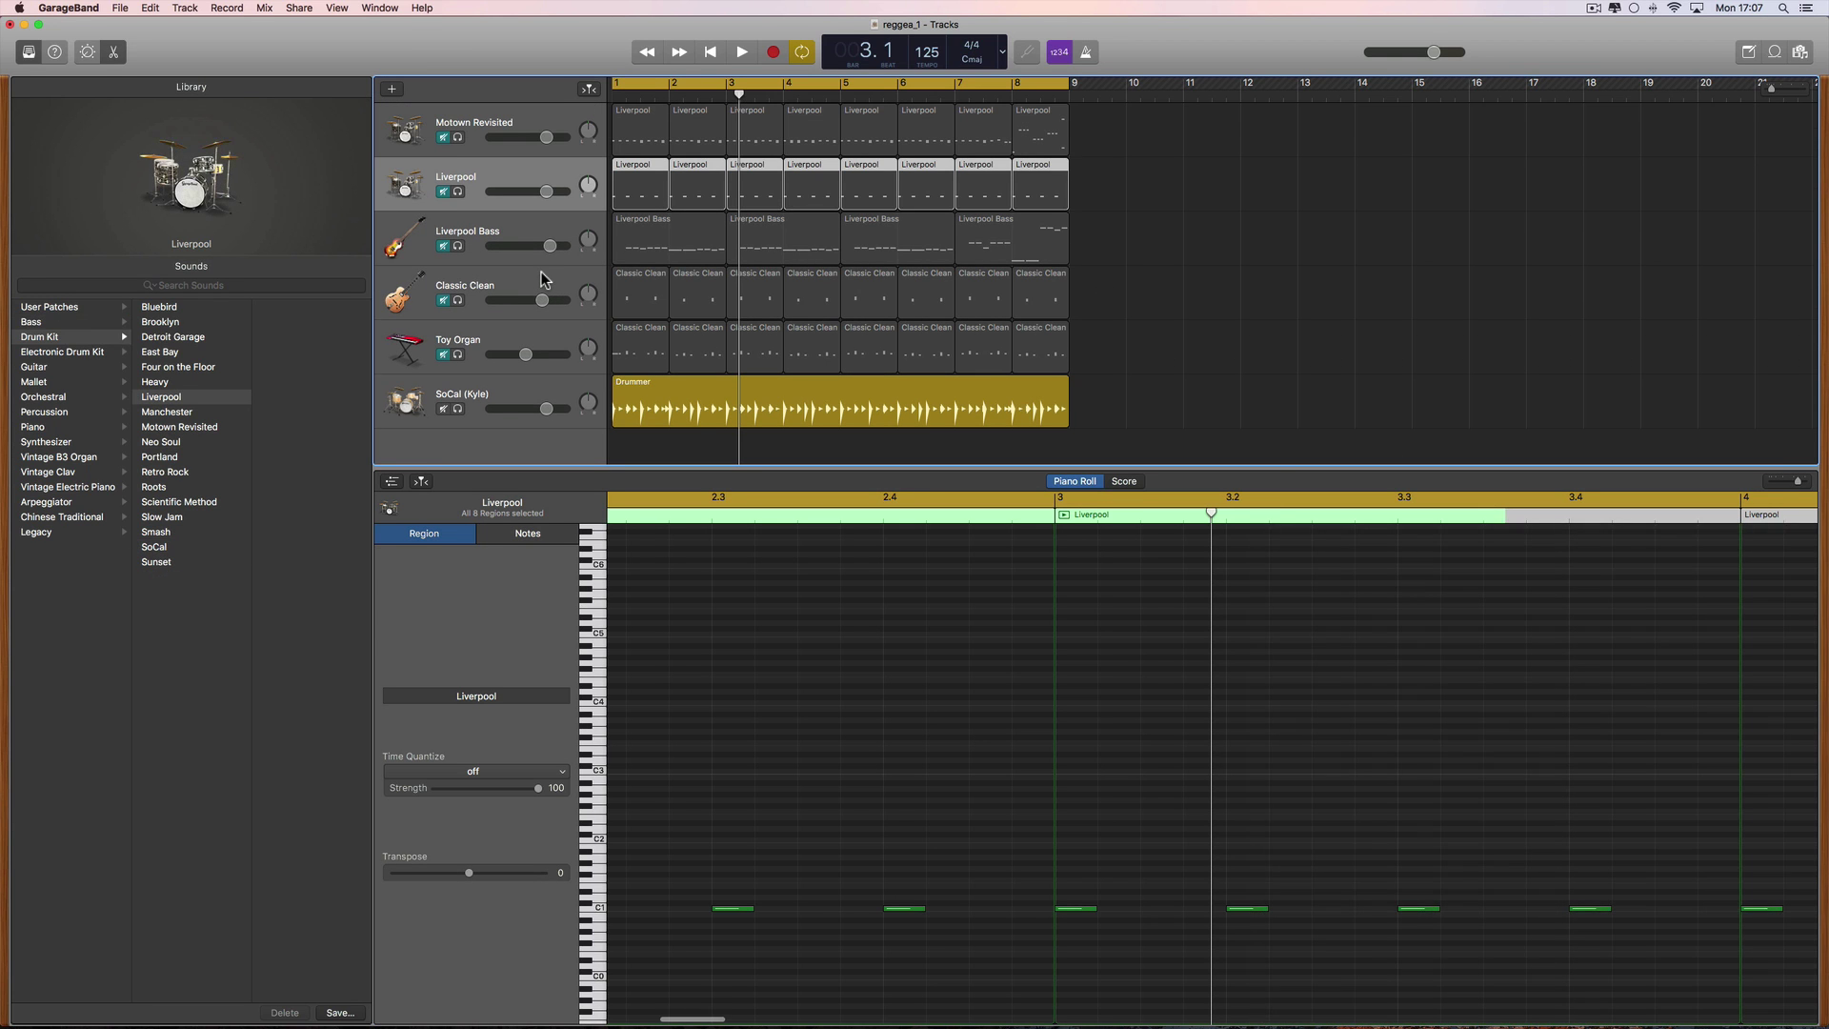
left_click(498, 184)
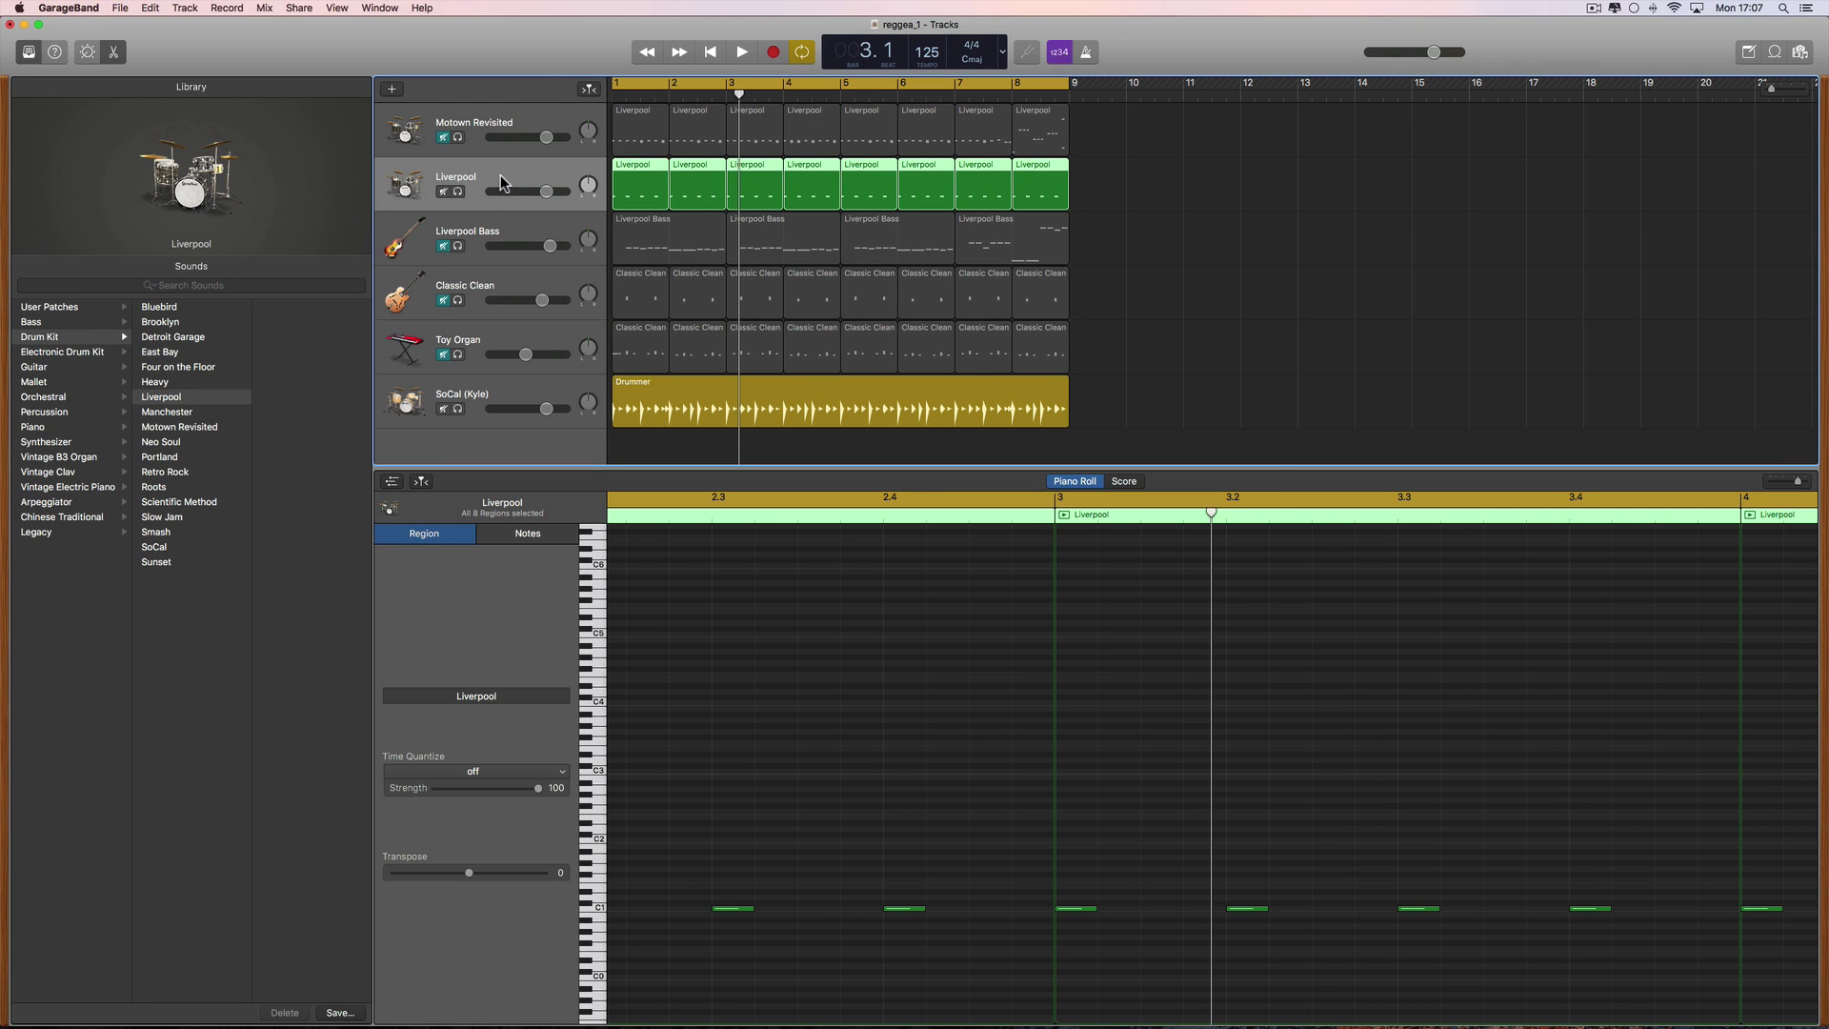
left_click(503, 127)
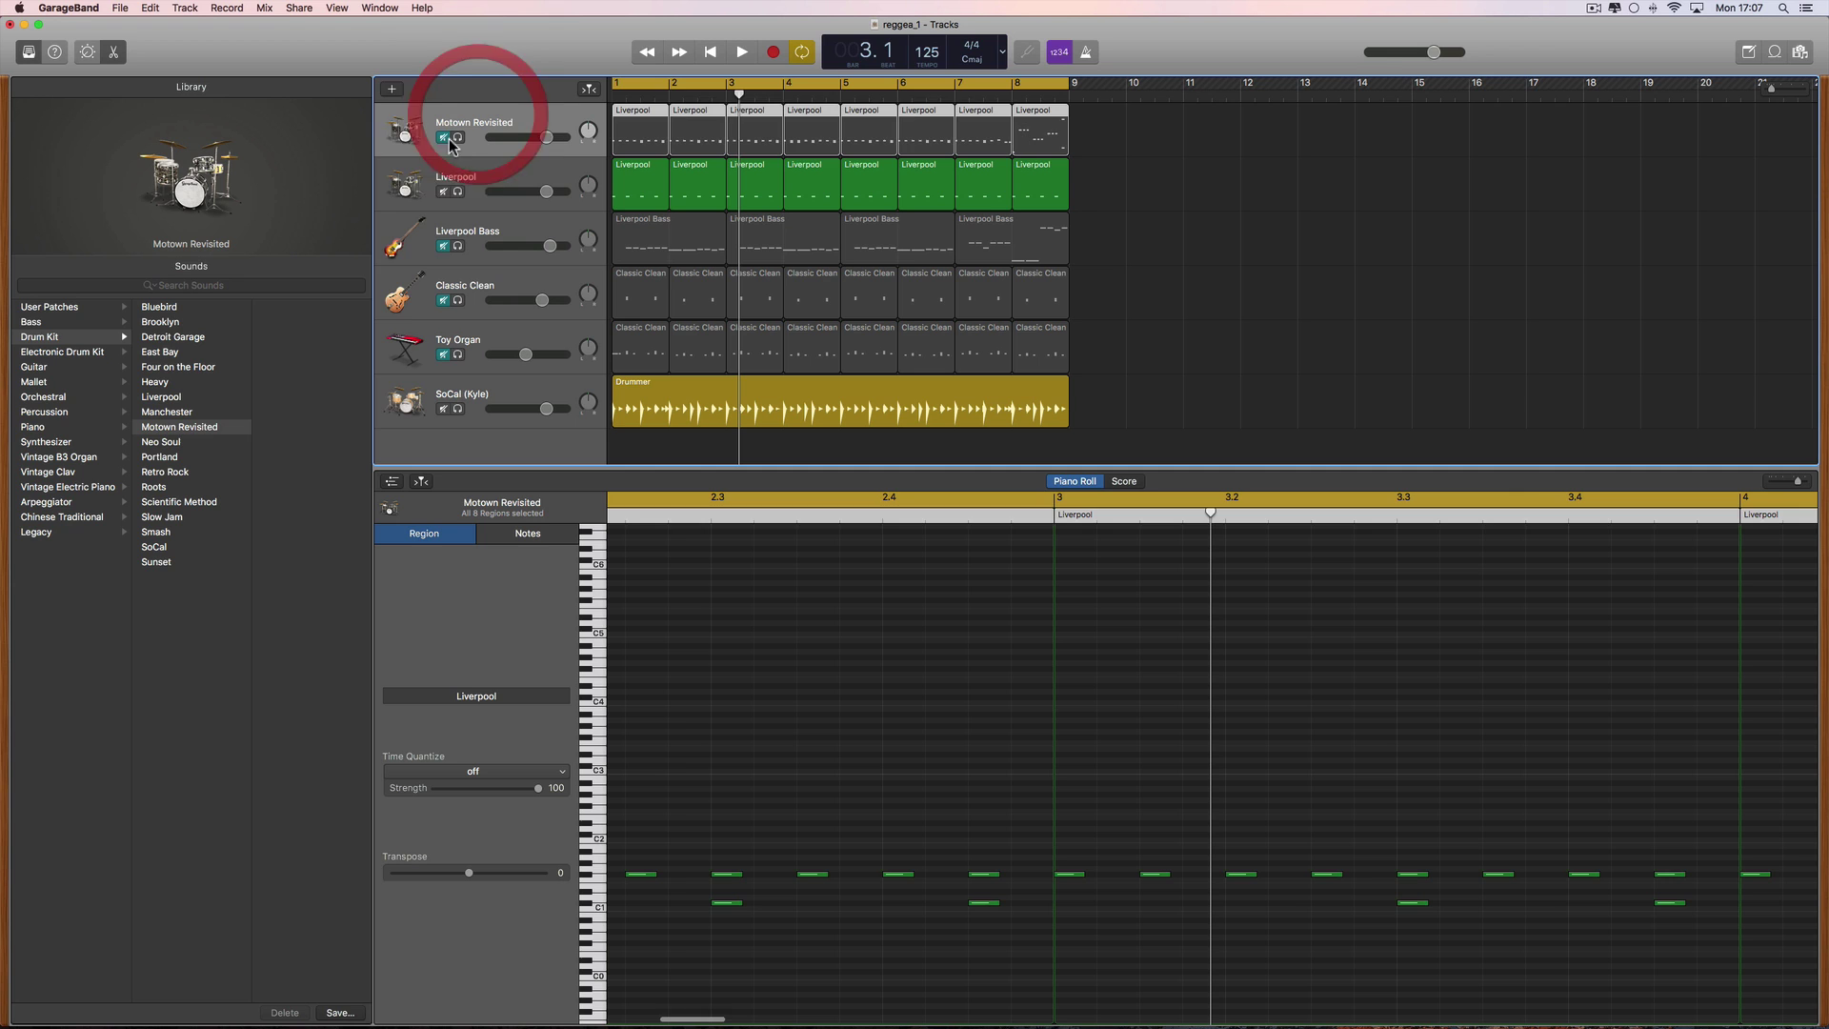
Try dragging the Drummer region onto the Liverpool track, leaving it unmoved.
left_click(643, 392)
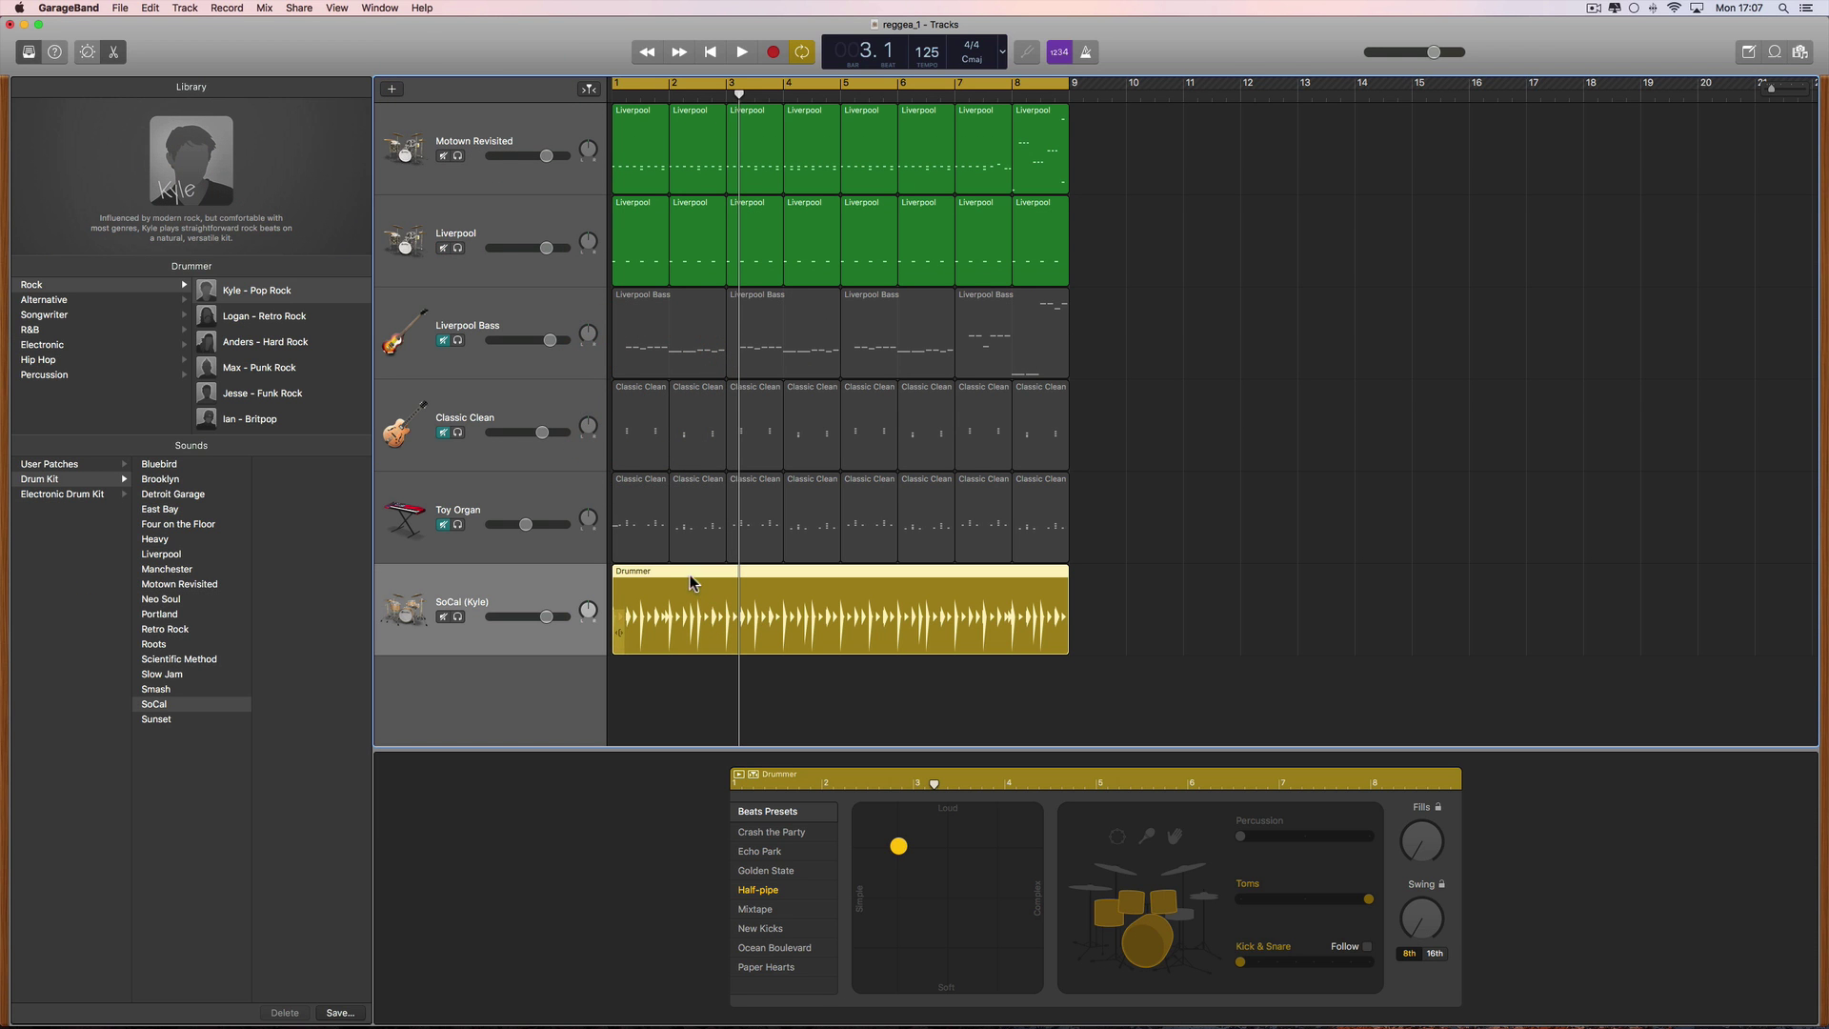
left_click_drag(684, 574, 1191, 243)
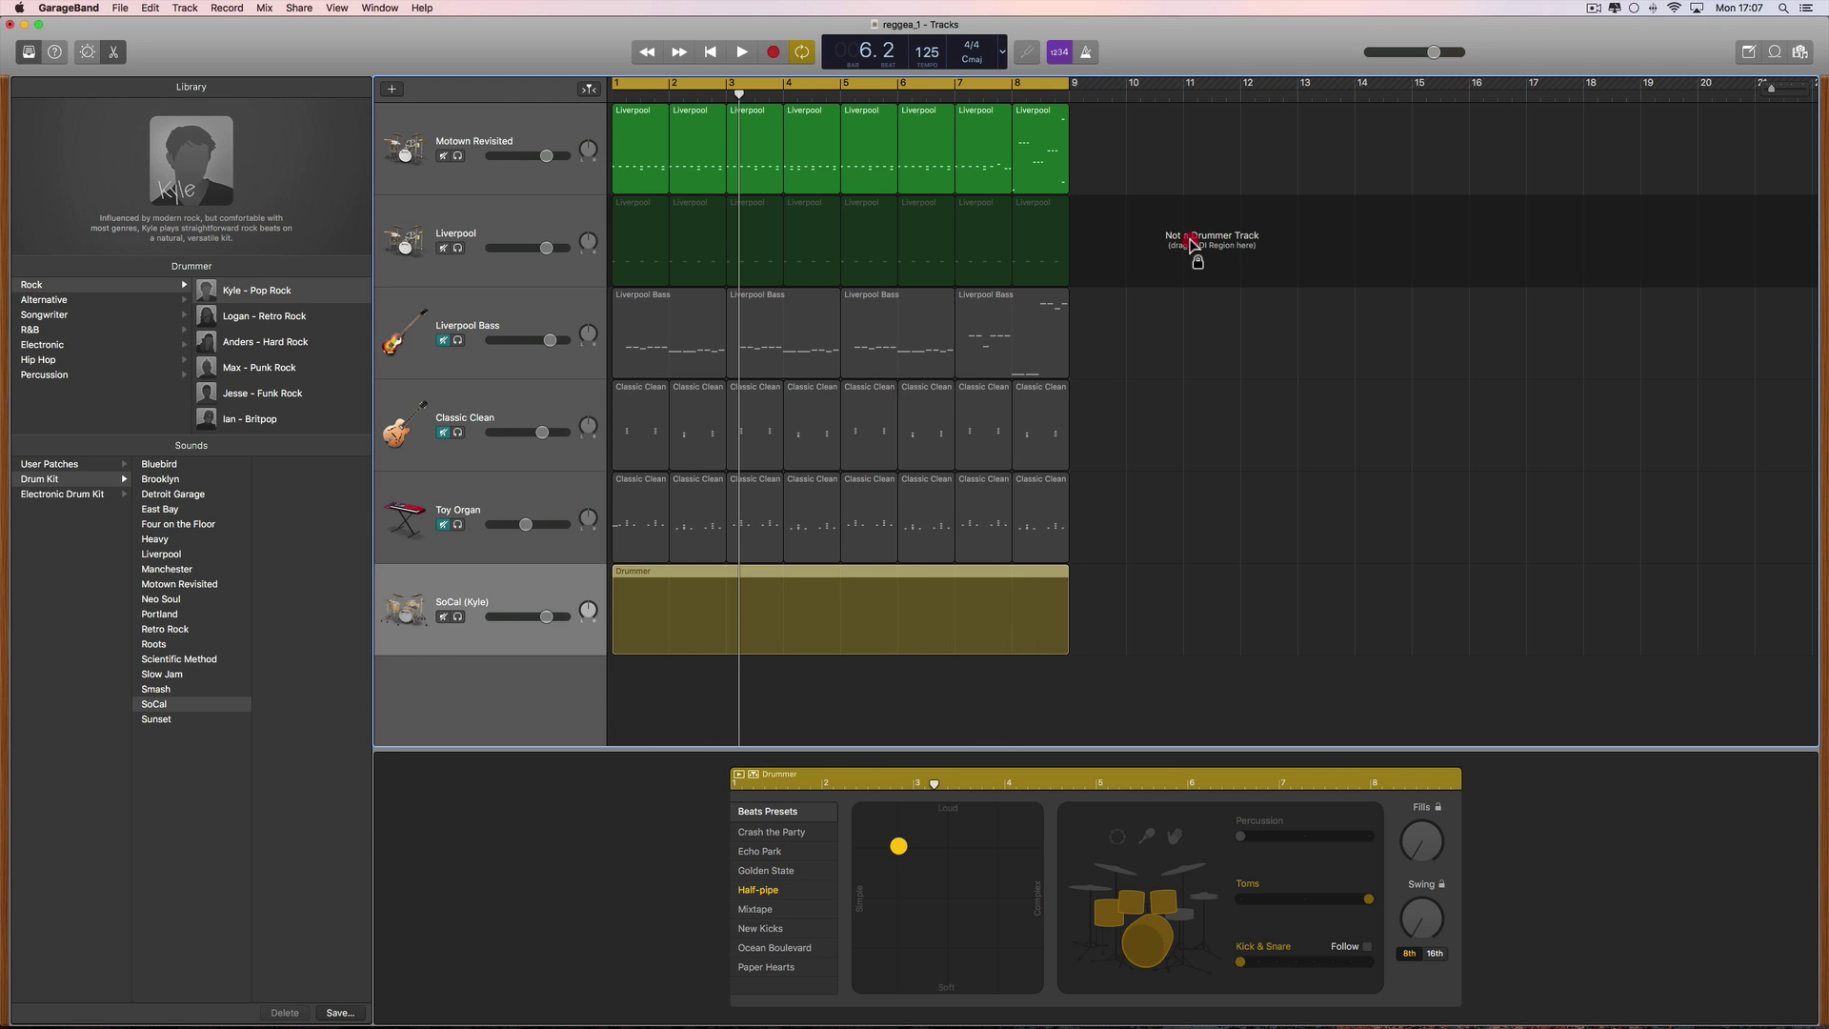
left_click_drag(1189, 238, 1212, 250)
left_click_drag(1210, 254, 1211, 256)
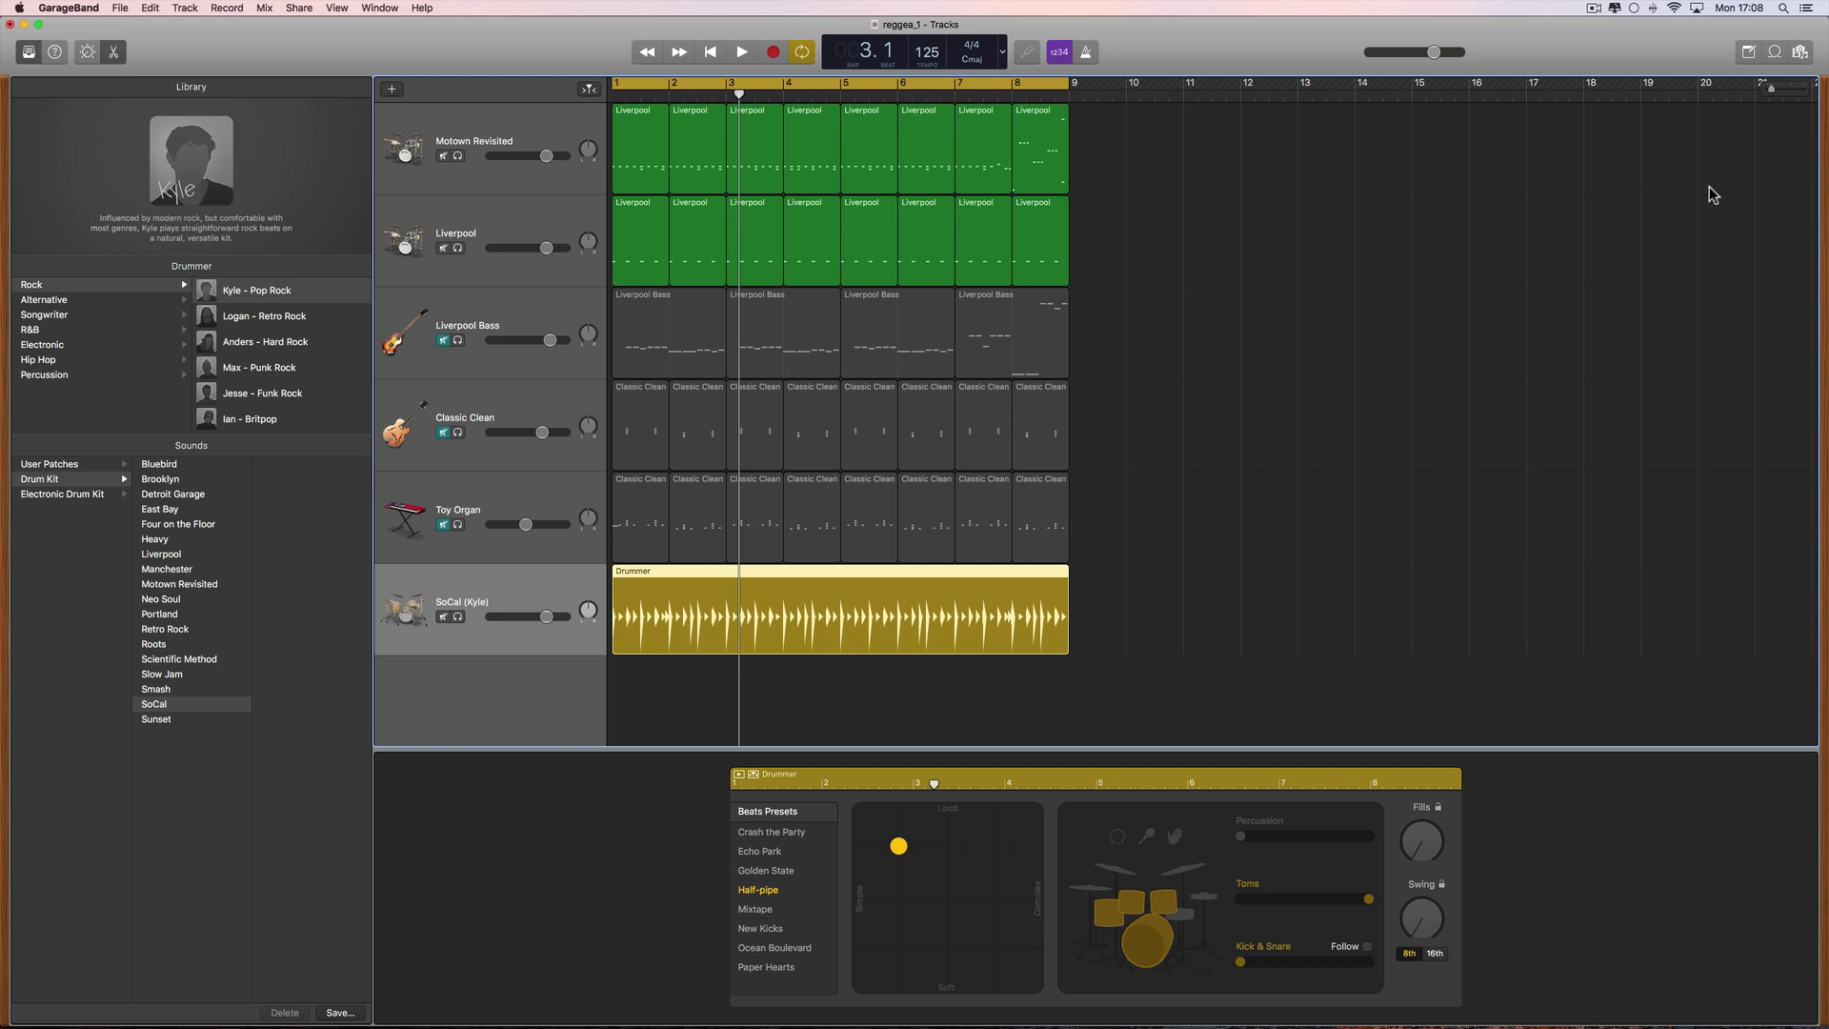
Open the Loop Browser filtered to the Drummer loop pack and scroll to Kyle - Bridge.
left_click(1774, 59)
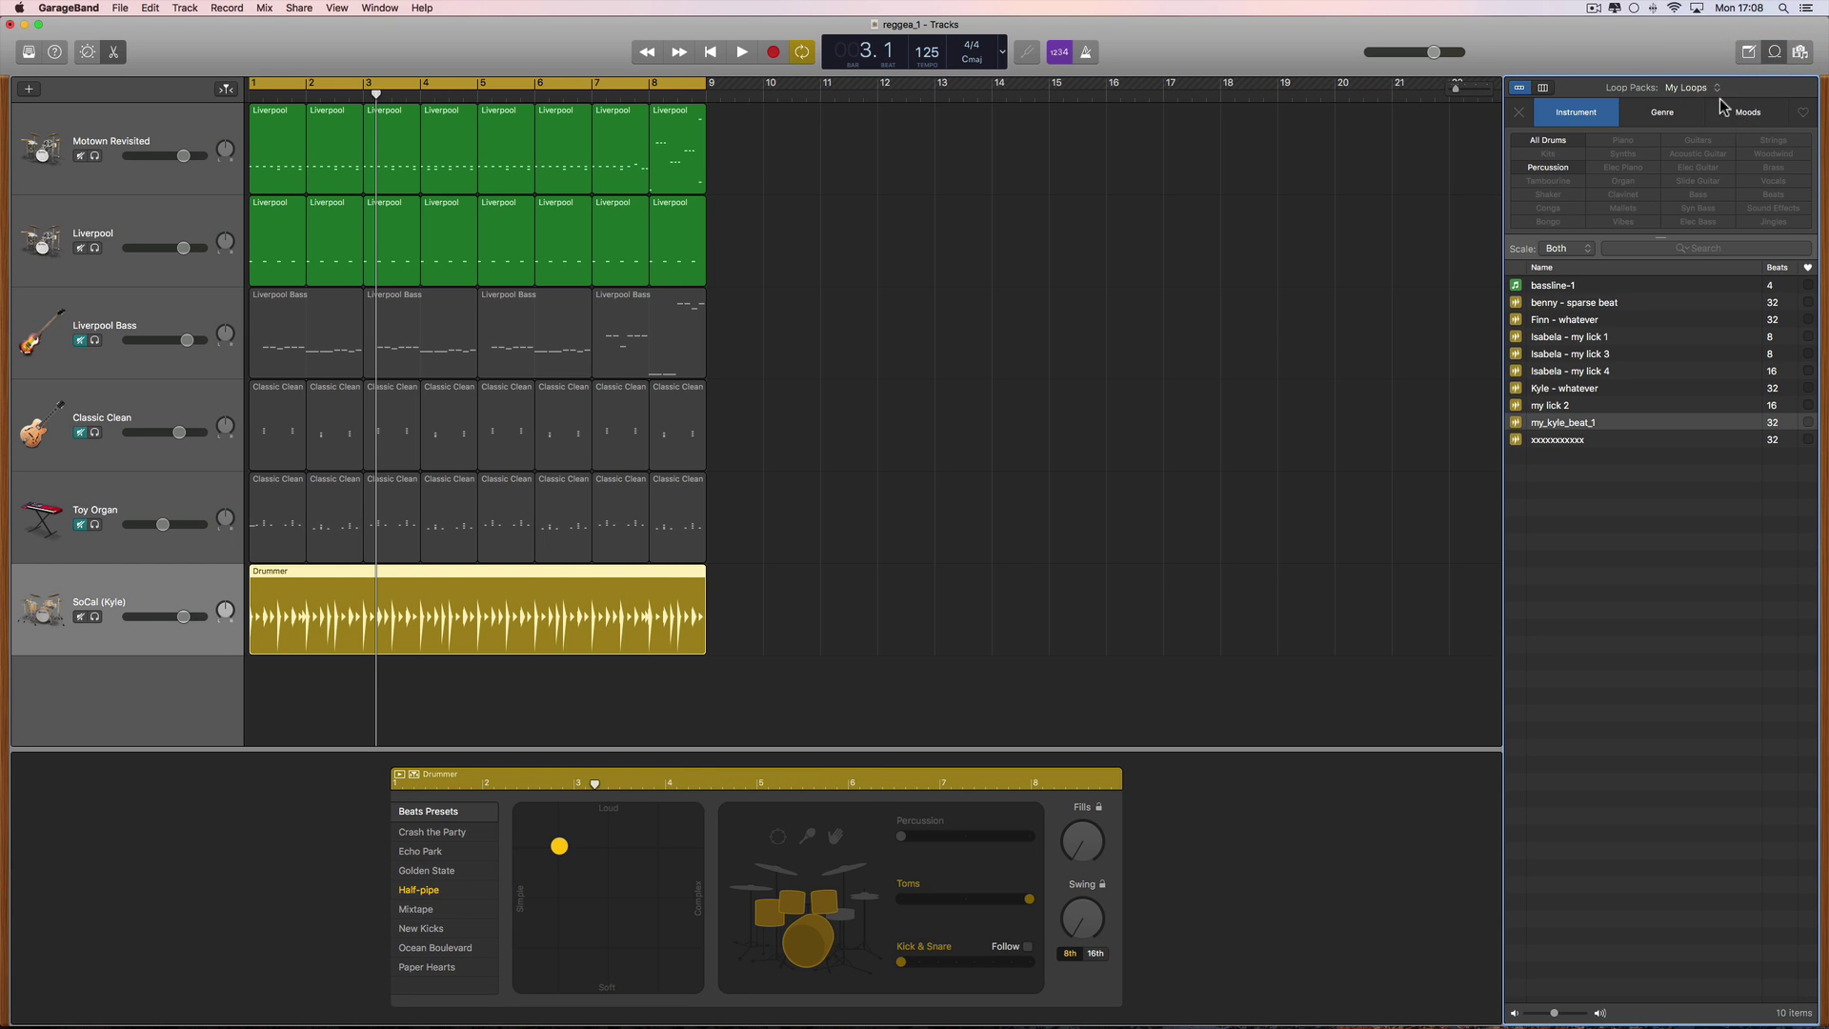
left_click(1709, 87)
left_click(1704, 265)
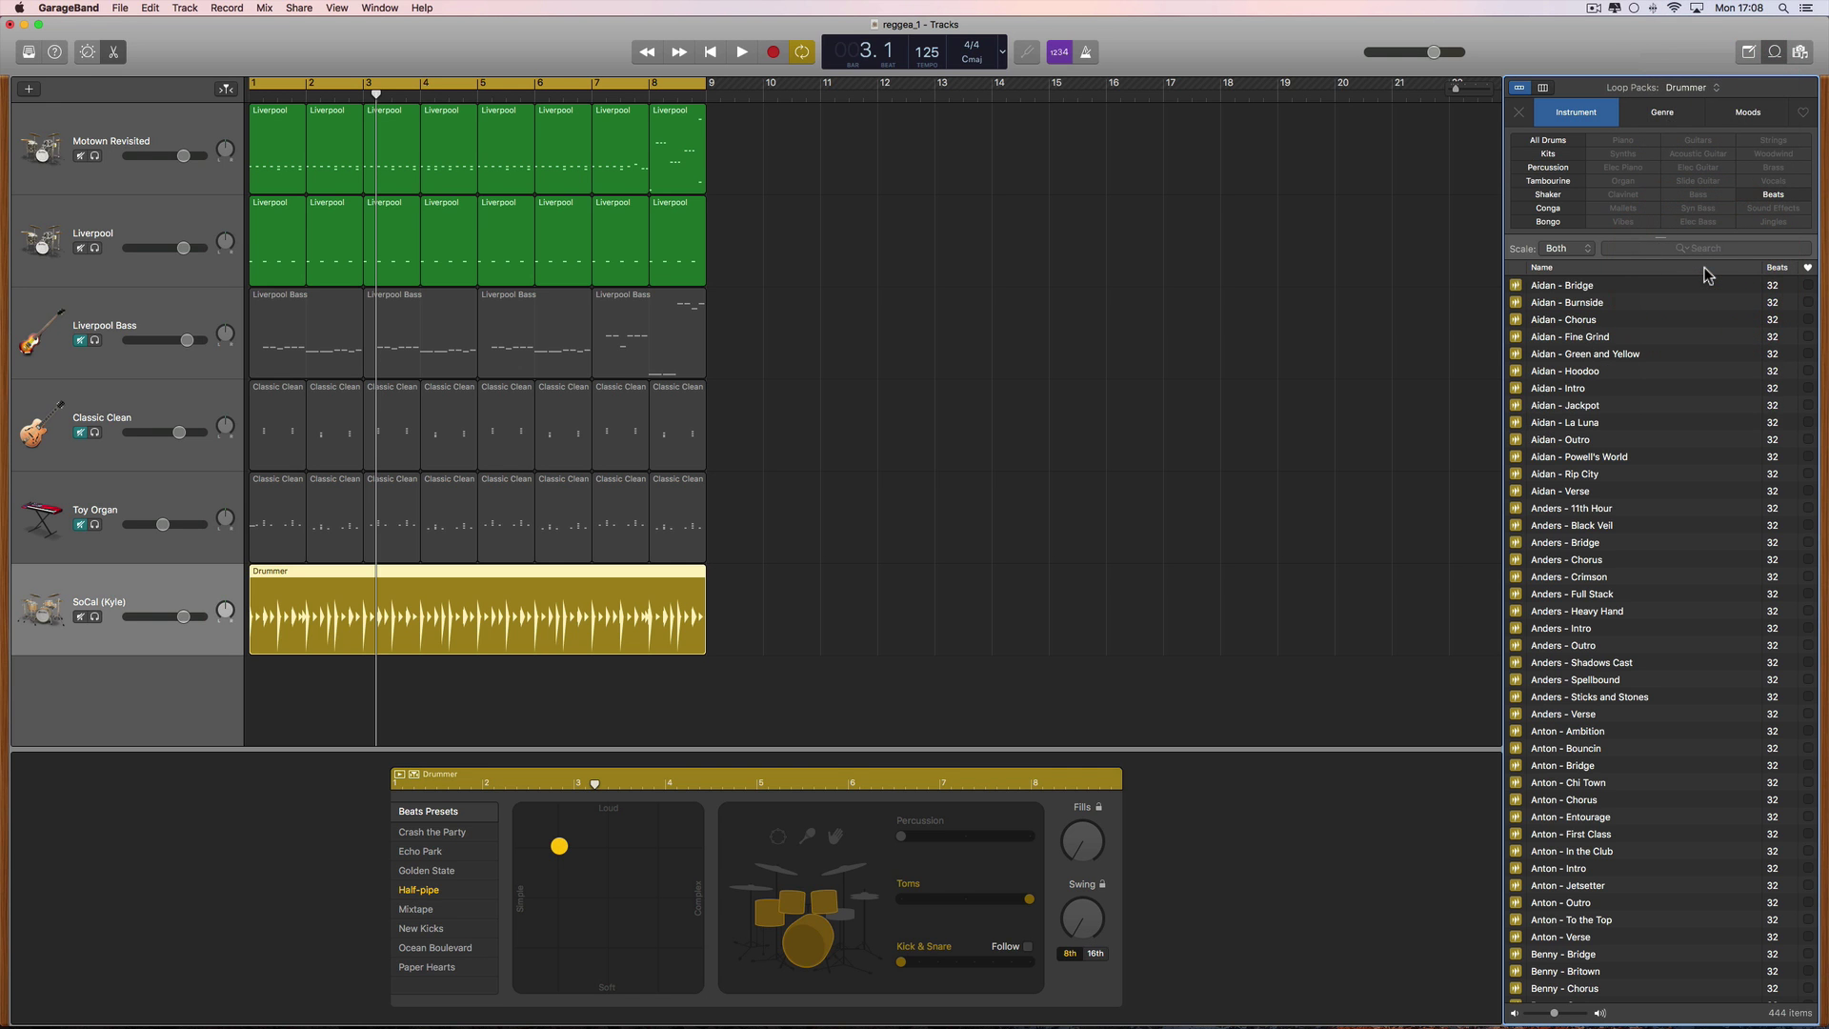
scroll(1553, 331, "down", 10)
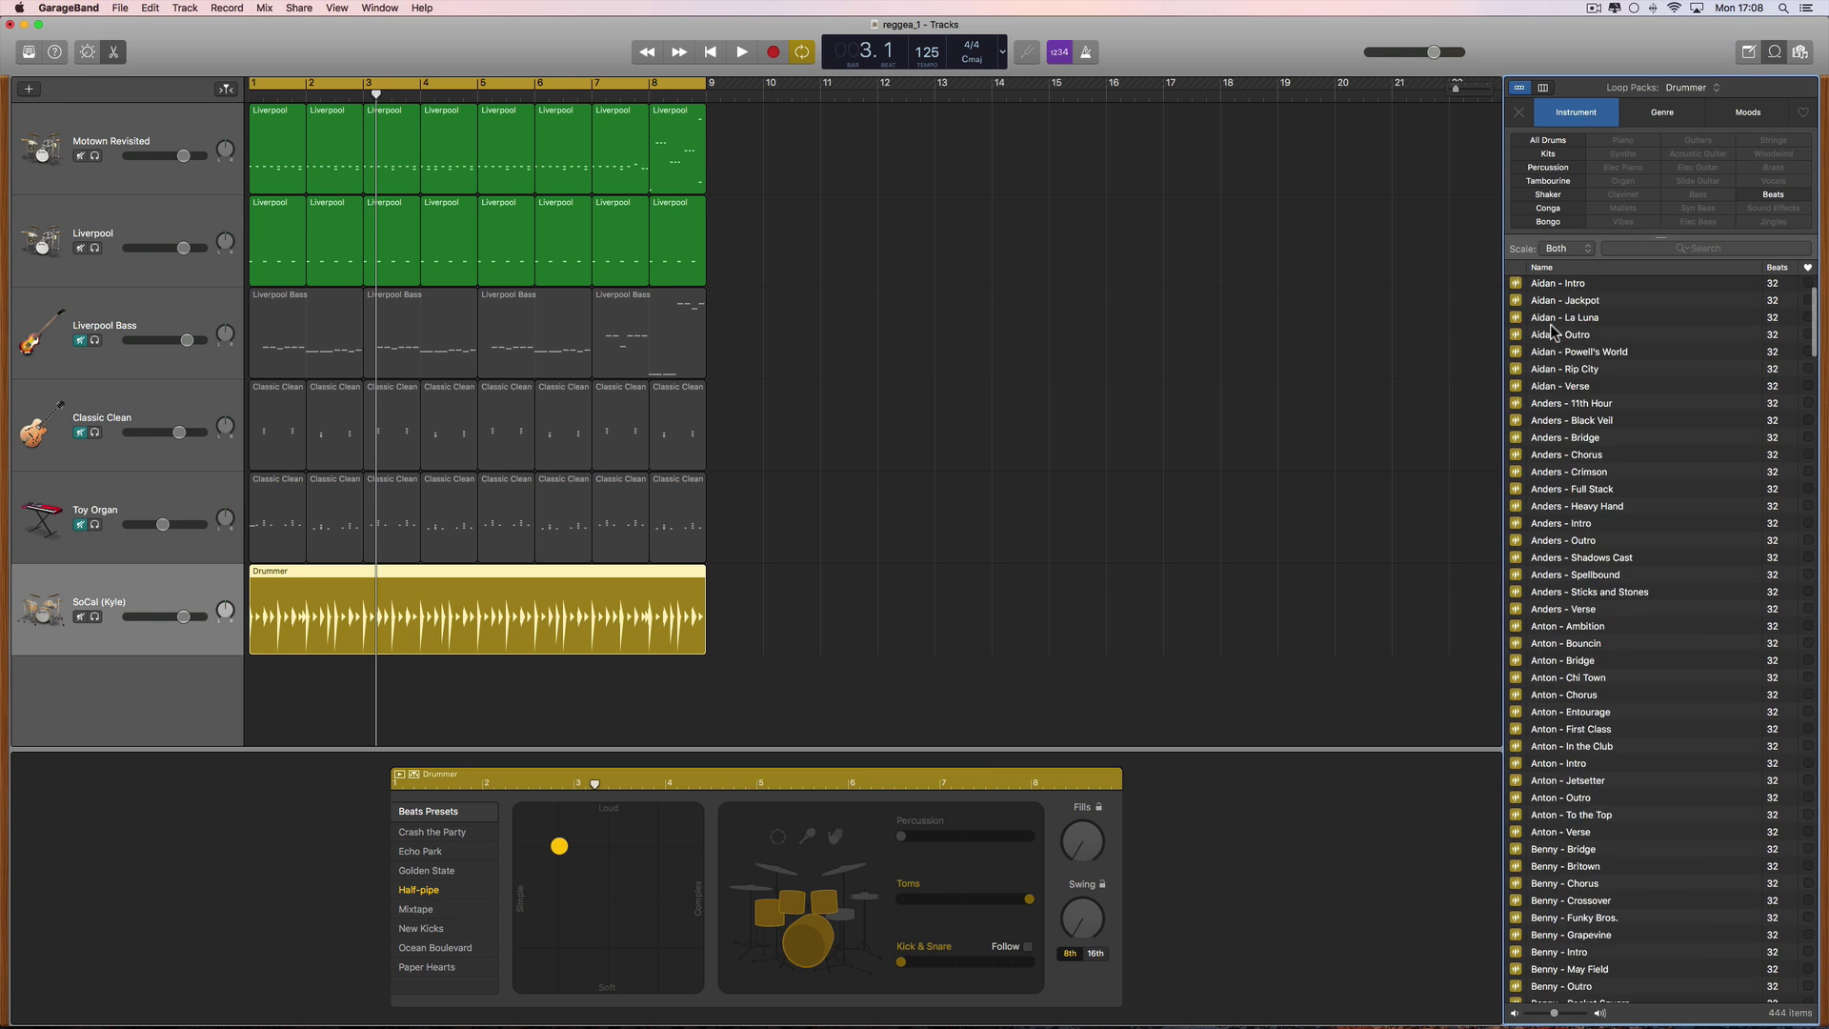
scroll(1553, 332, "down", 20)
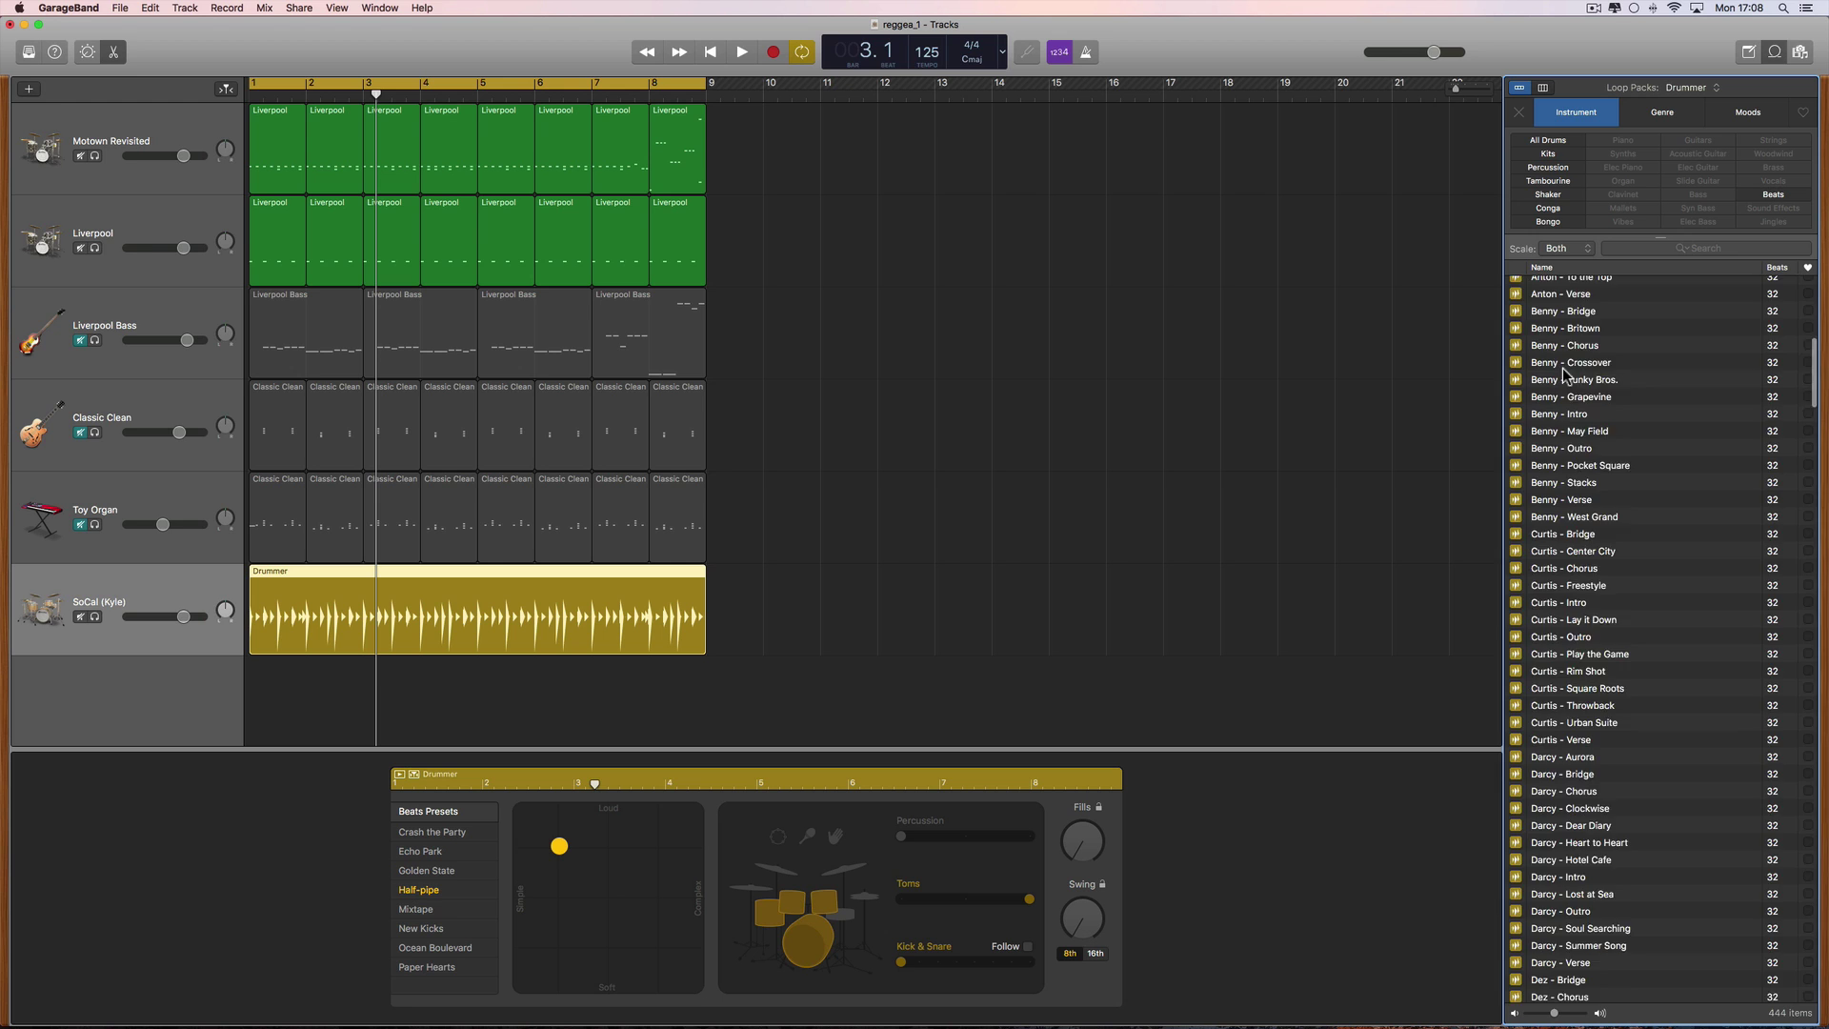
scroll(1565, 374, "down", 20)
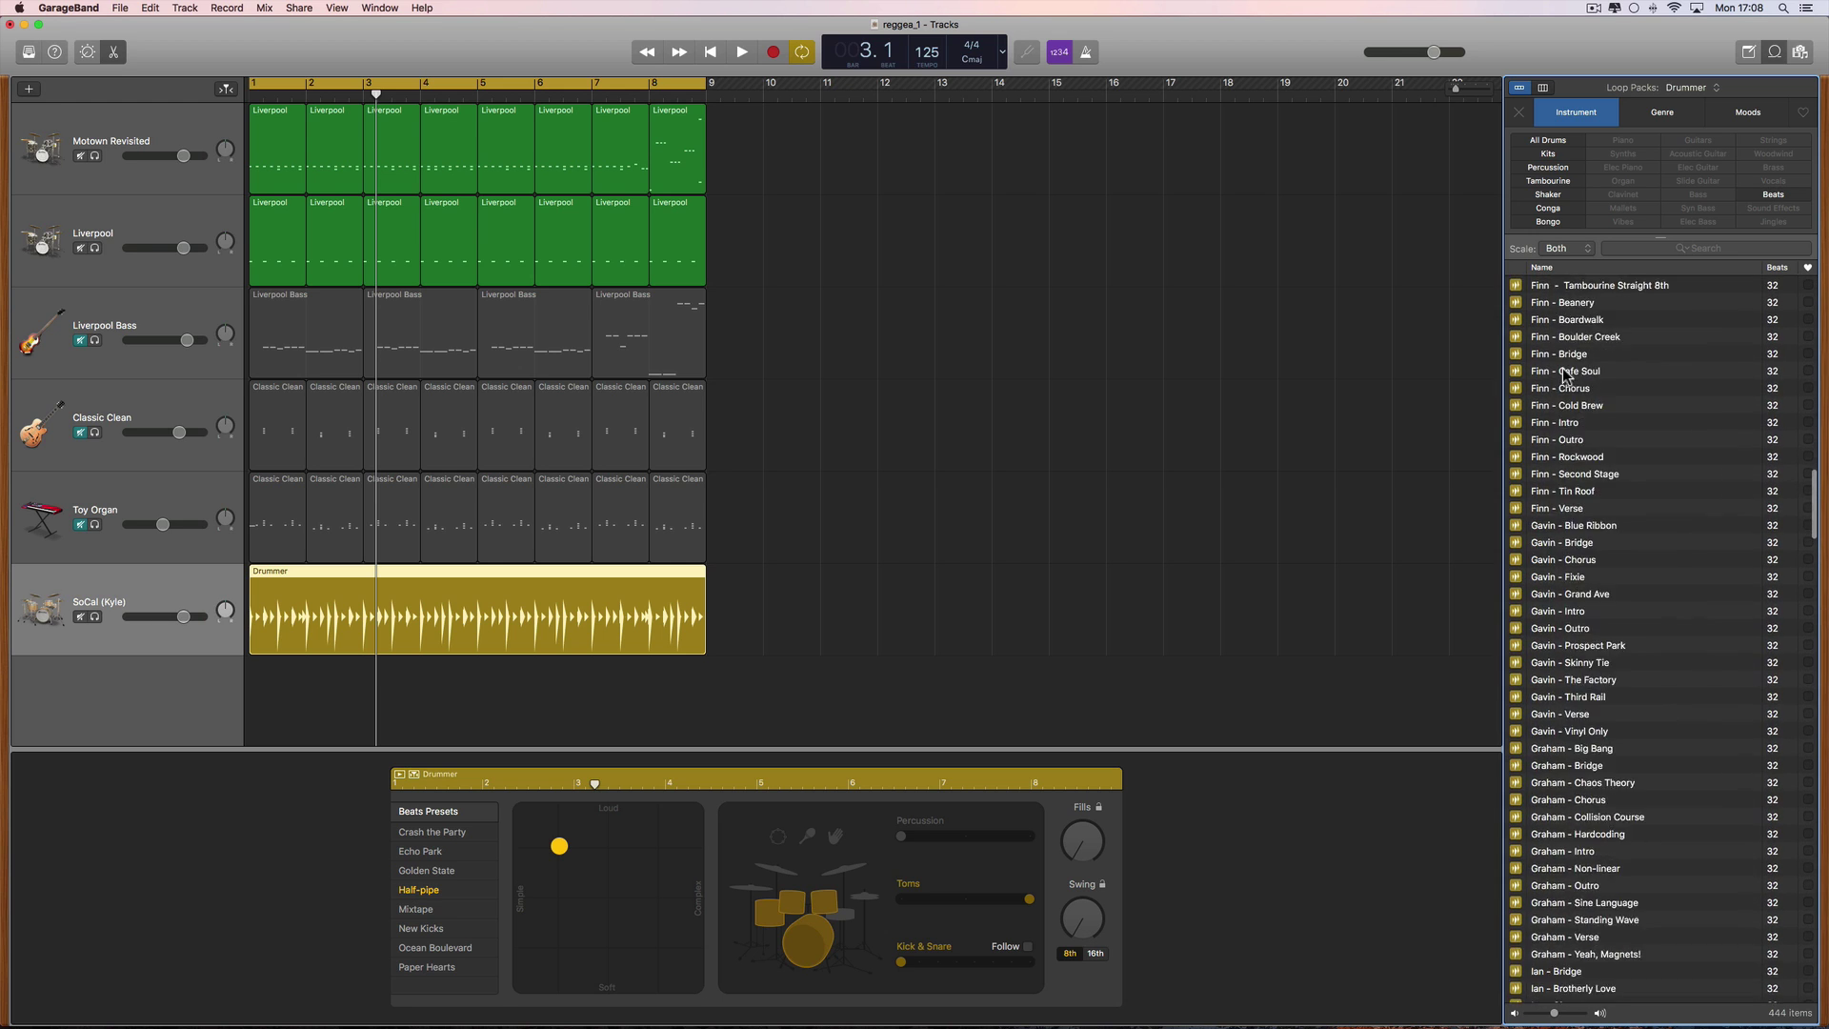
scroll(1565, 374, "down", 15)
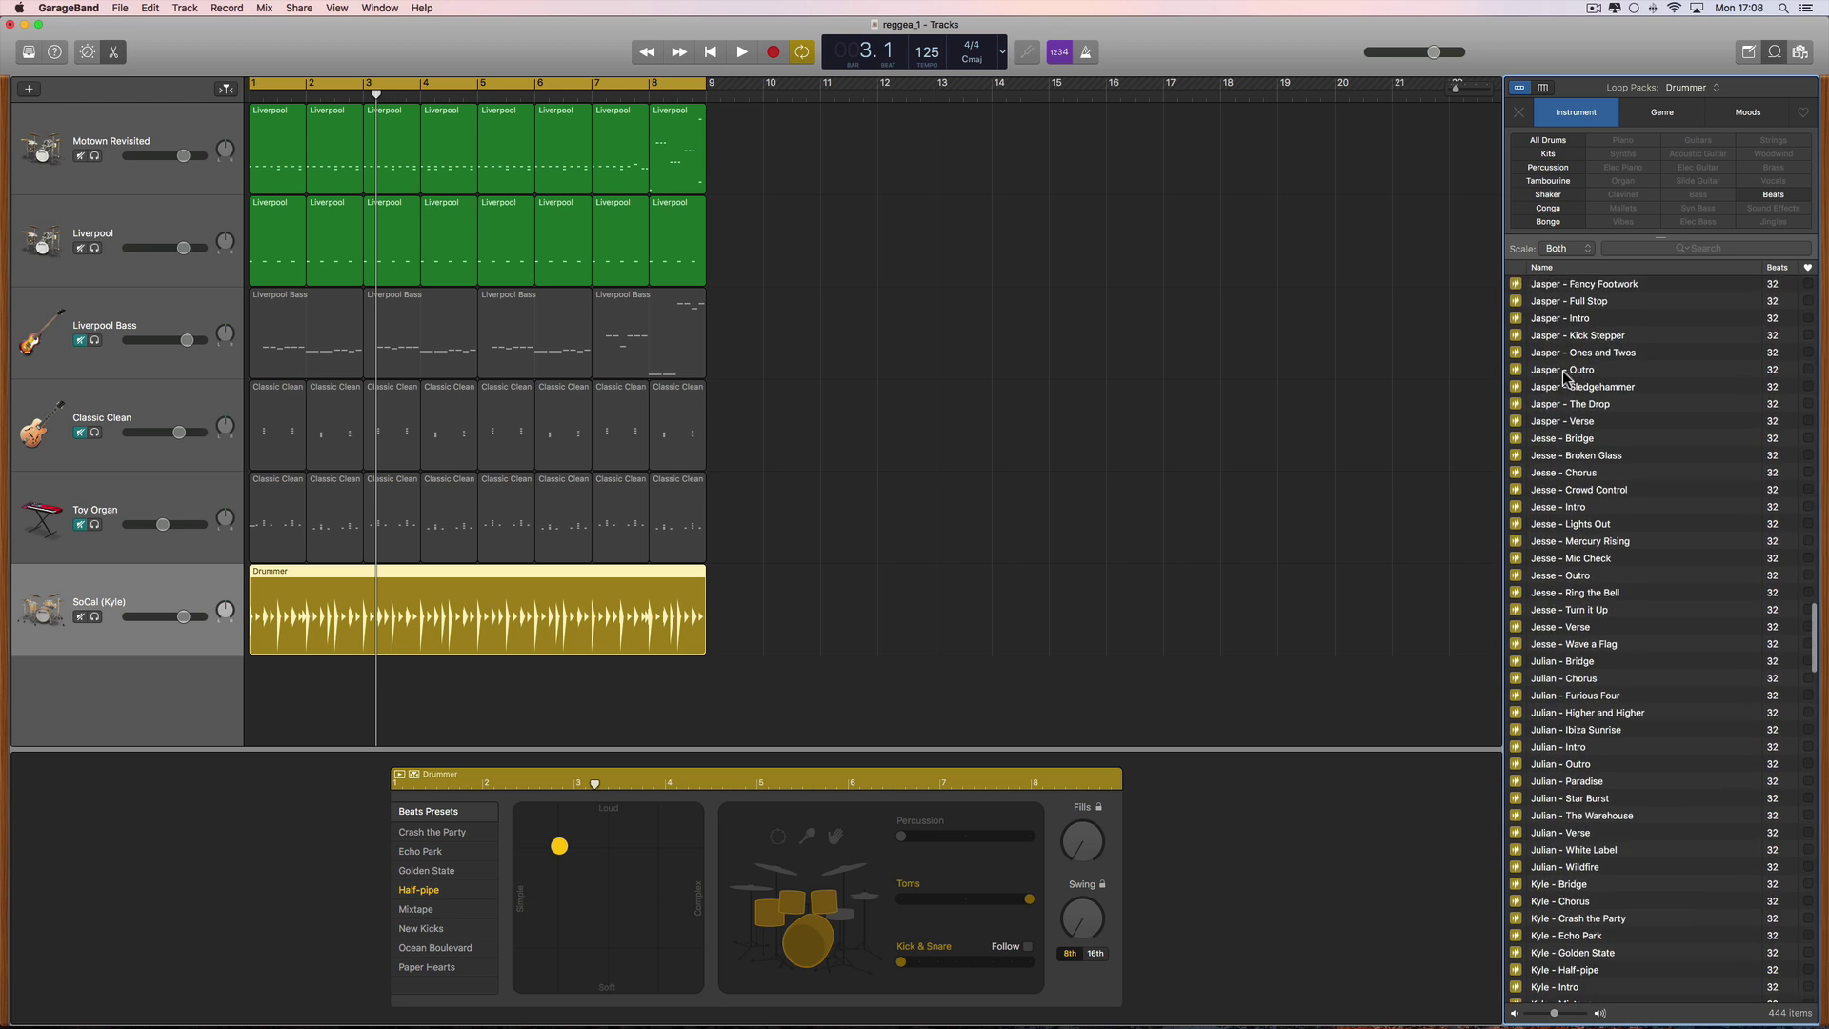
scroll(1580, 636, "down", 20)
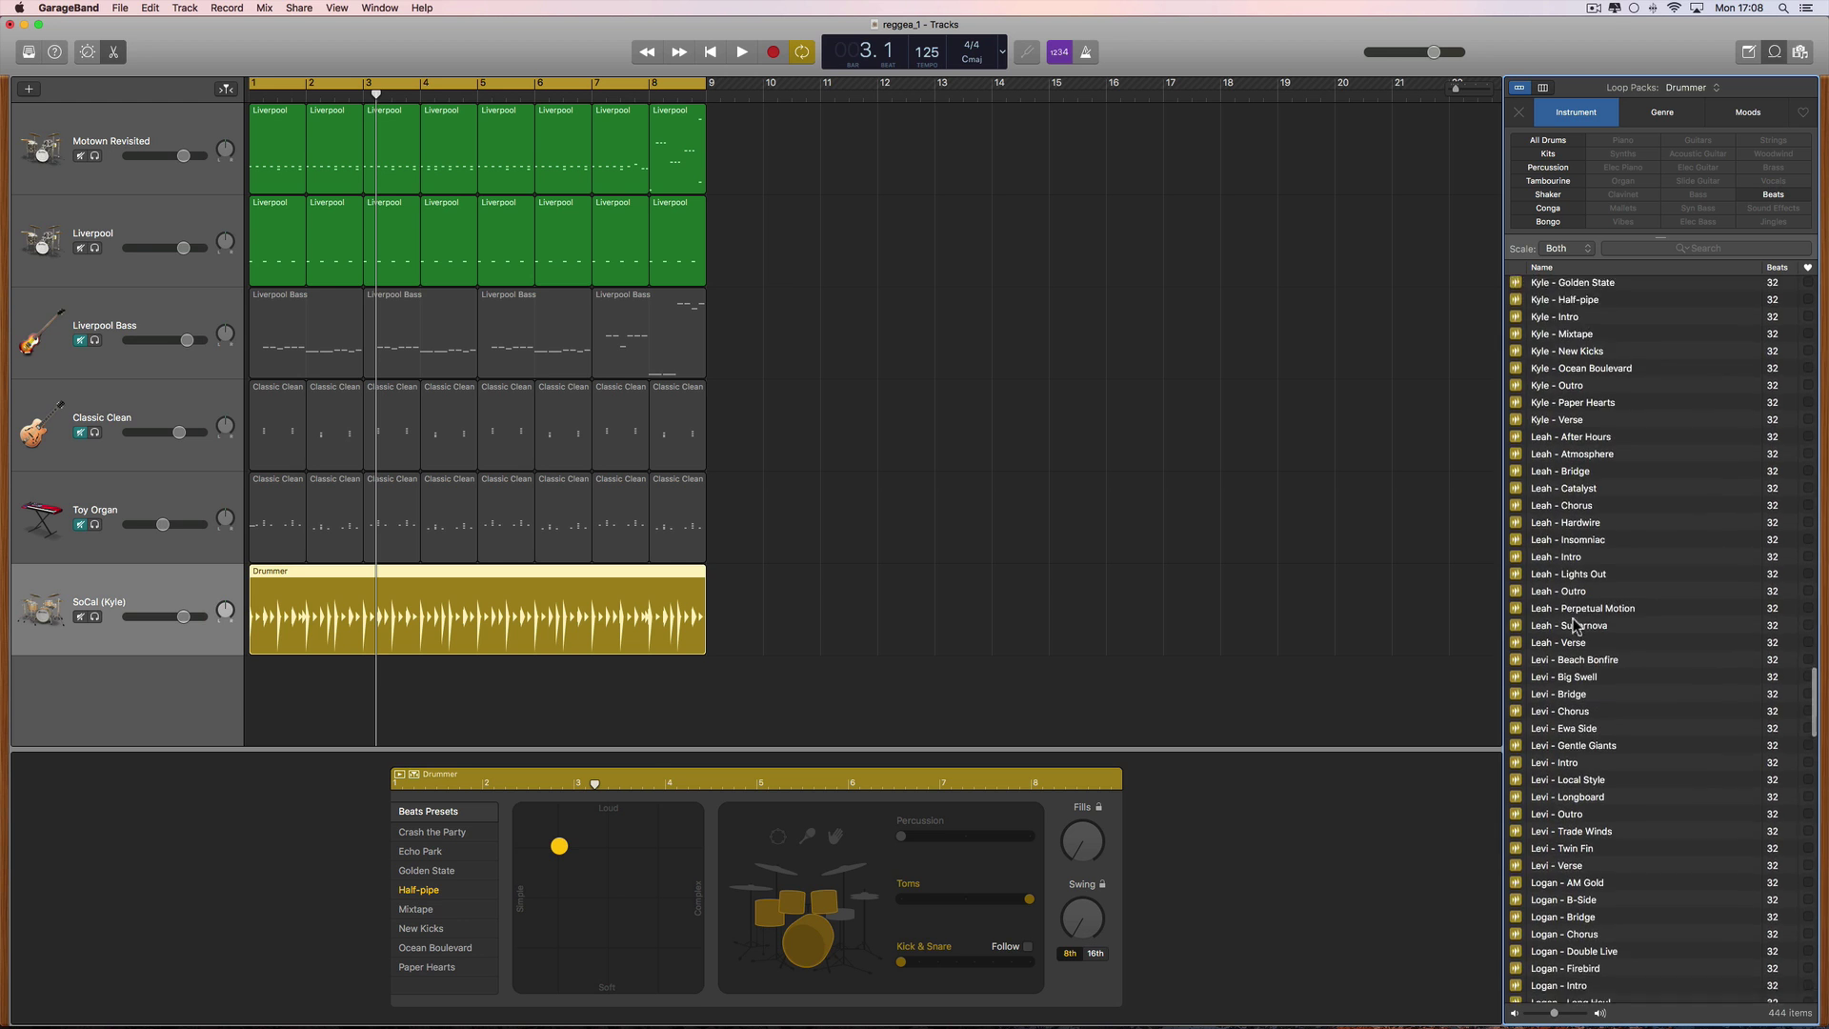
scroll(1571, 643, "down", 5)
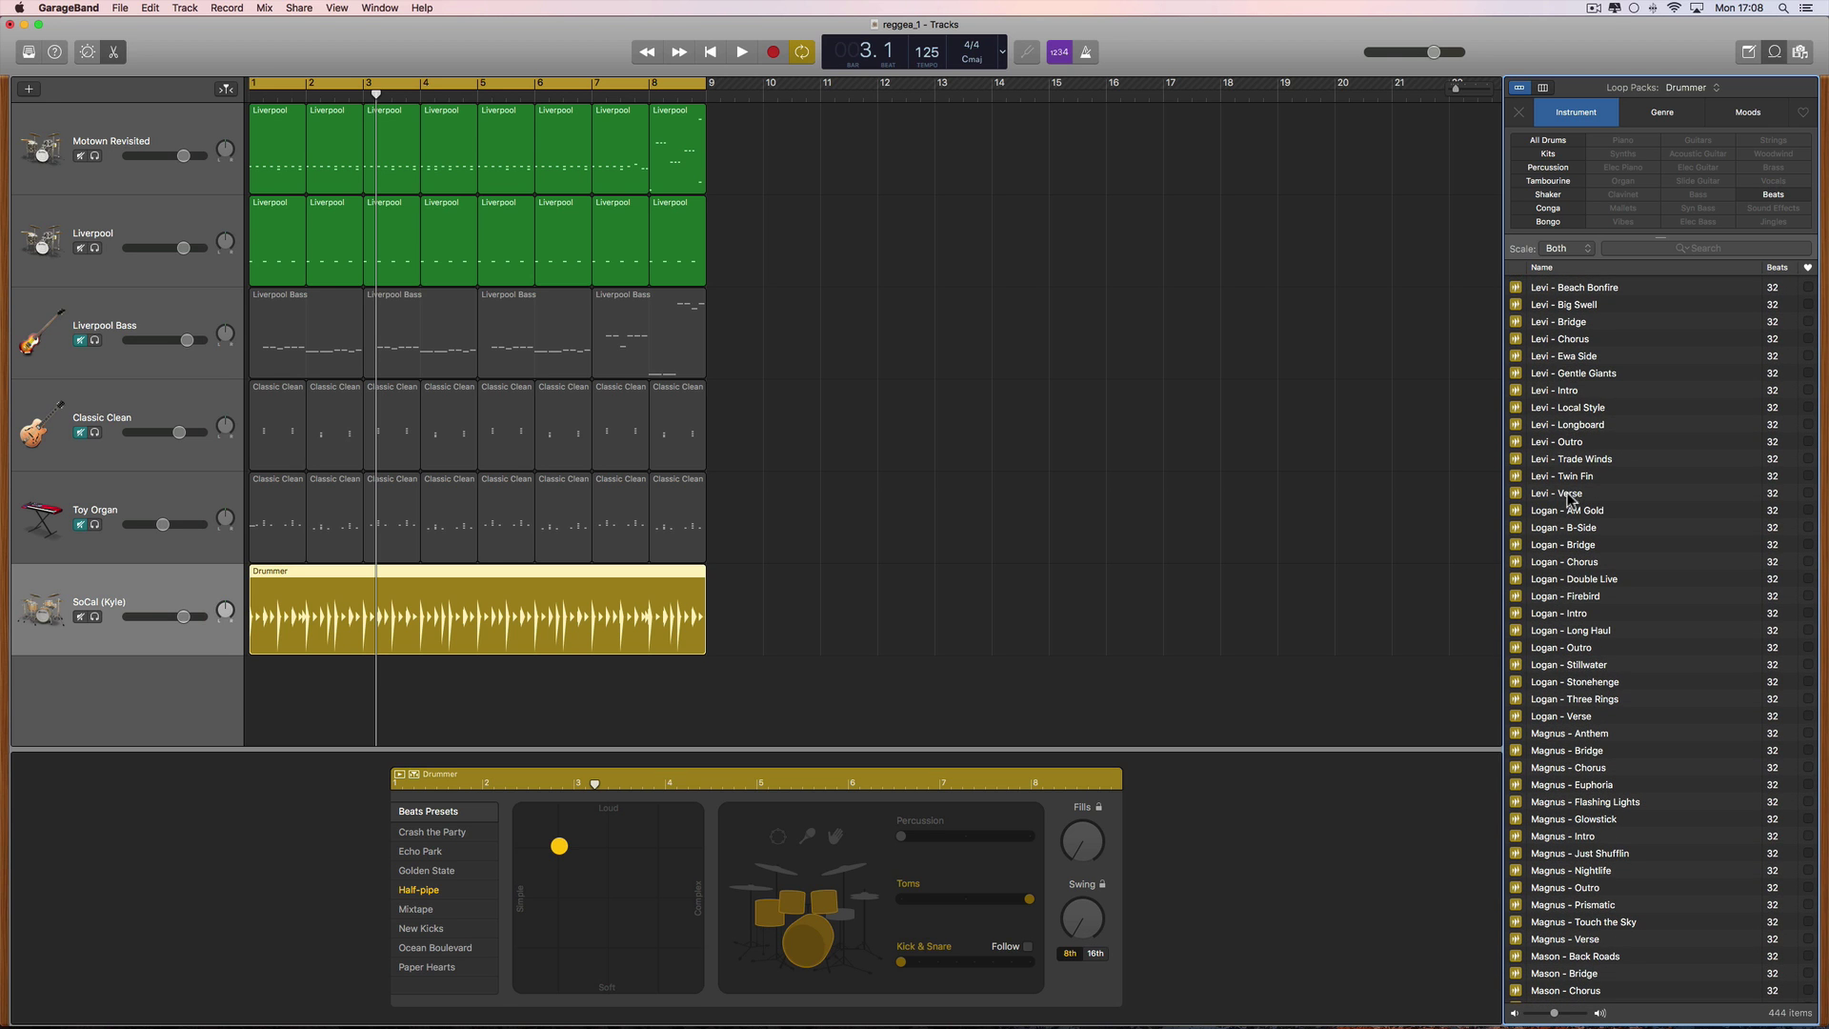
scroll(1579, 575, "down", 5)
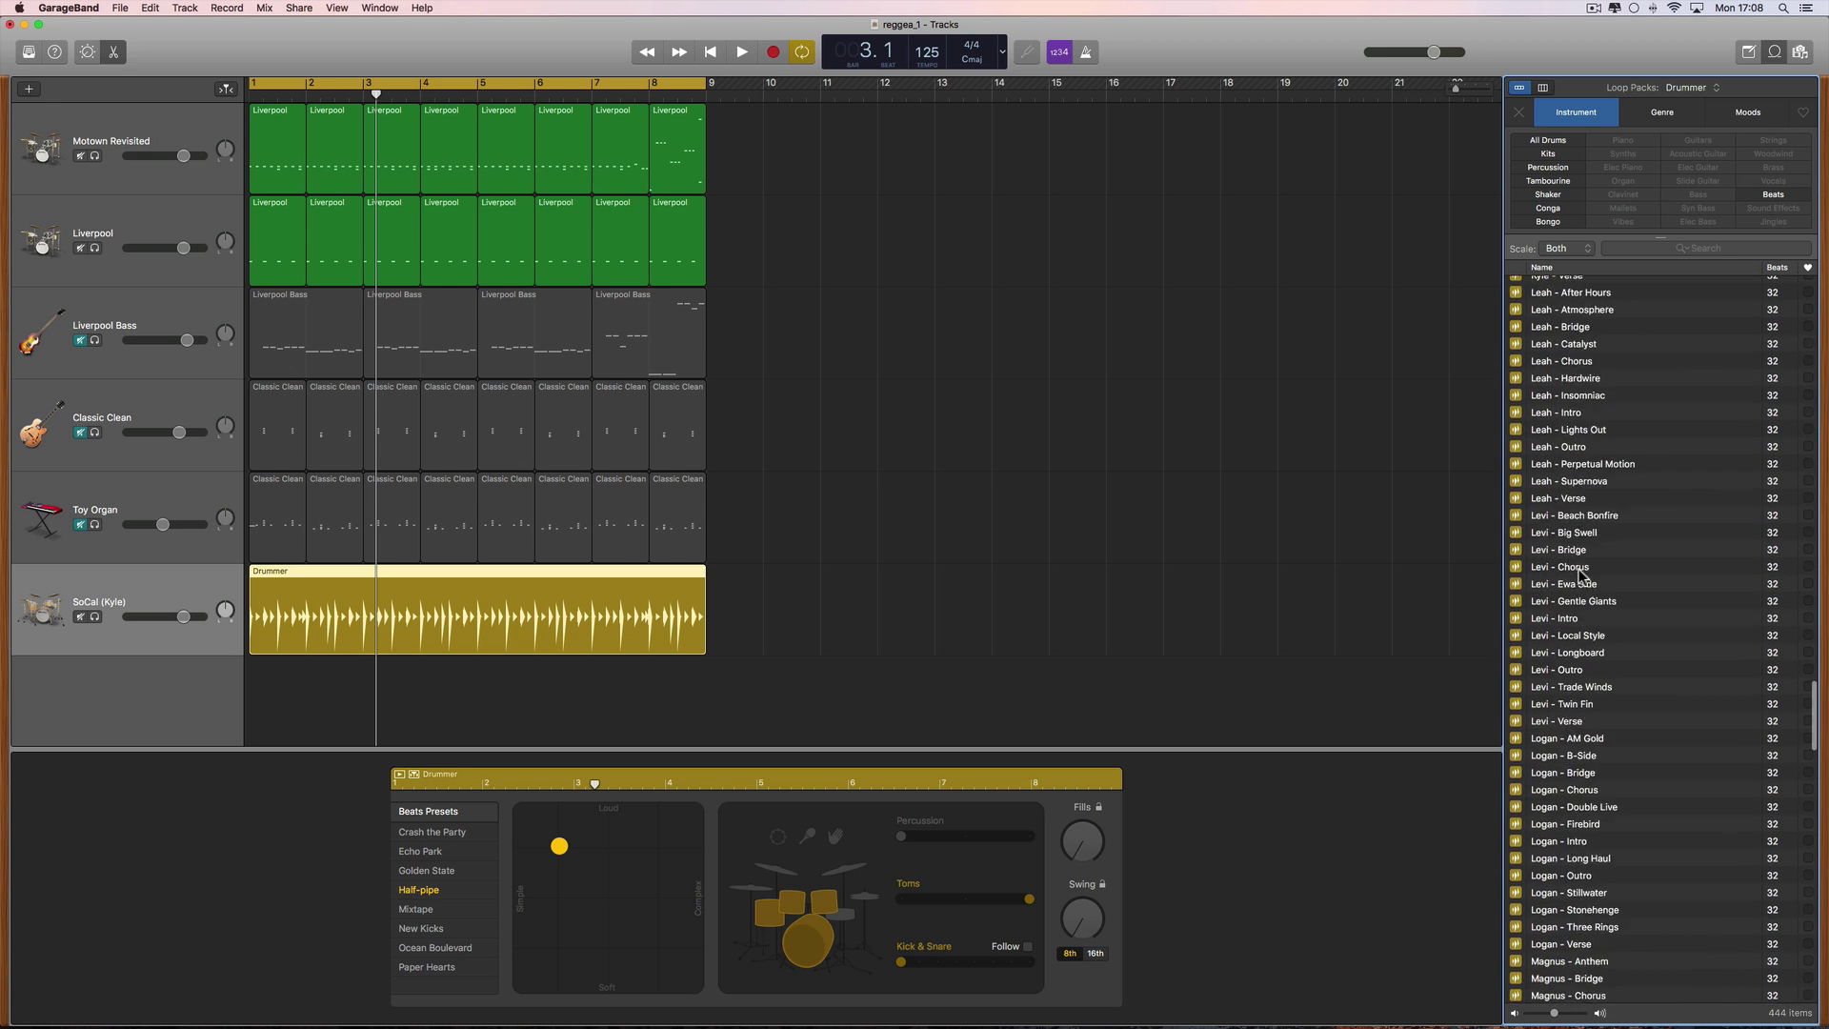
scroll(1579, 575, "up", 12)
scroll(1580, 574, "down", 1)
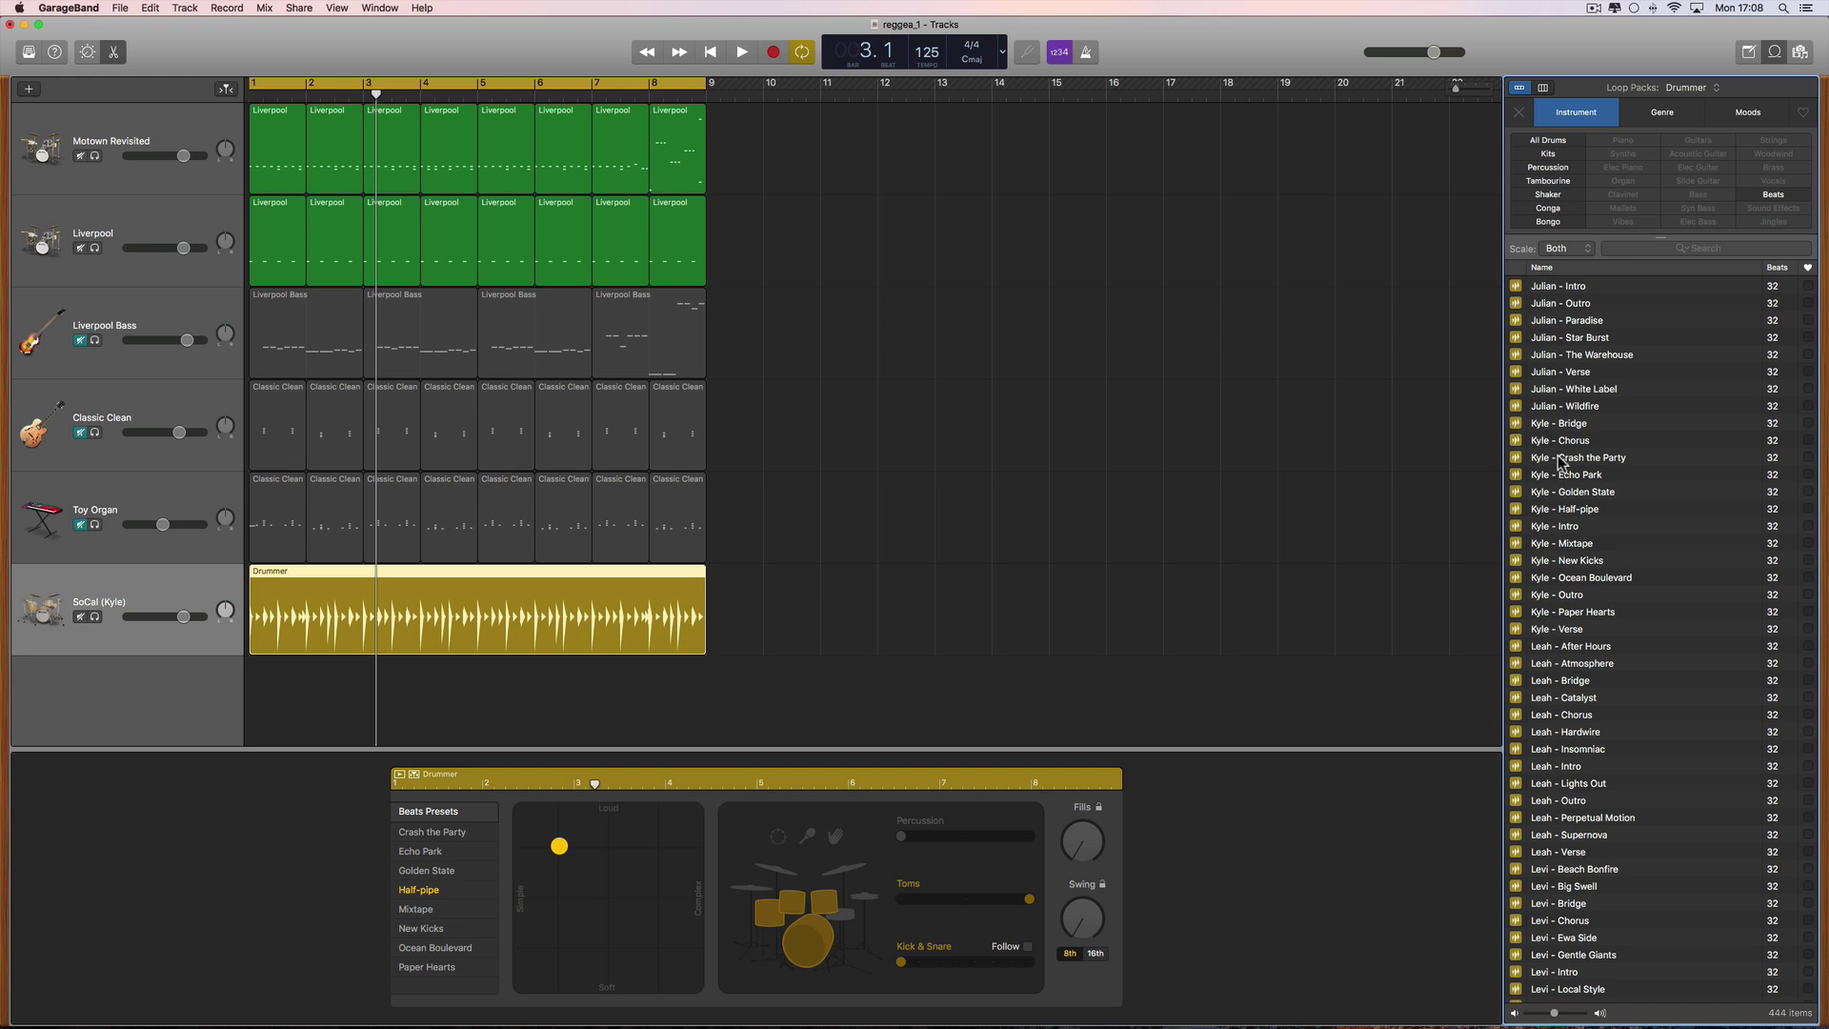
Preview the Kyle - Bridge loop, stop it, and select the Drummer region.
left_click(1557, 425)
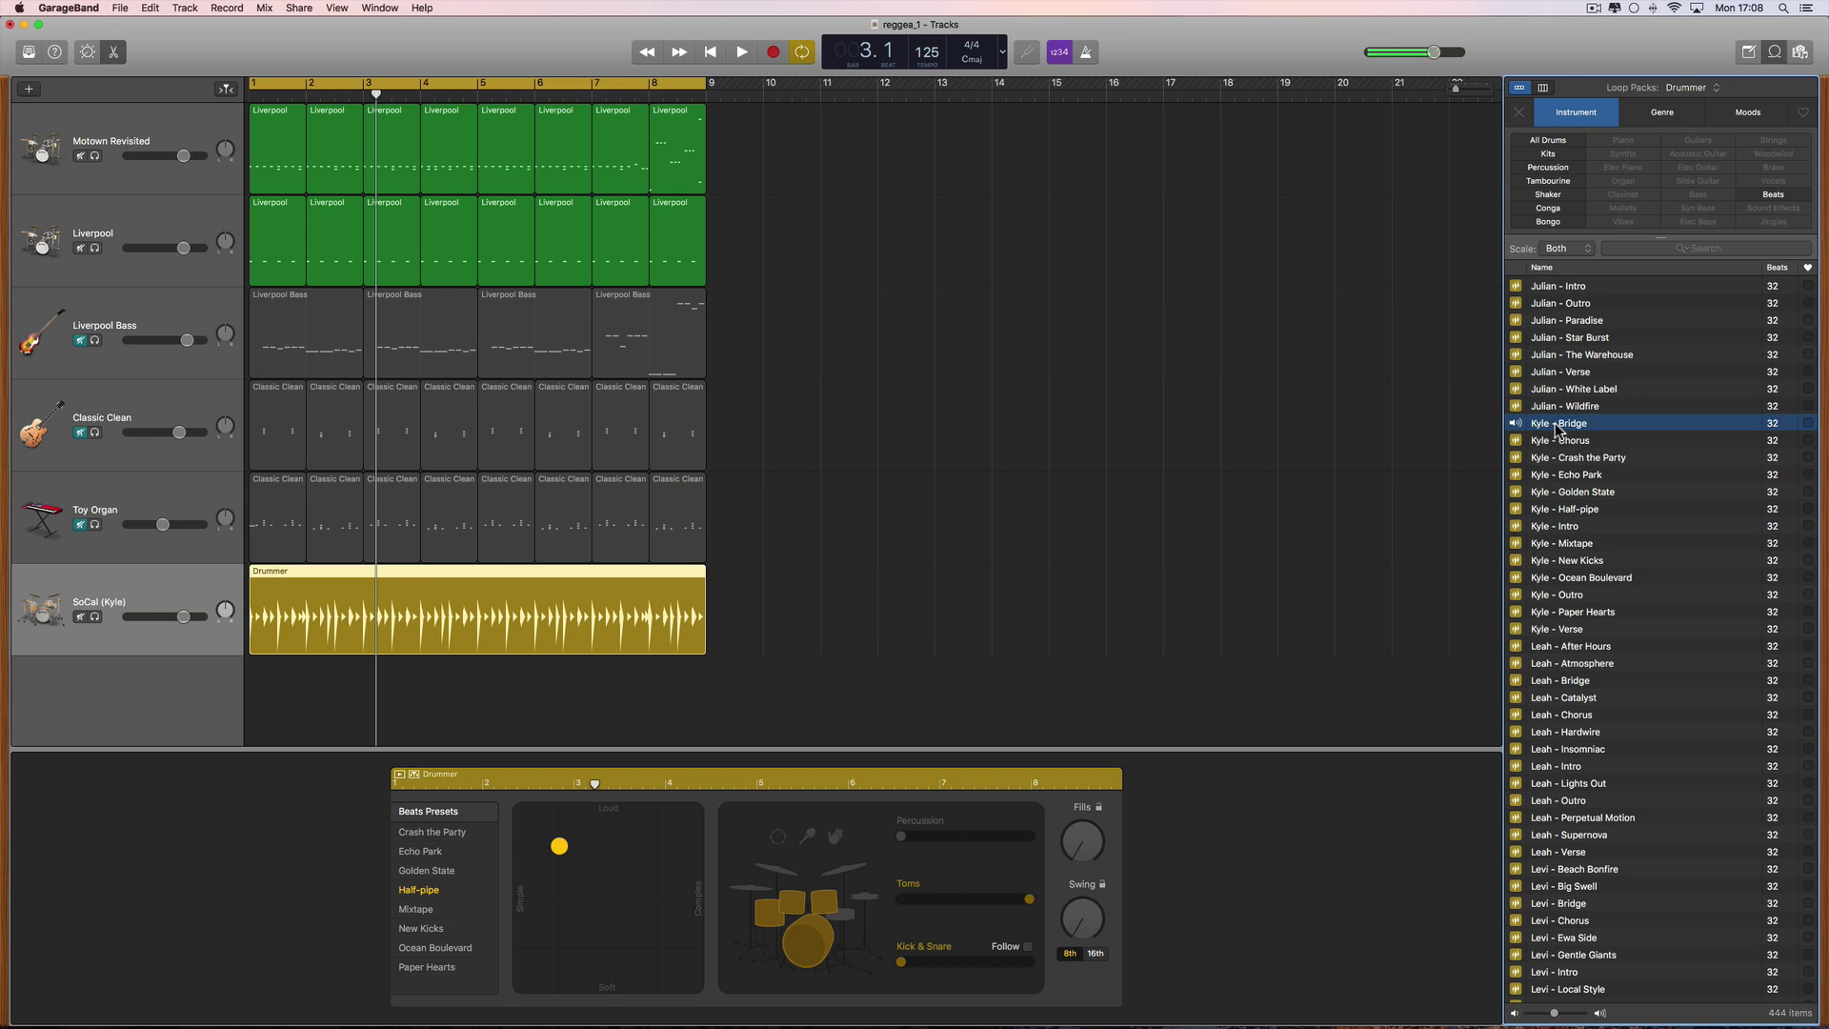
left_click(1557, 427)
left_click(460, 614)
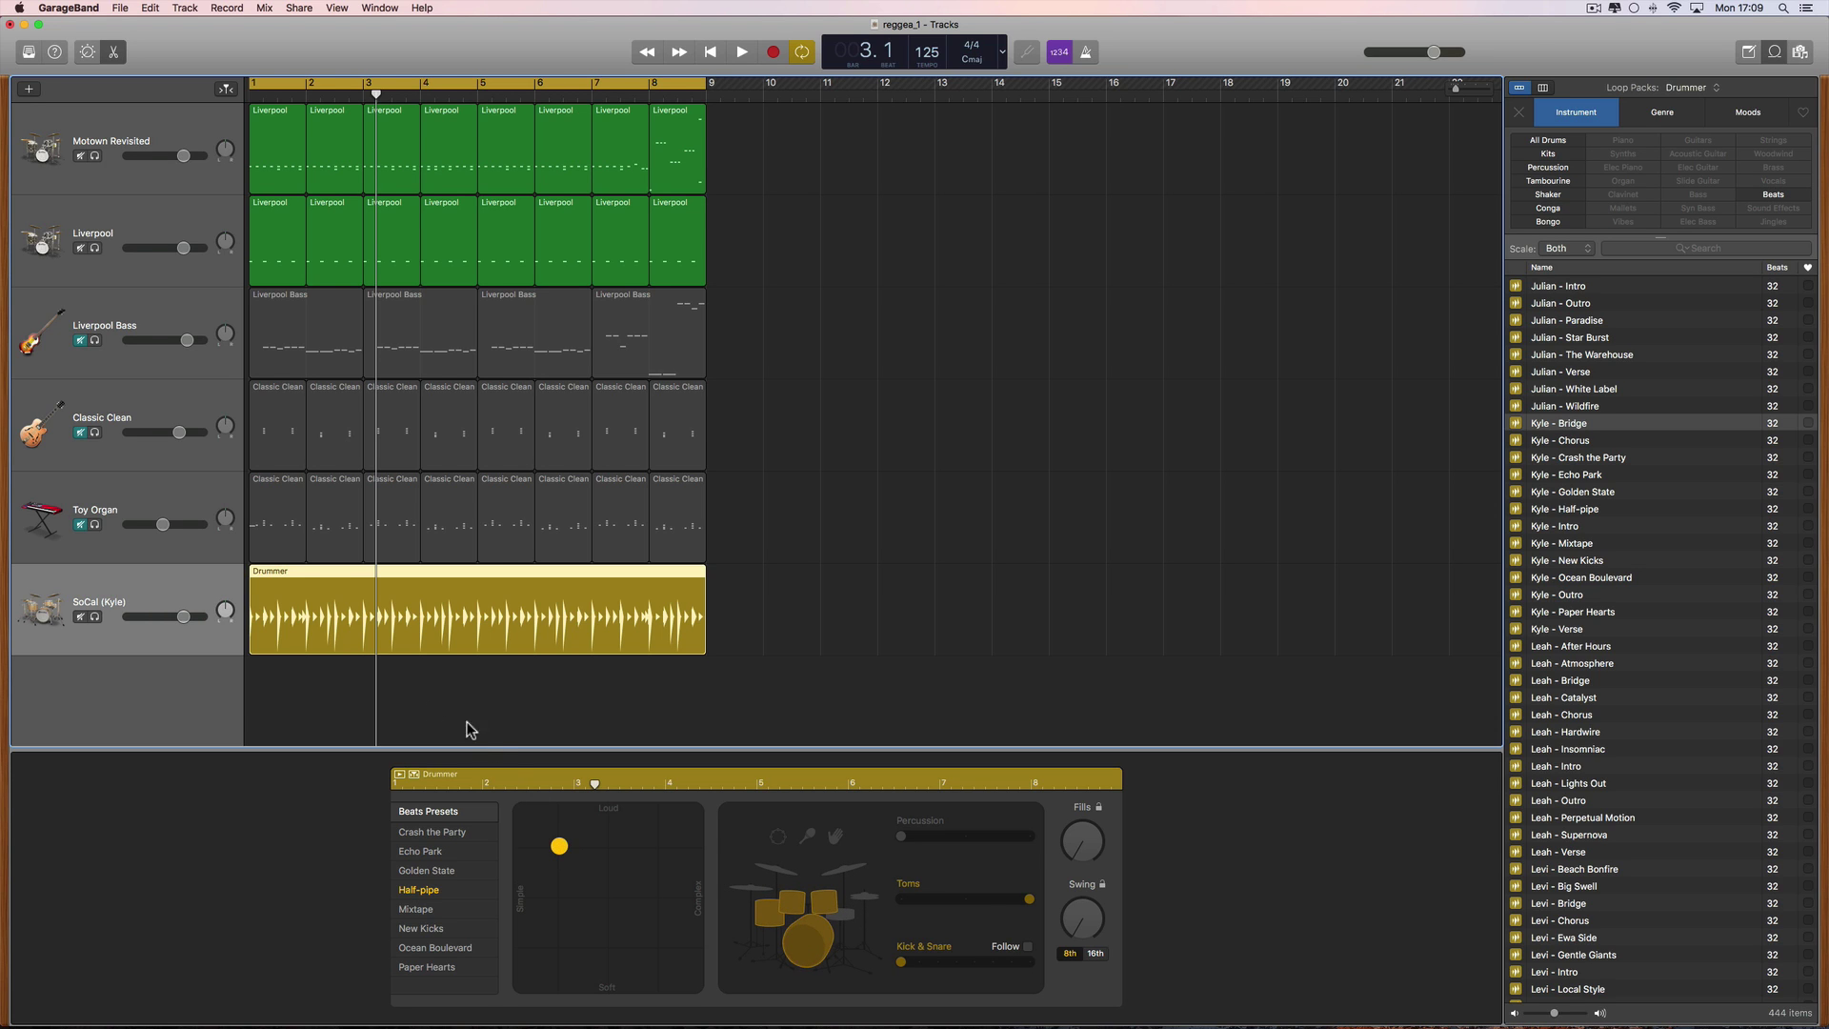
Mute Liverpool and Motown Revisited and play the arrangement from bar 1.
left_click(80, 248)
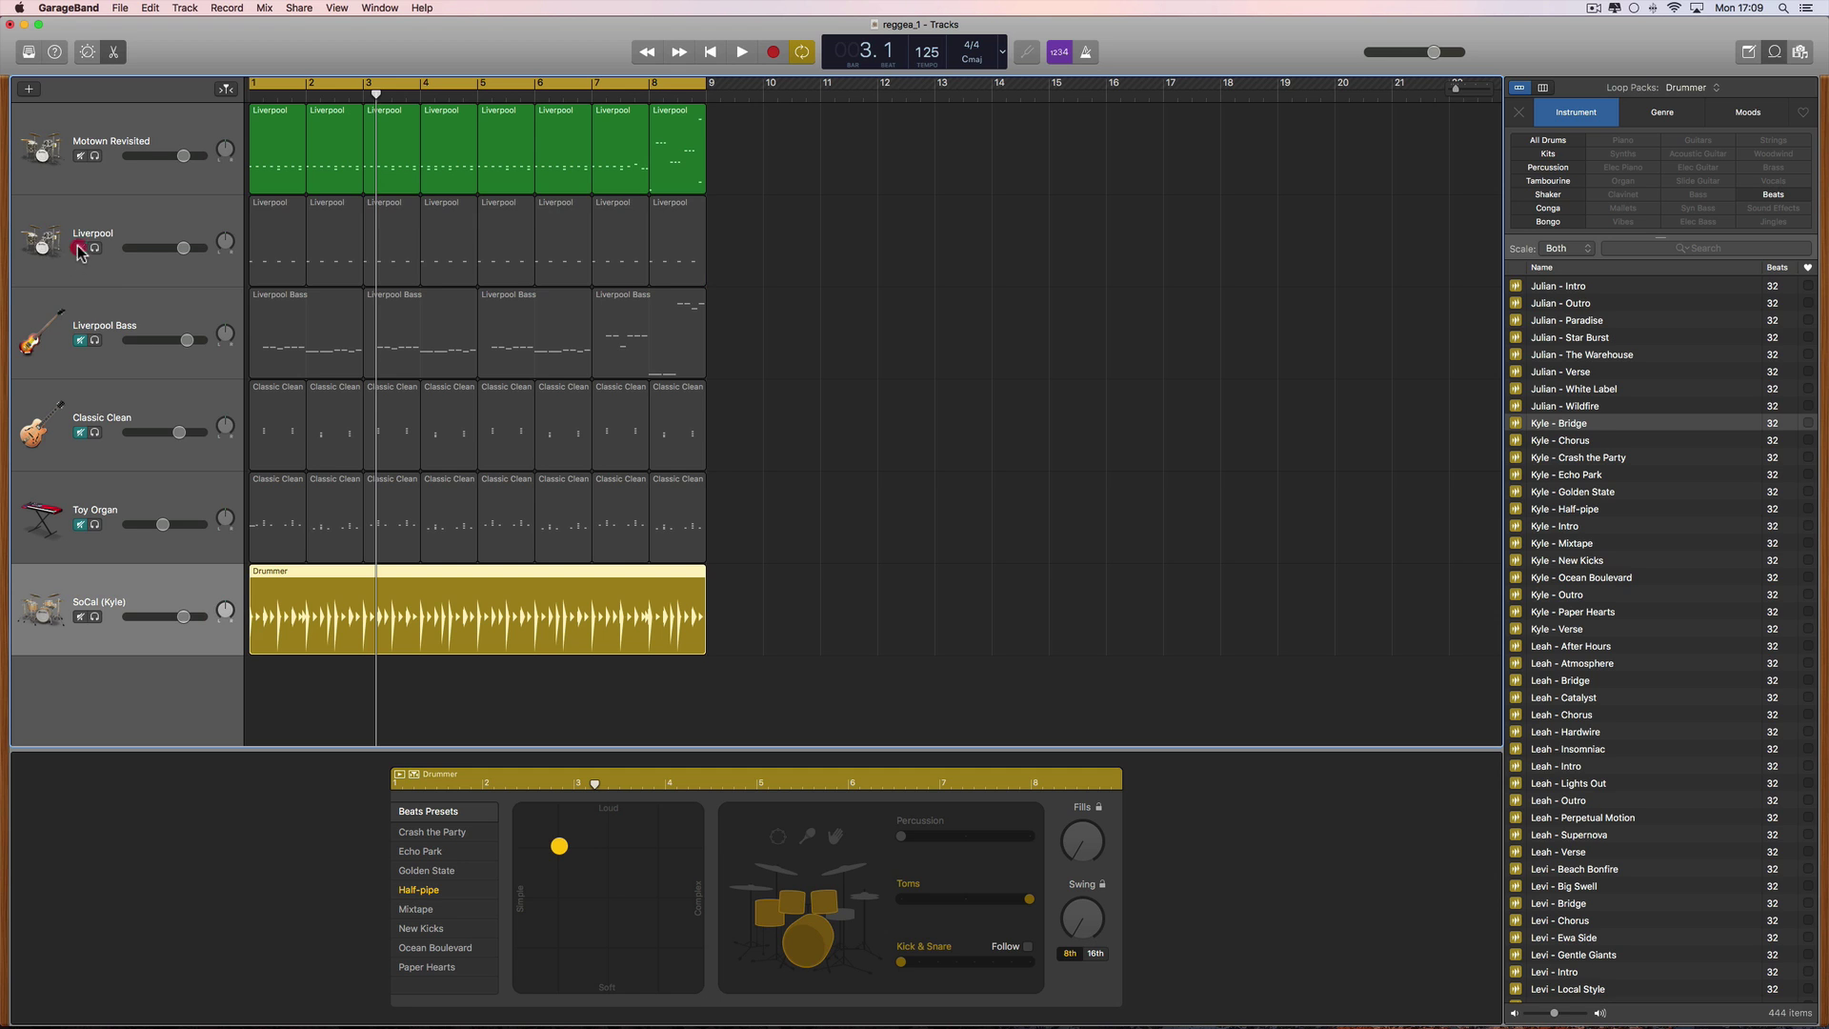
left_click(80, 156)
key("space")
Drag the Drummer region into the Loop Browser, bringing up the events-before-1 1 1 1 alert.
left_click(360, 593)
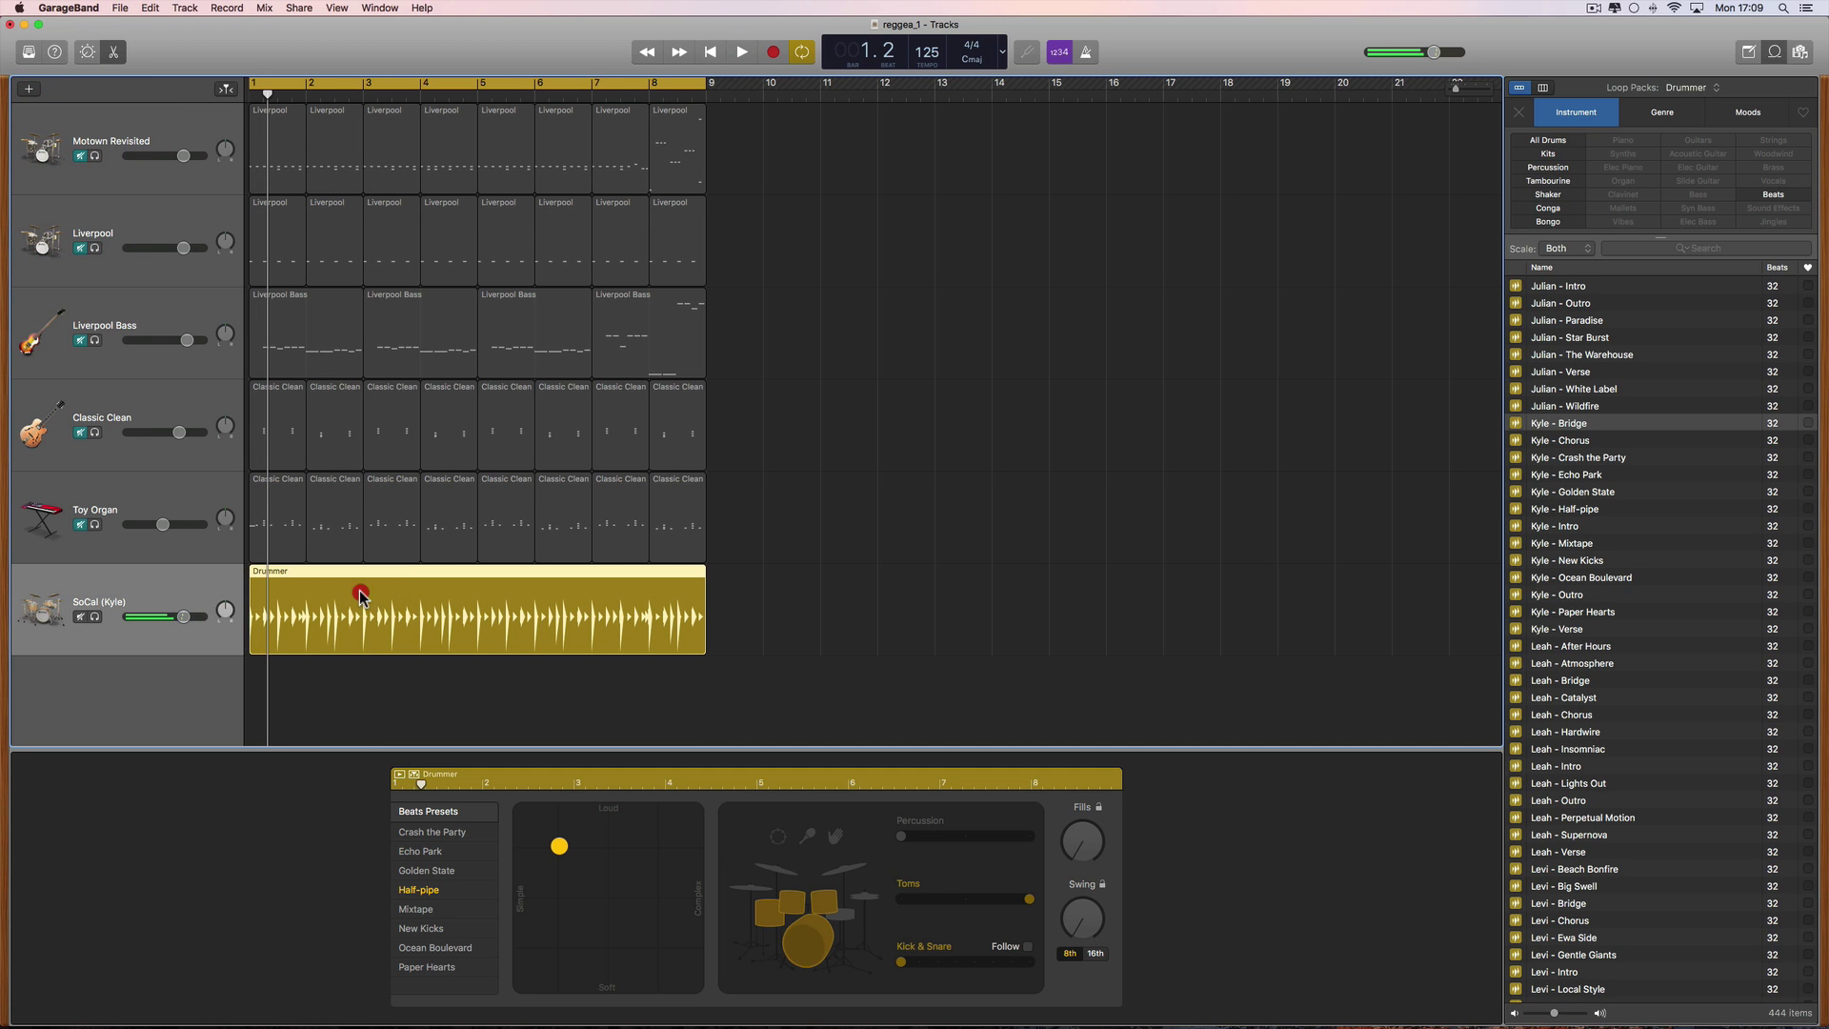
left_click_drag(361, 593, 1608, 460)
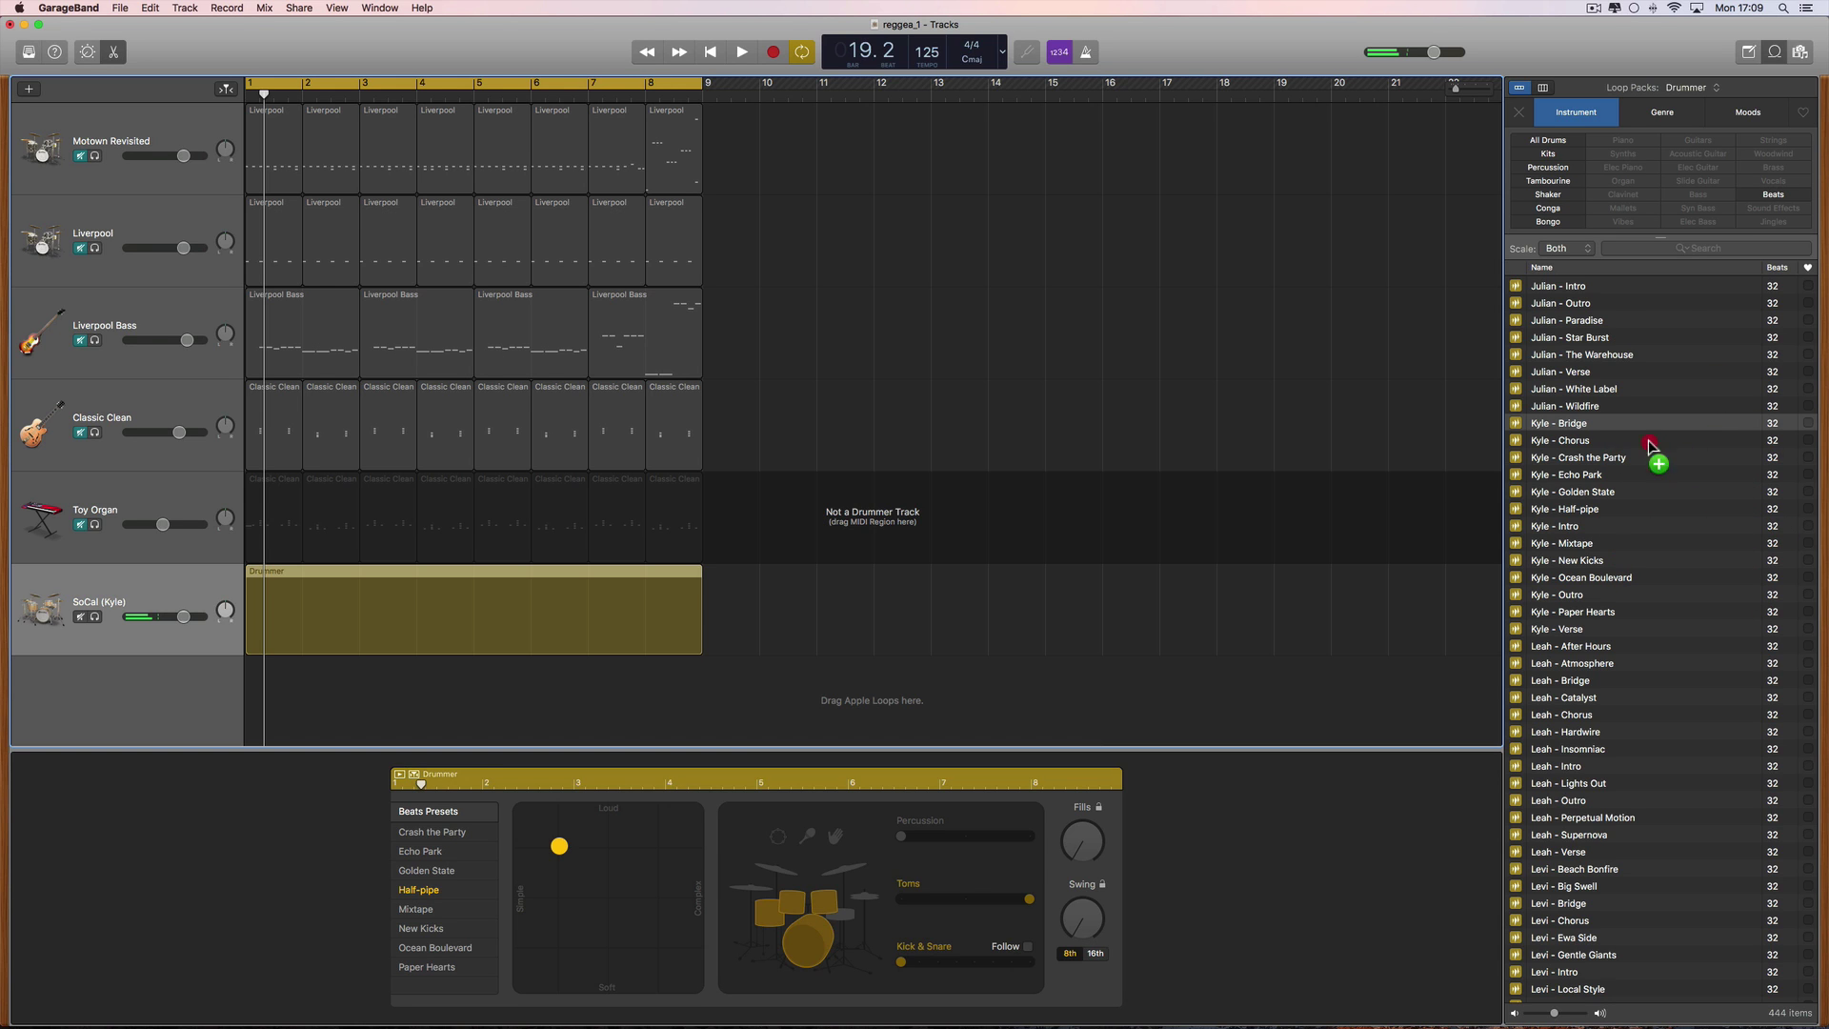
left_click_drag(1651, 444, 1690, 548)
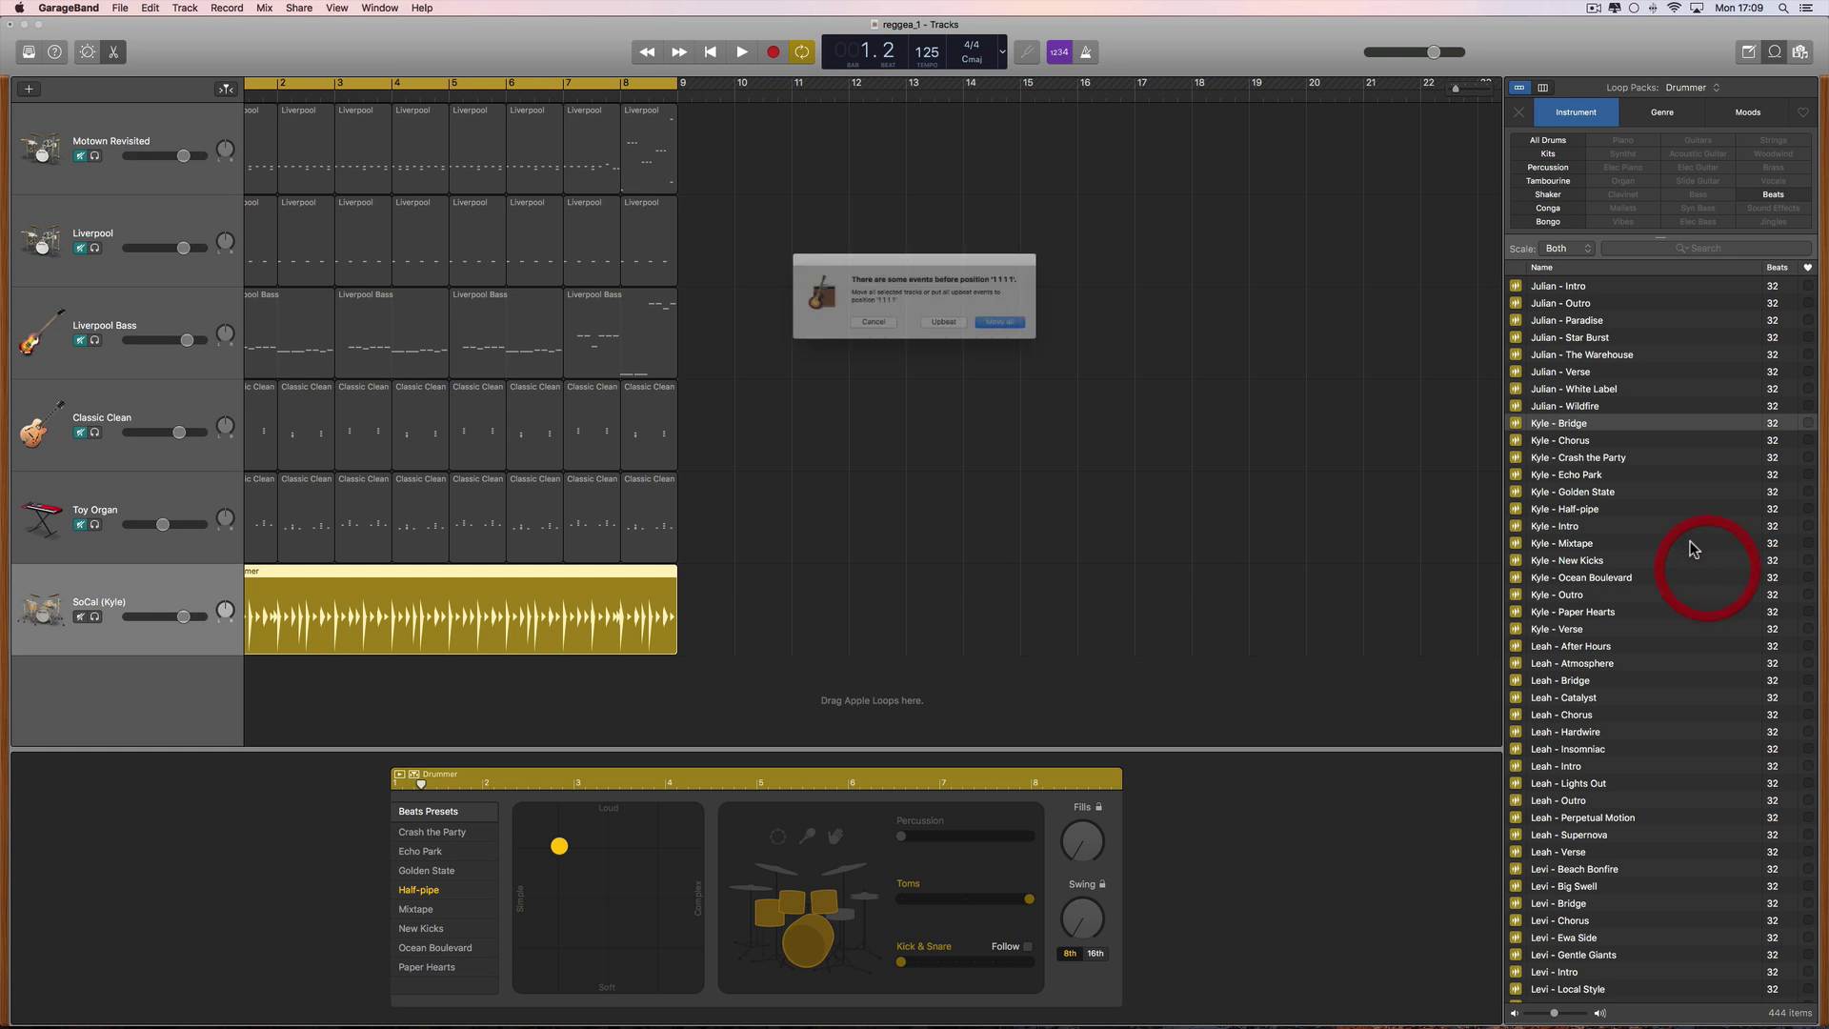
left_click_drag(917, 260, 908, 281)
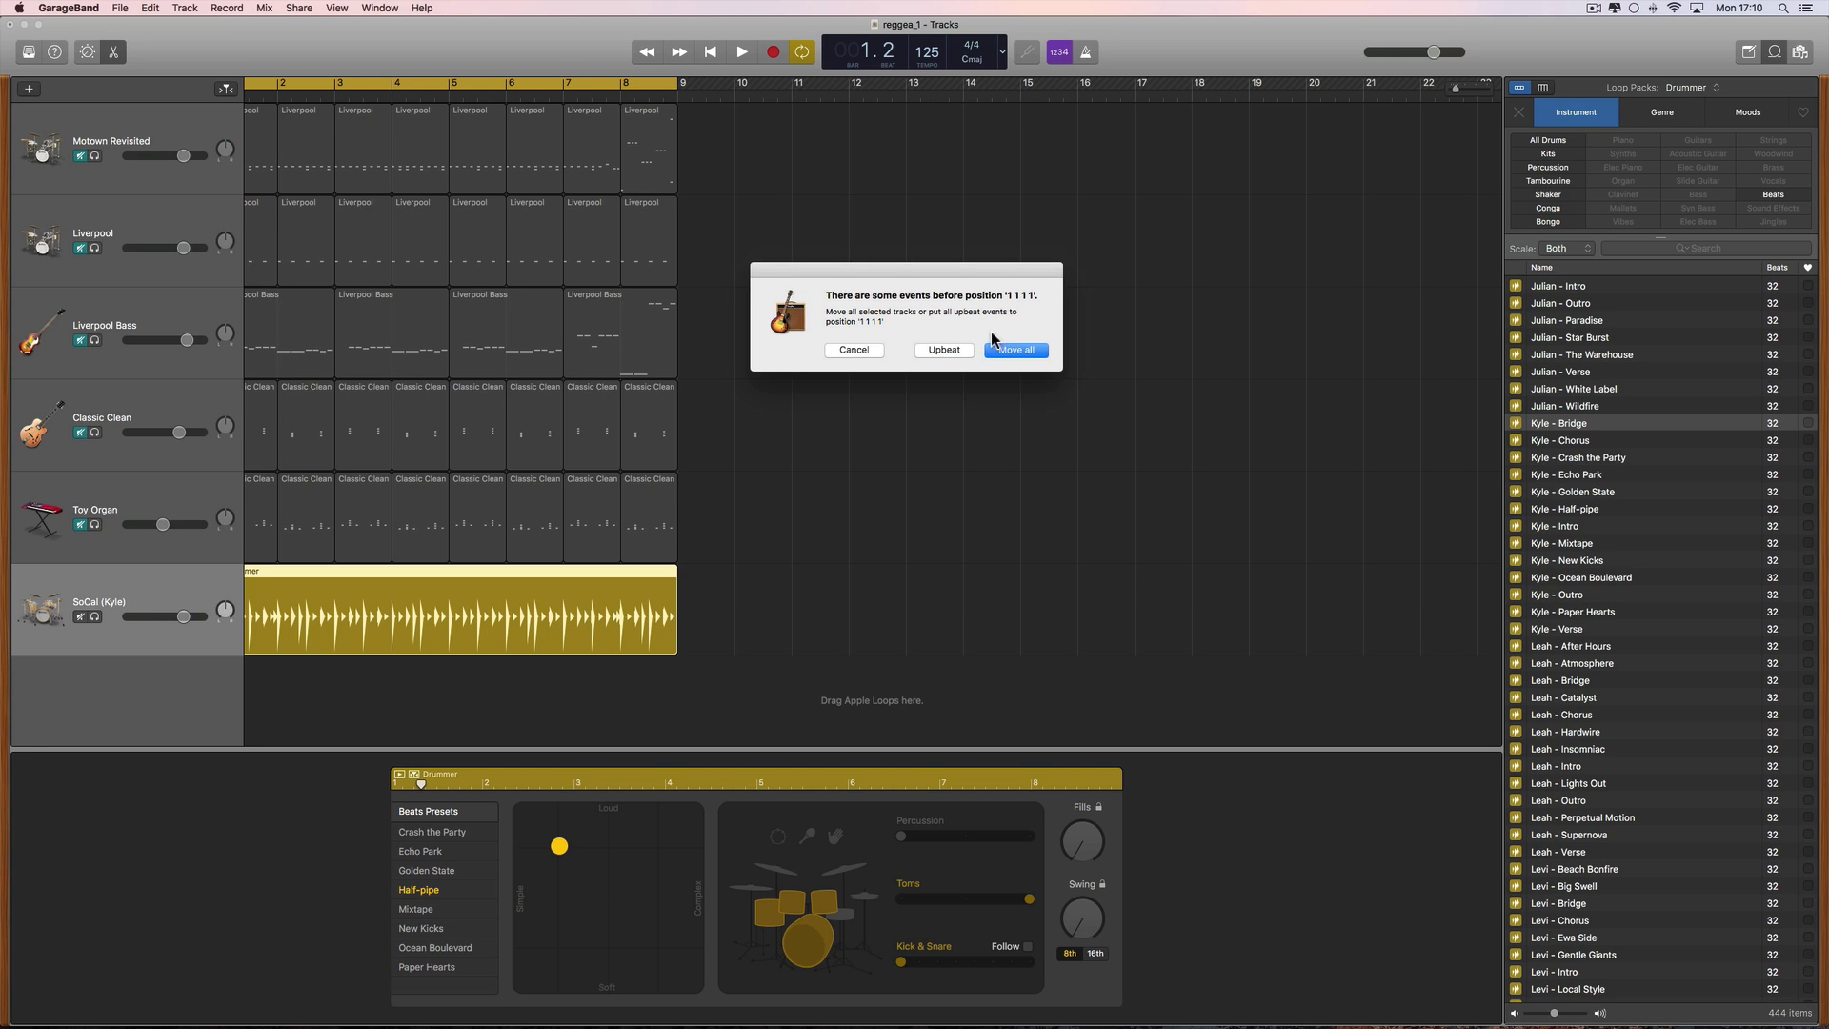
Keep the early events as an upbeat and create the Apple Loop my_kyle_pattern_2.
left_click(945, 350)
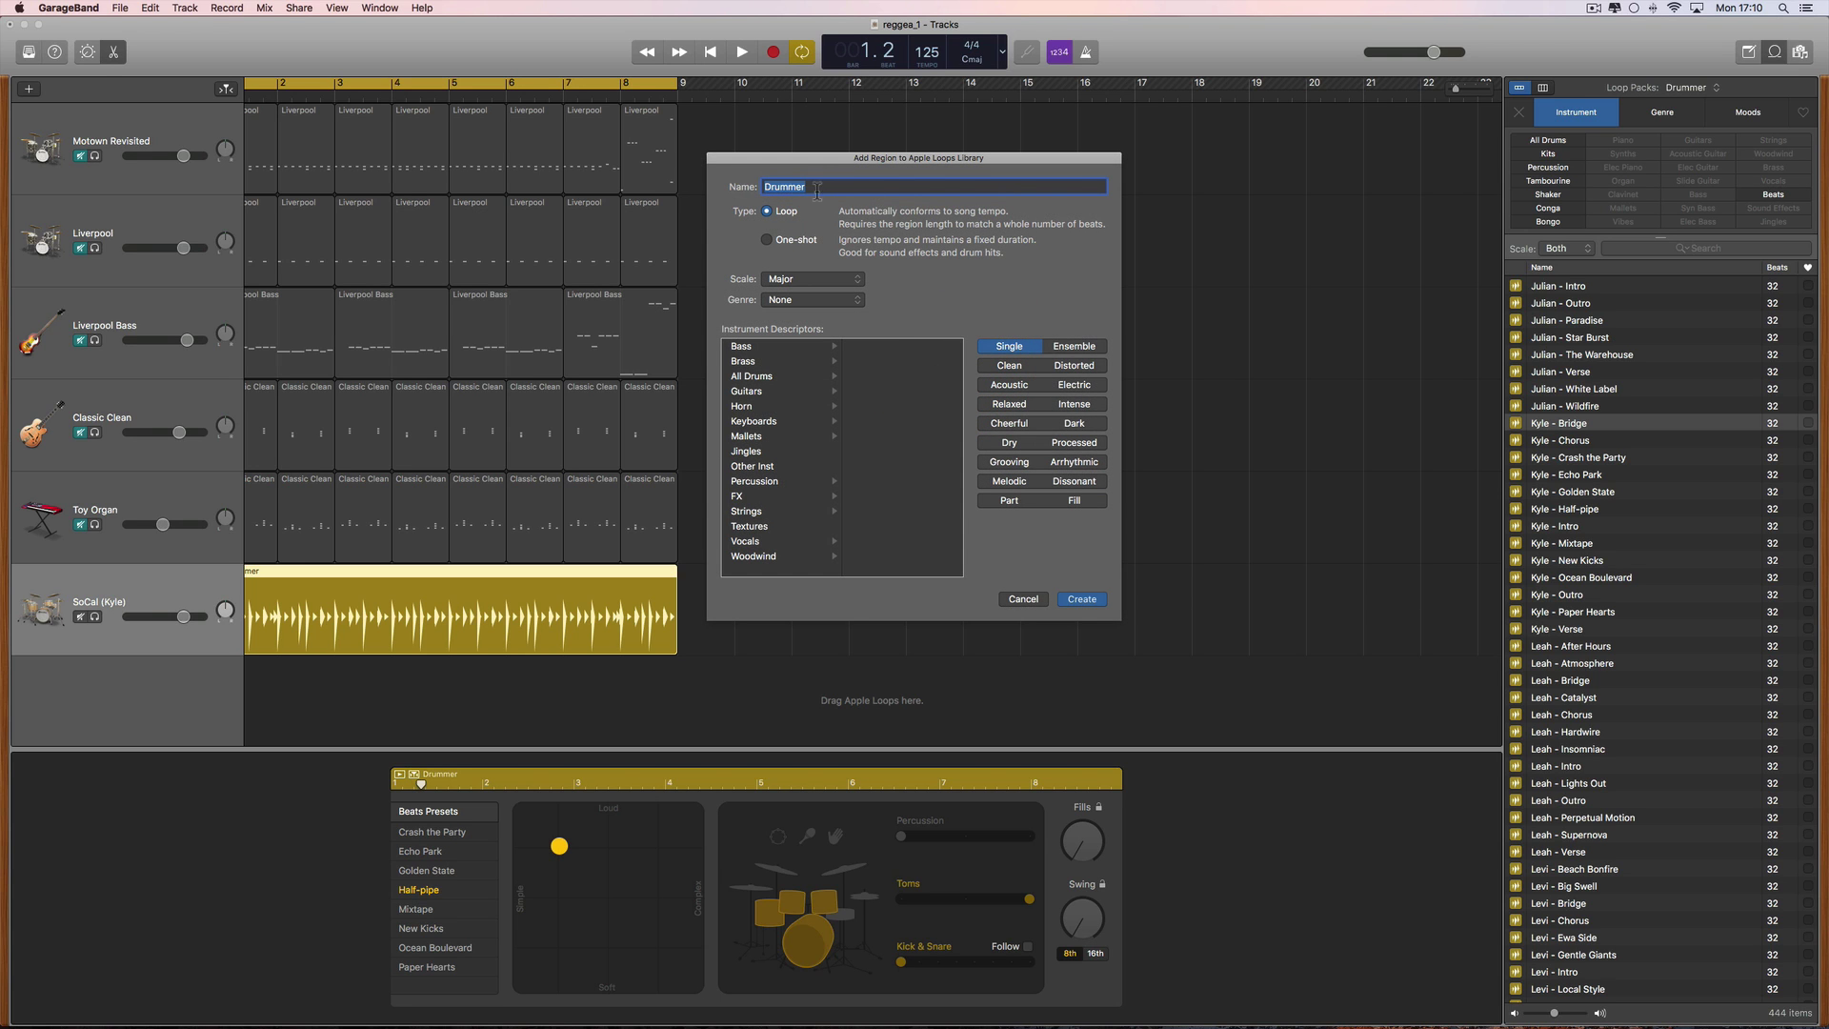
type("my_kyle_pattern_2")
left_click(1077, 596)
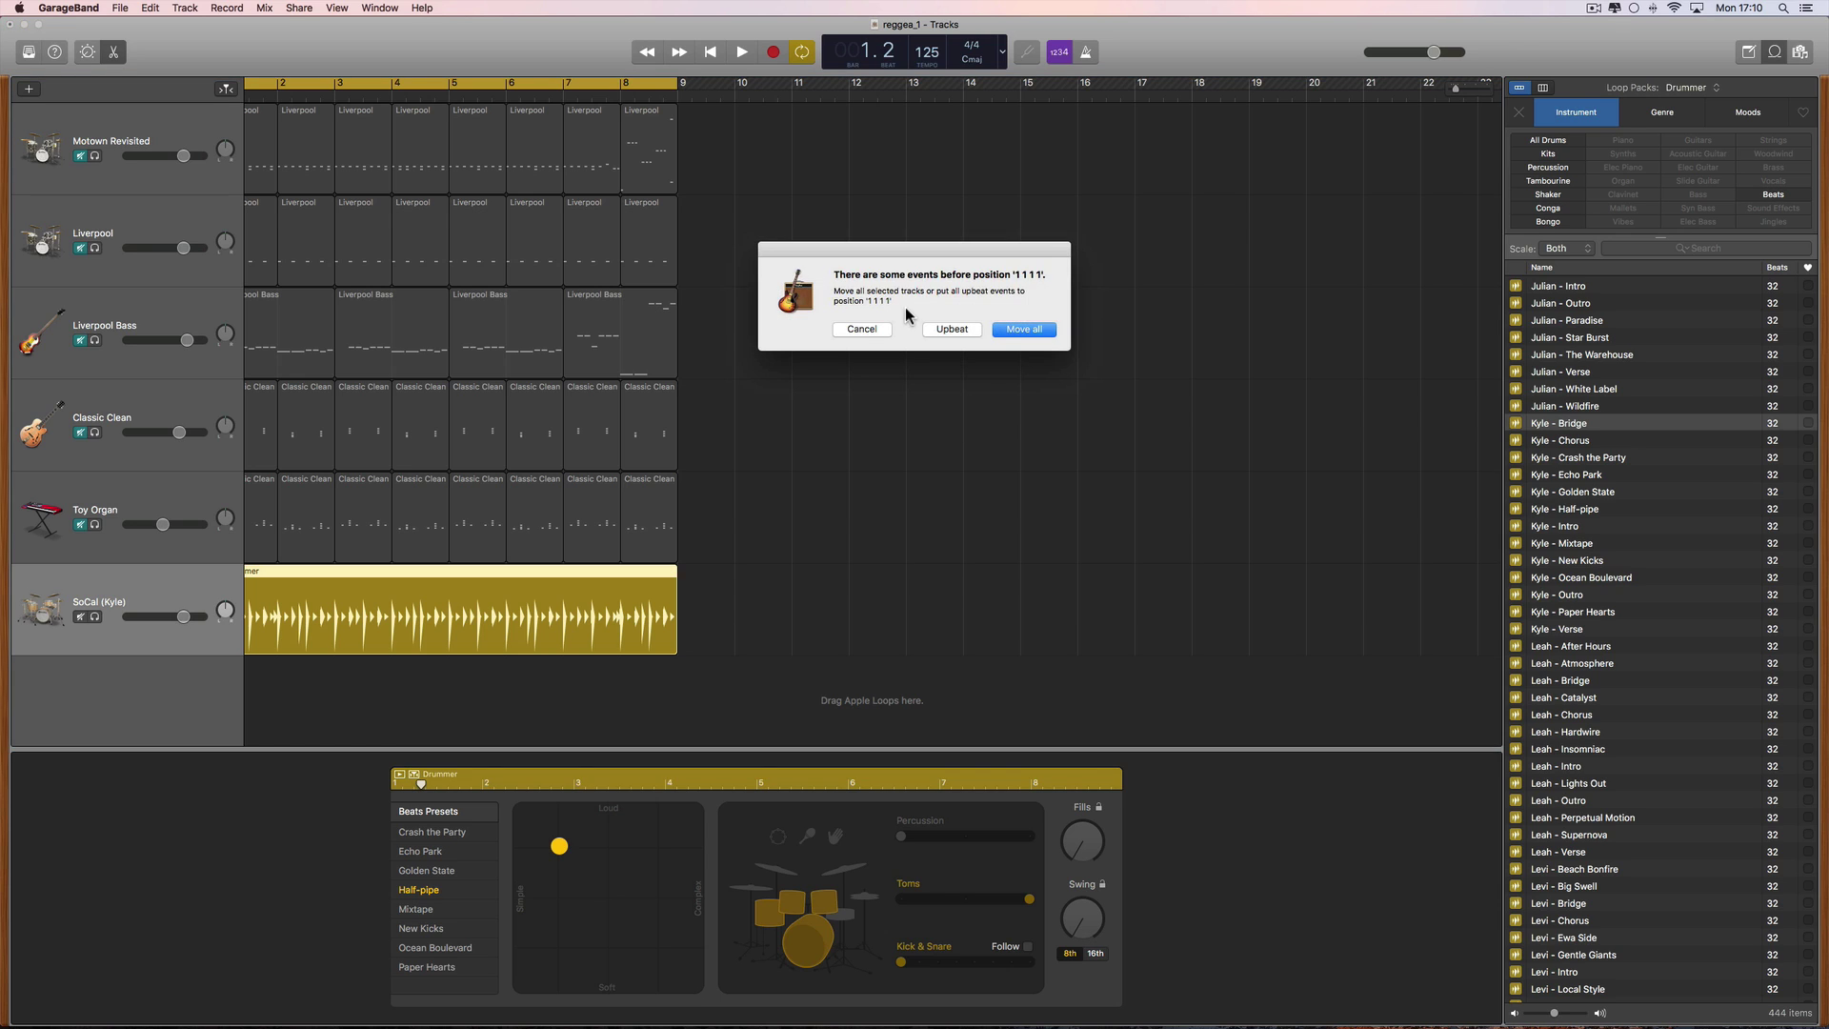
left_click(952, 329)
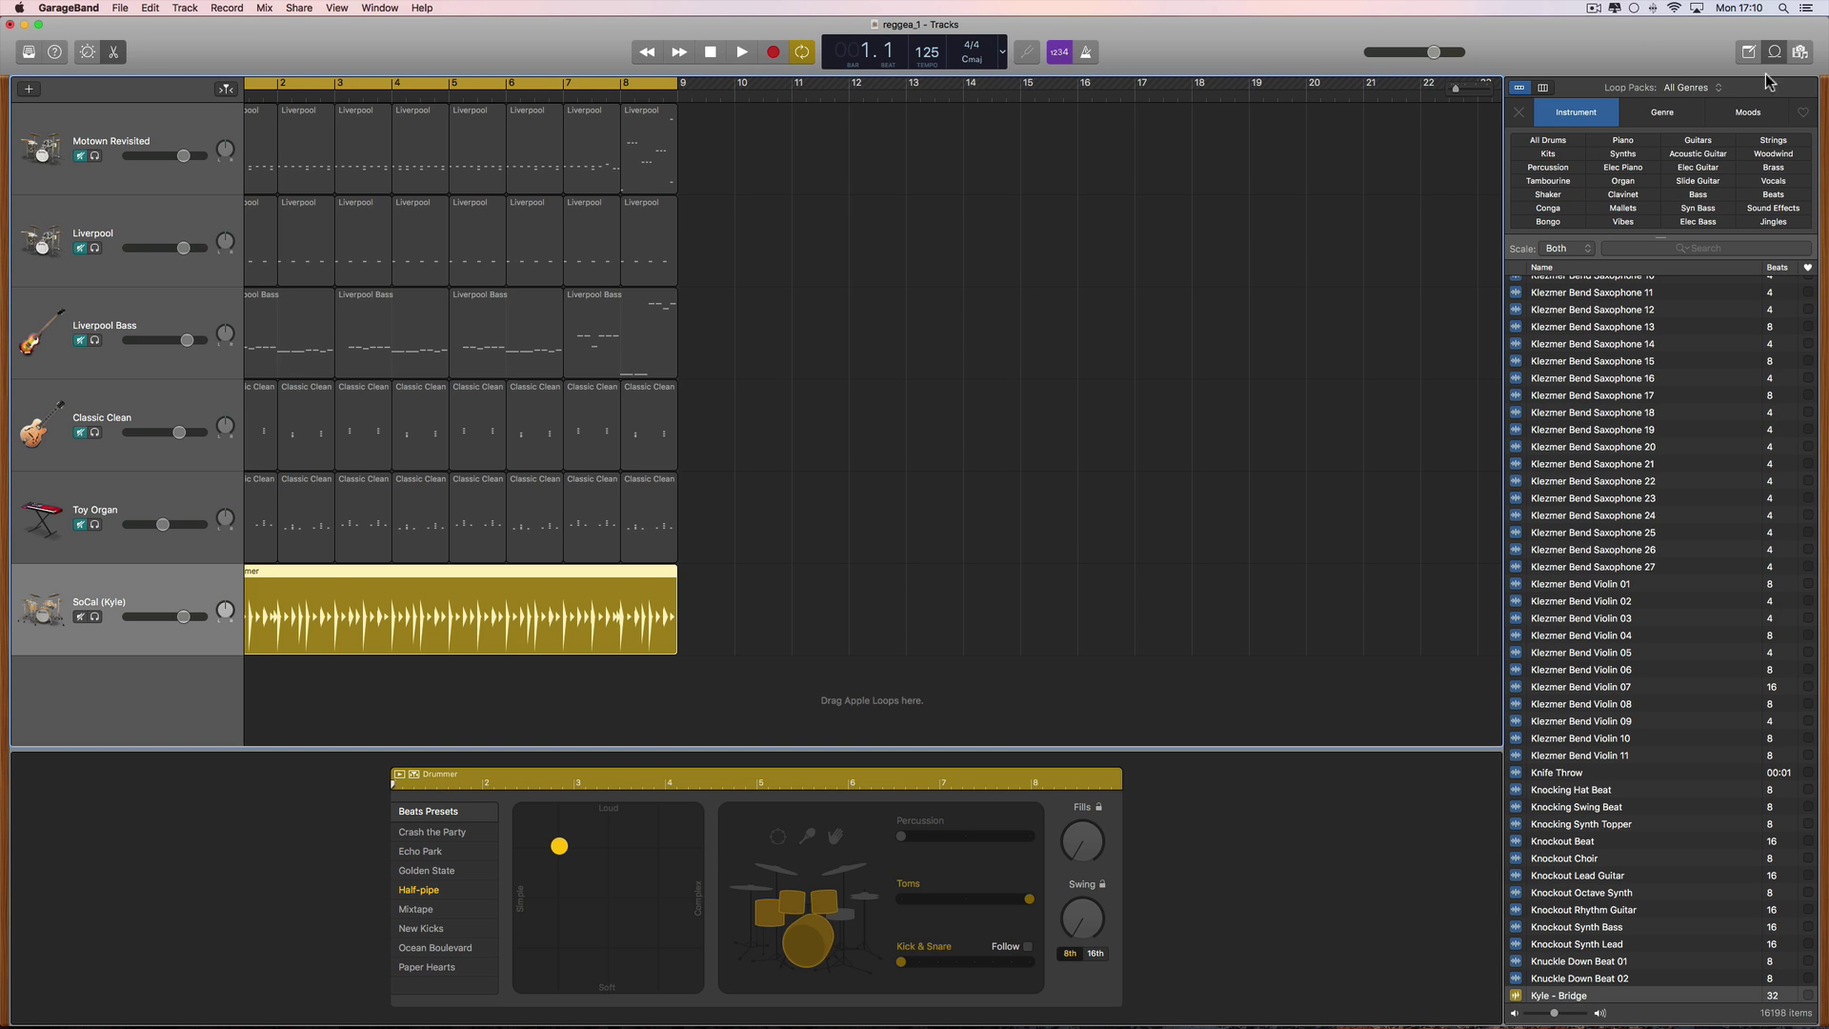
Filter the Loop Browser to My Loops and preview my_kyle_pattern_2.
left_click(1716, 89)
left_click(1715, 110)
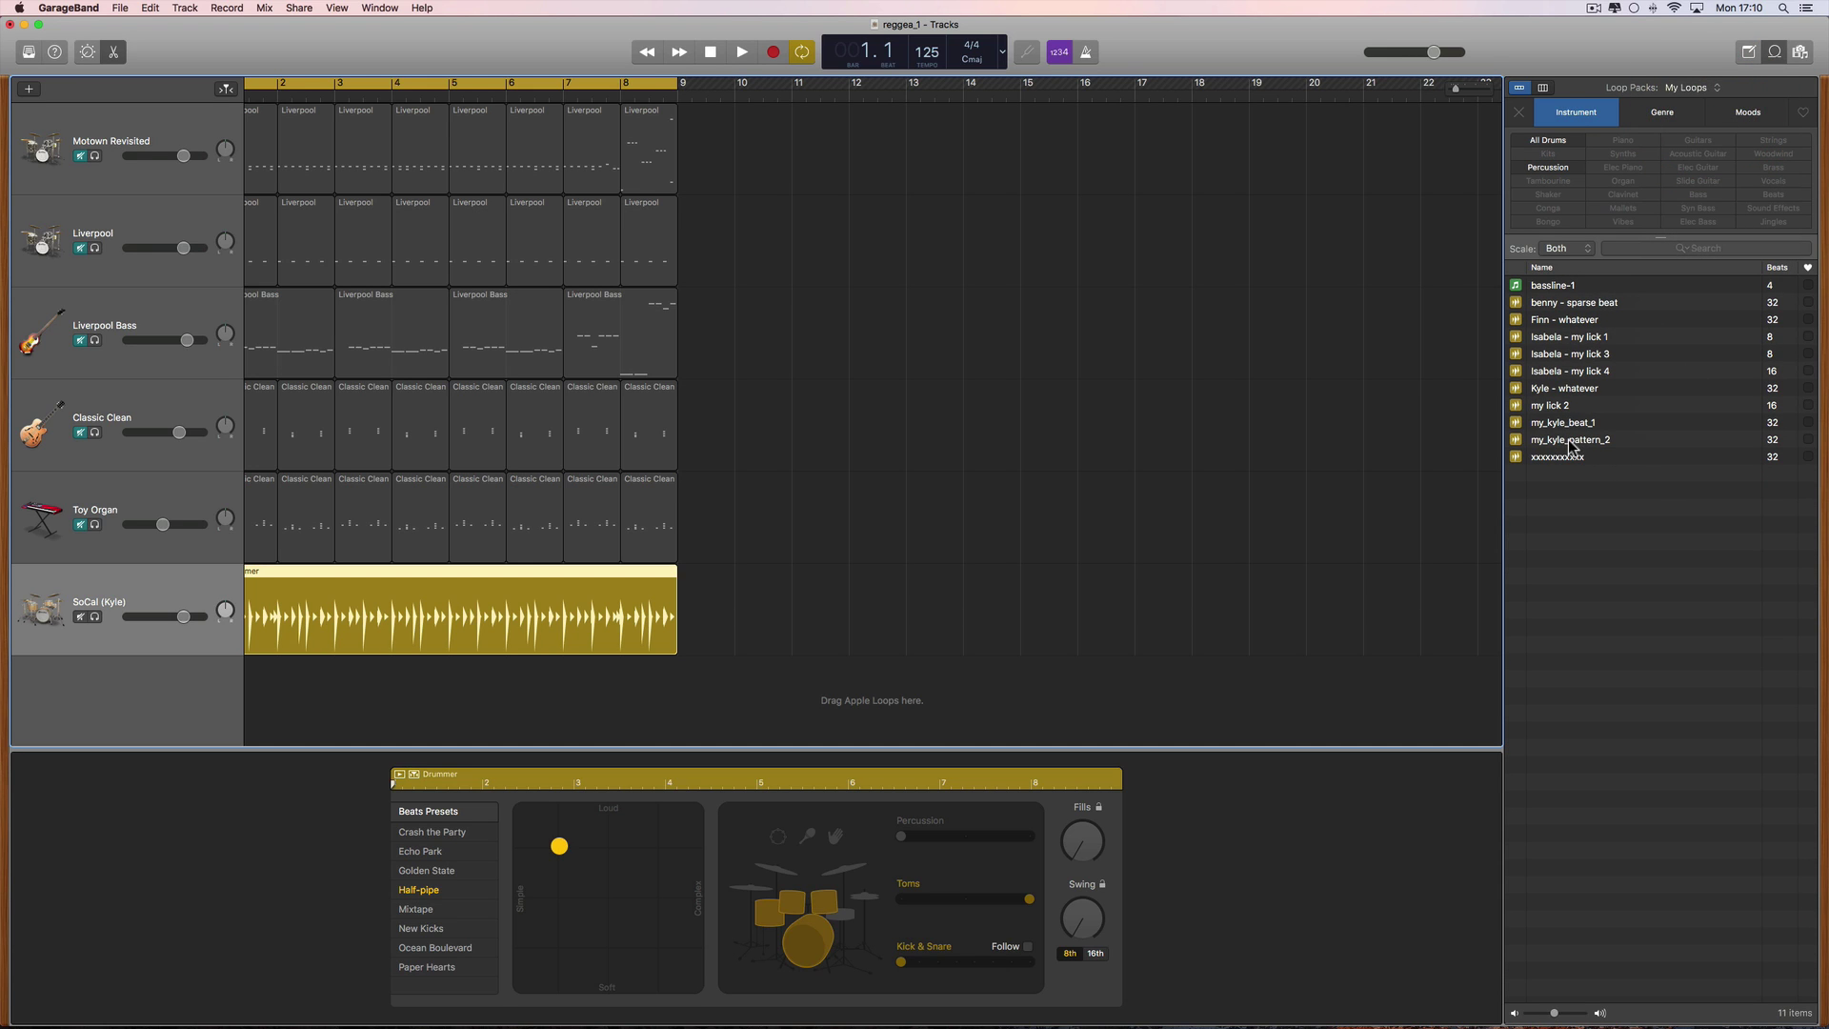
left_click(1516, 442)
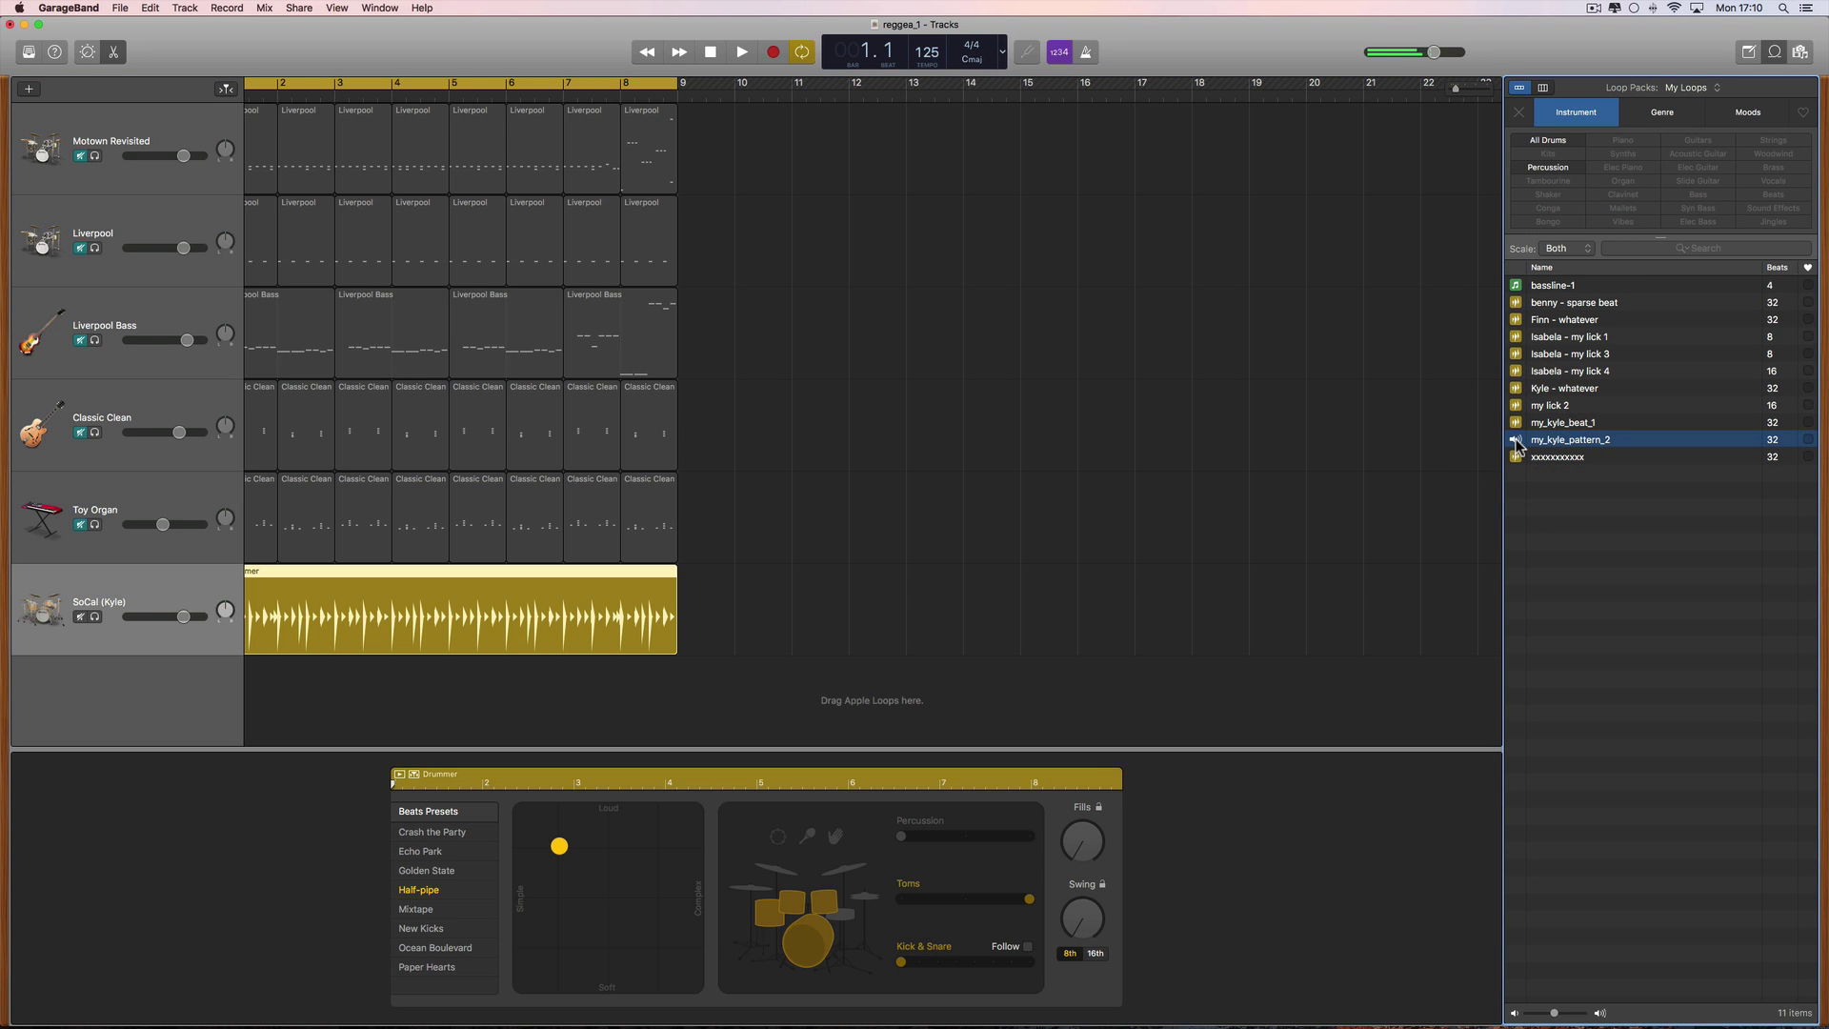
left_click(1518, 443)
Unmute Motown Revisited and Liverpool and place my_kyle_pattern_2 on Motown Revisited at bar 10.
scroll(285, 167, "left", 2)
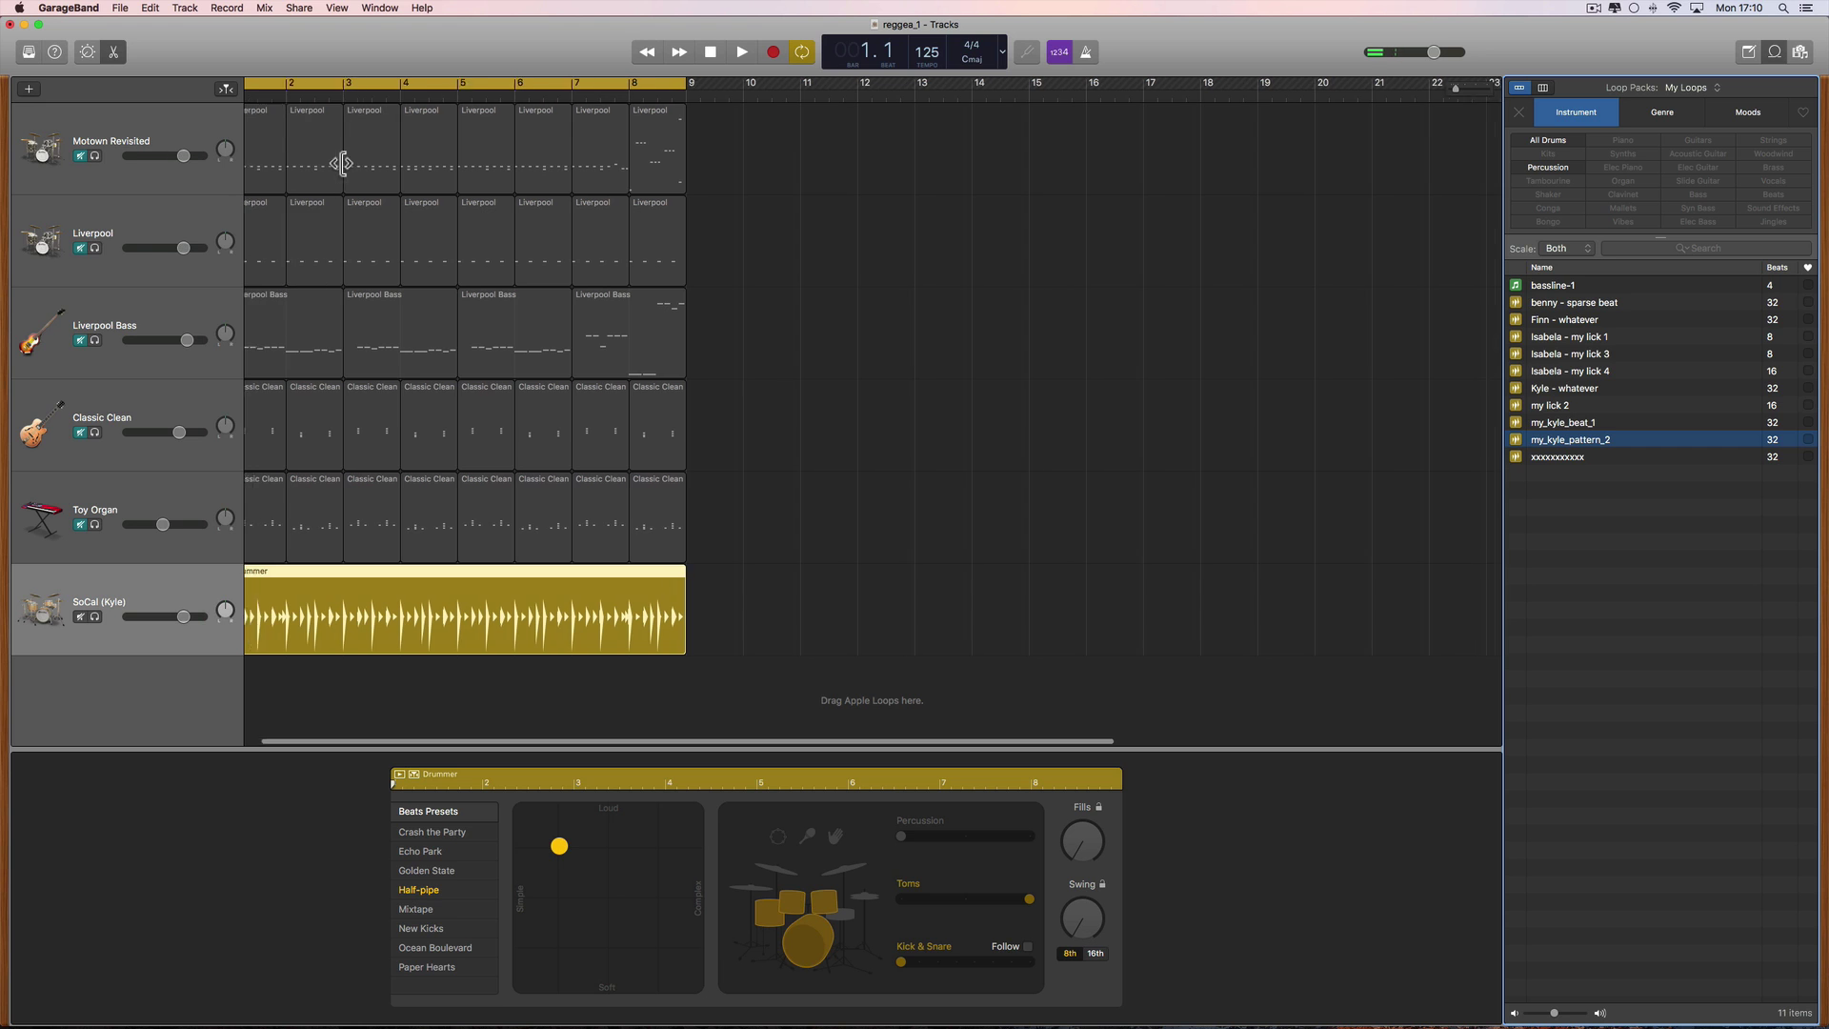
left_click(84, 158)
left_click(83, 247, "shift")
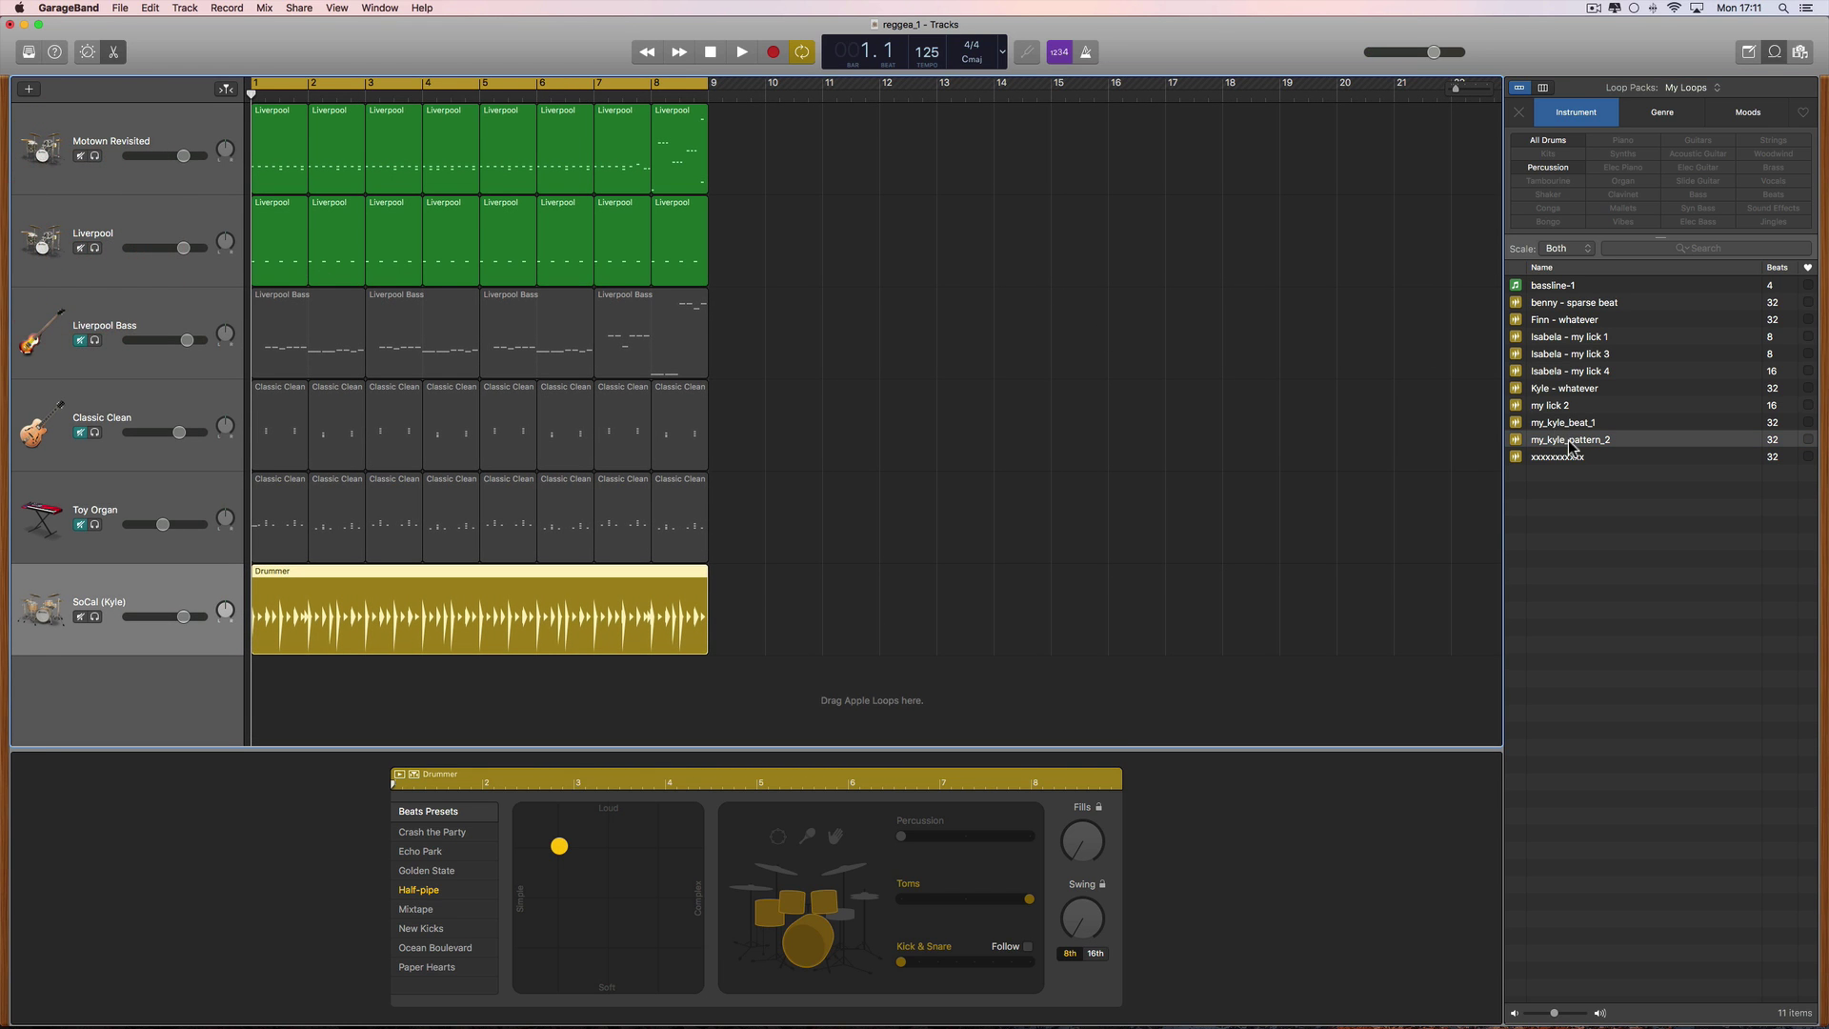
left_click_drag(1572, 439, 779, 134)
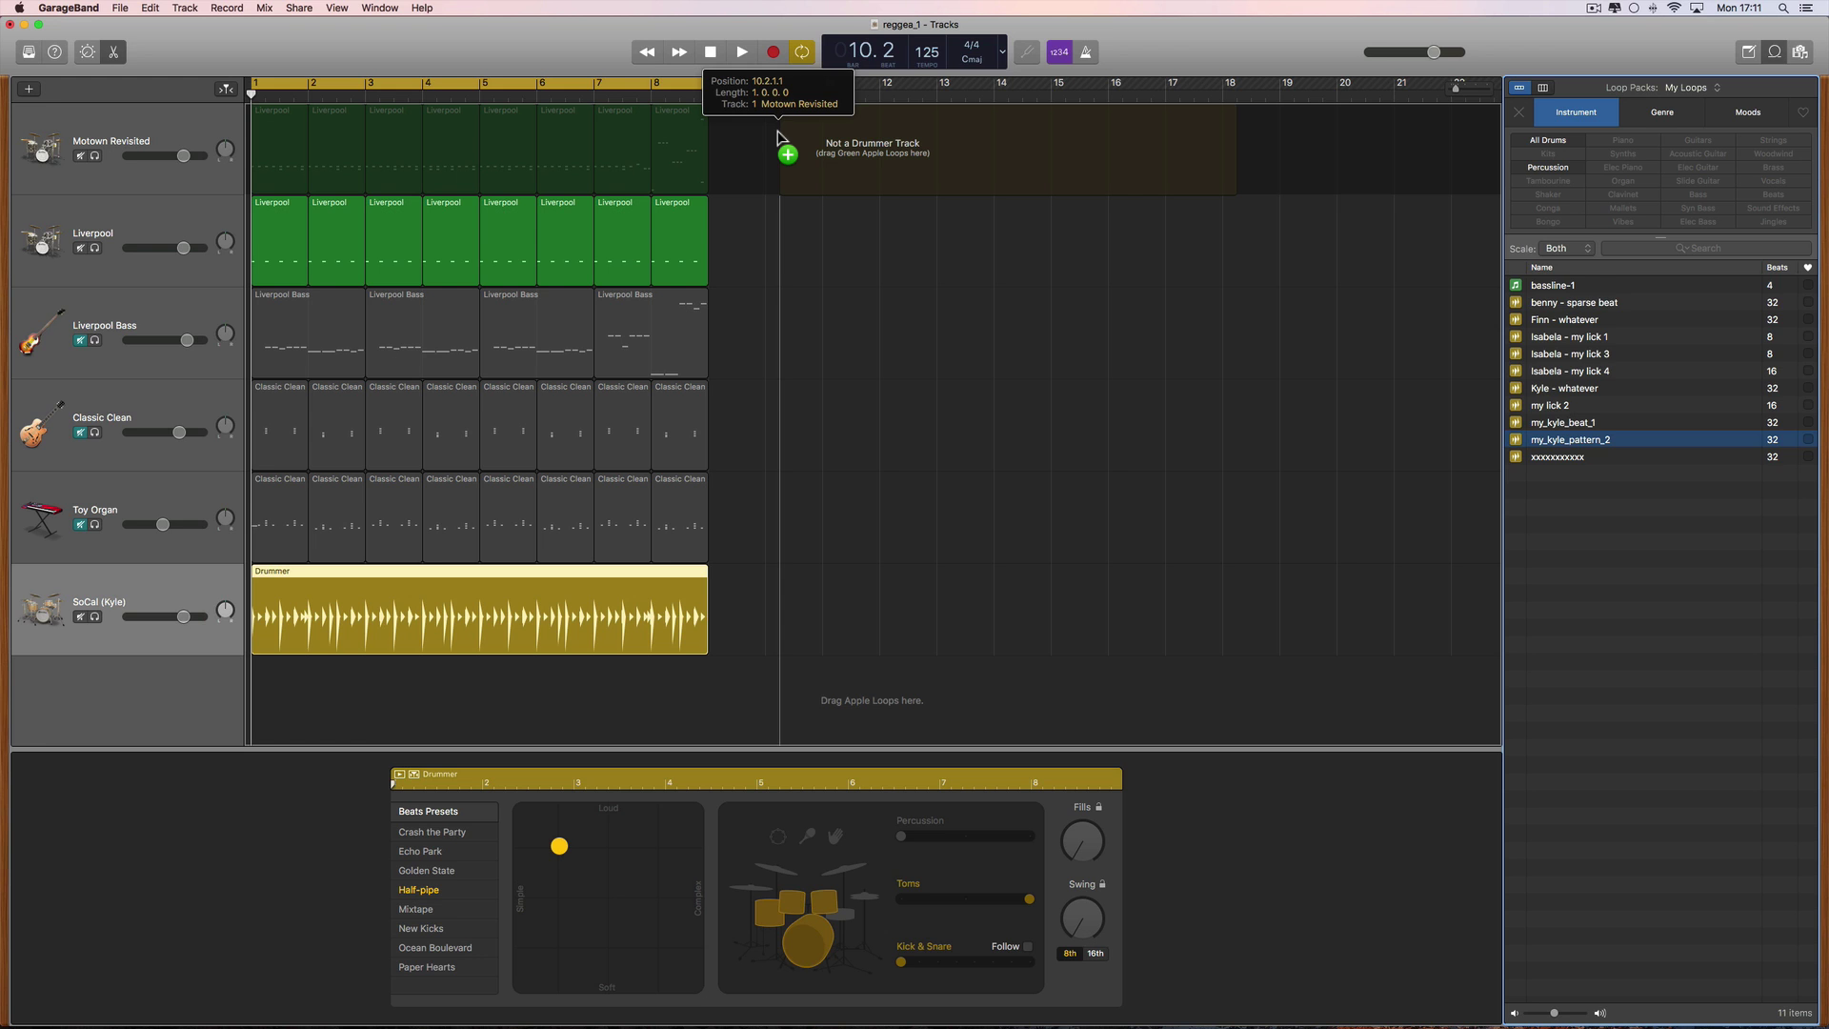
left_click_drag(777, 129, 768, 131)
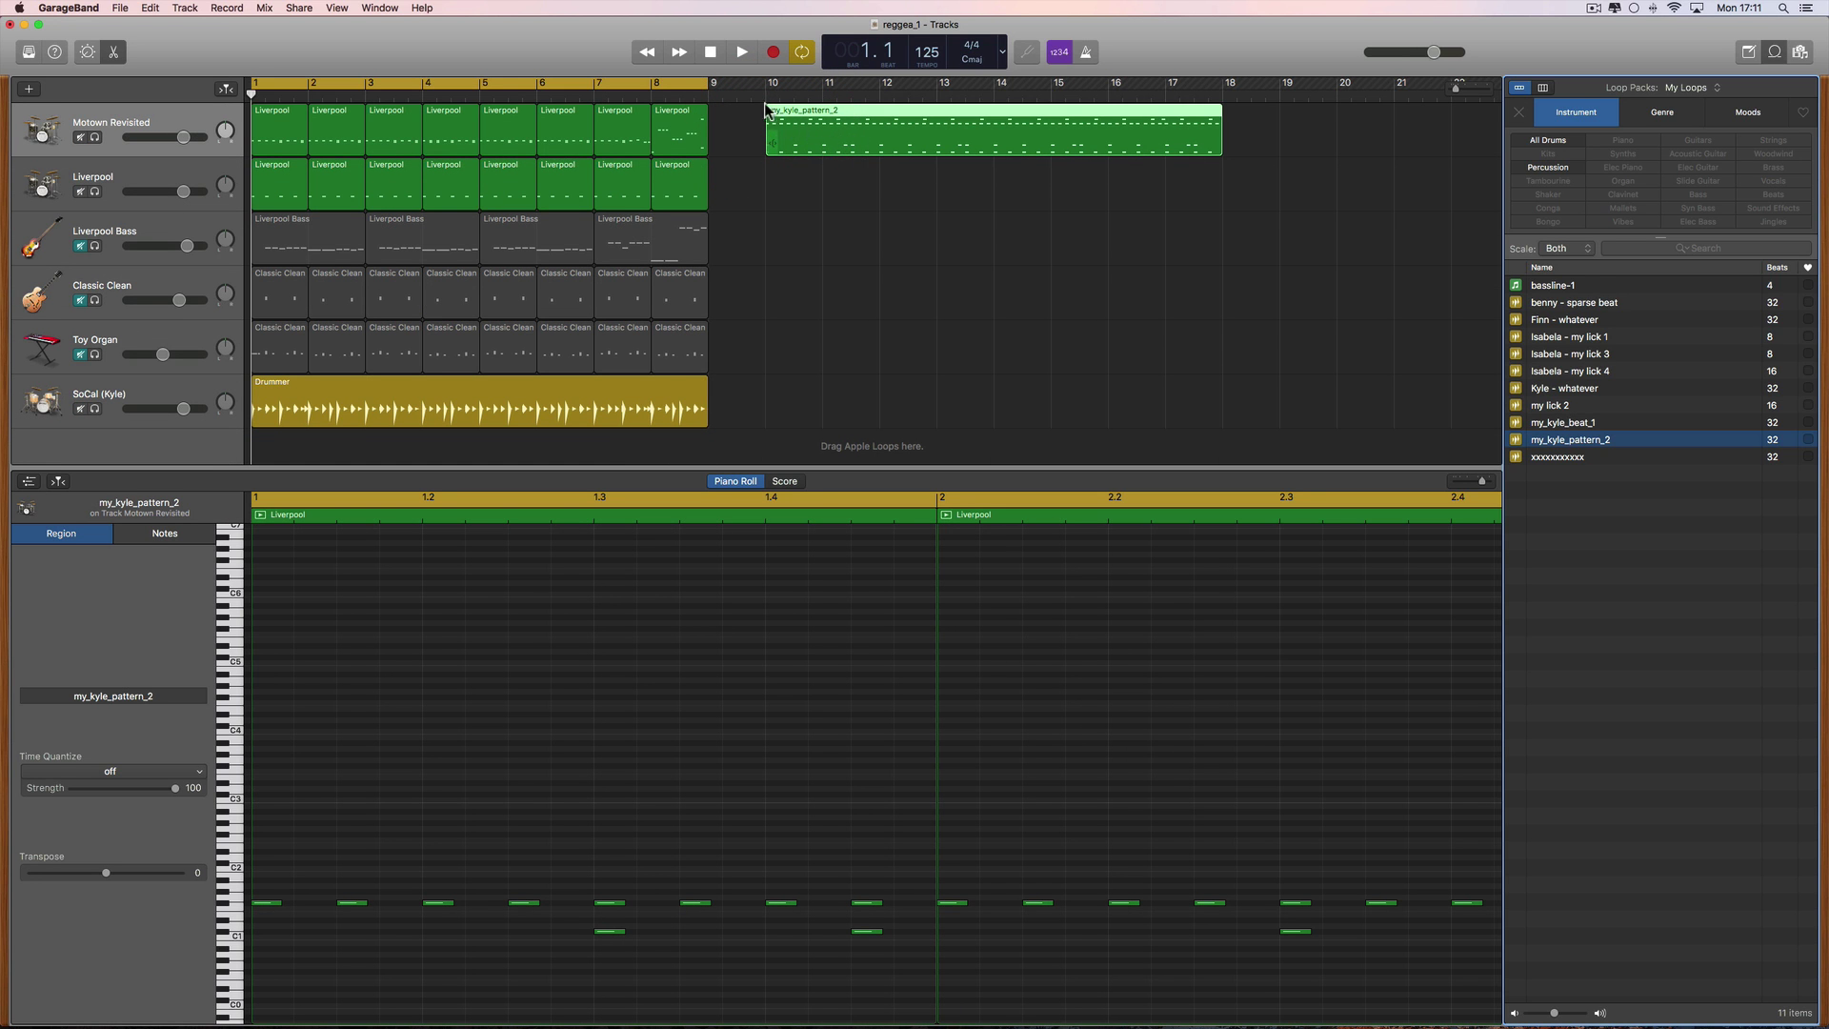
Move the my_kyle_pattern_2 region onto the SoCal (Kyle) track, play it, and reselect it.
left_click(761, 91)
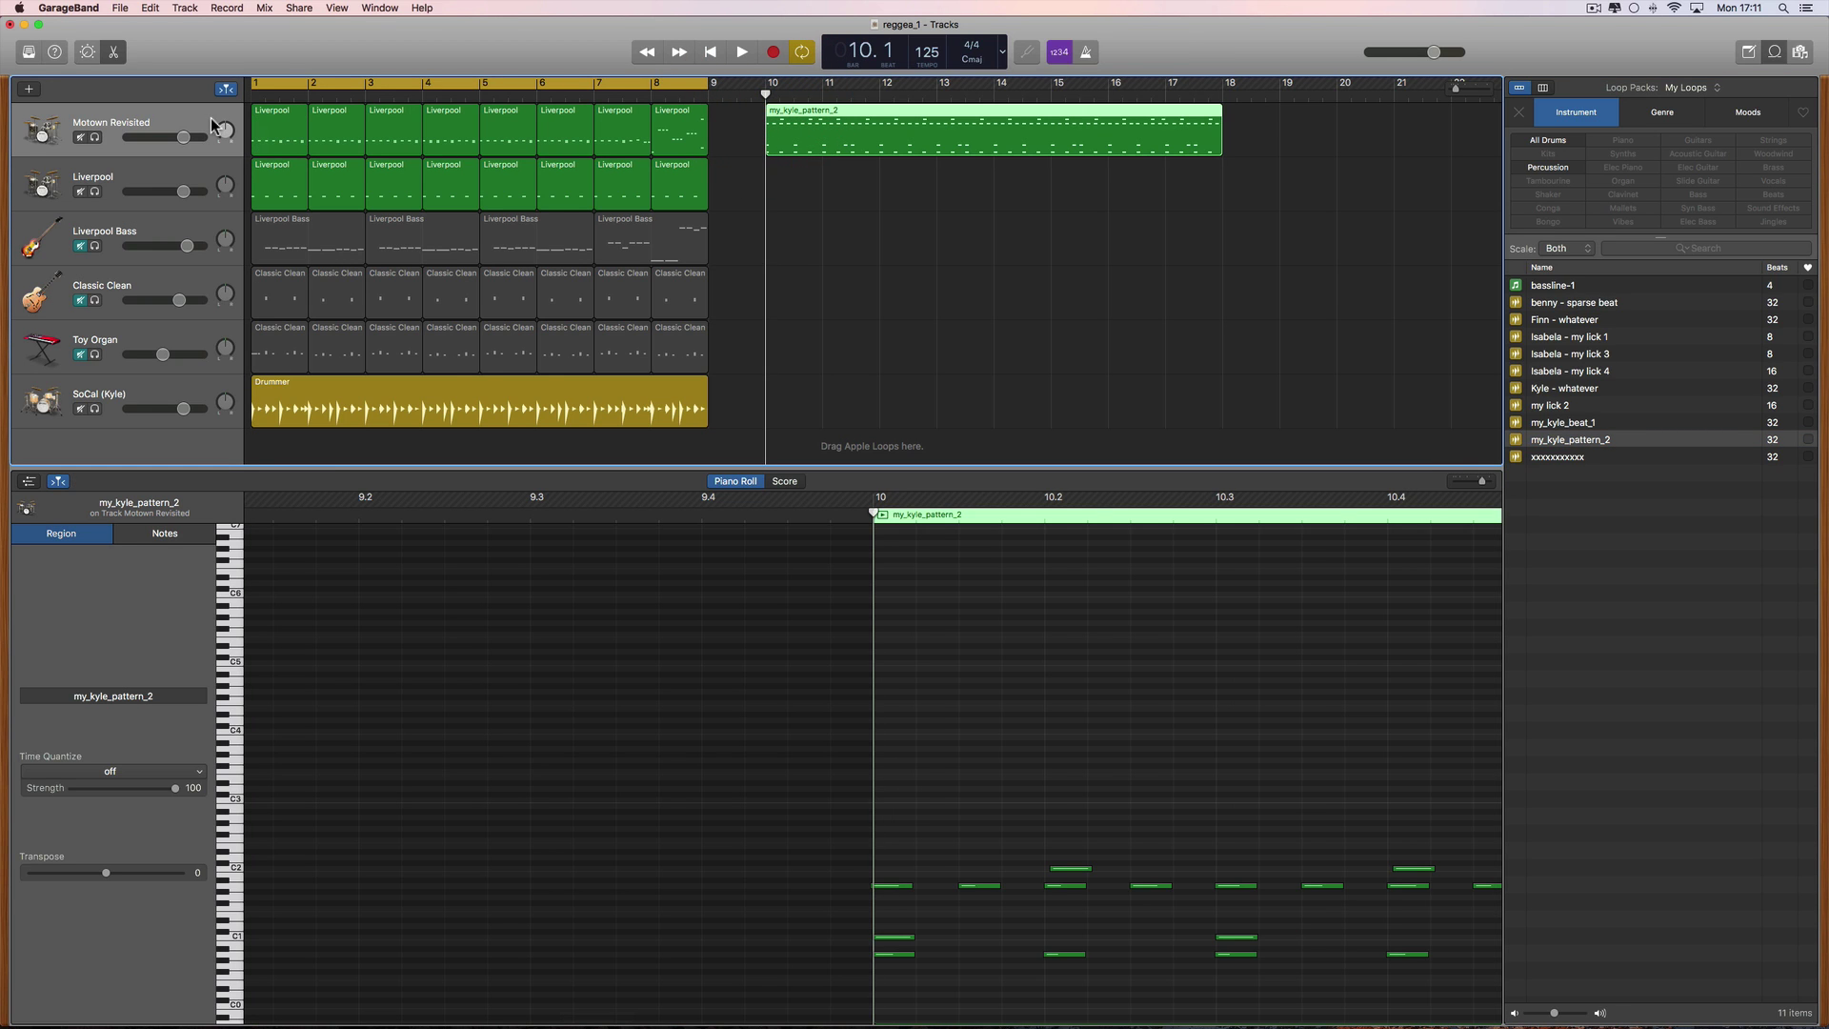
left_click_drag(879, 123, 875, 384)
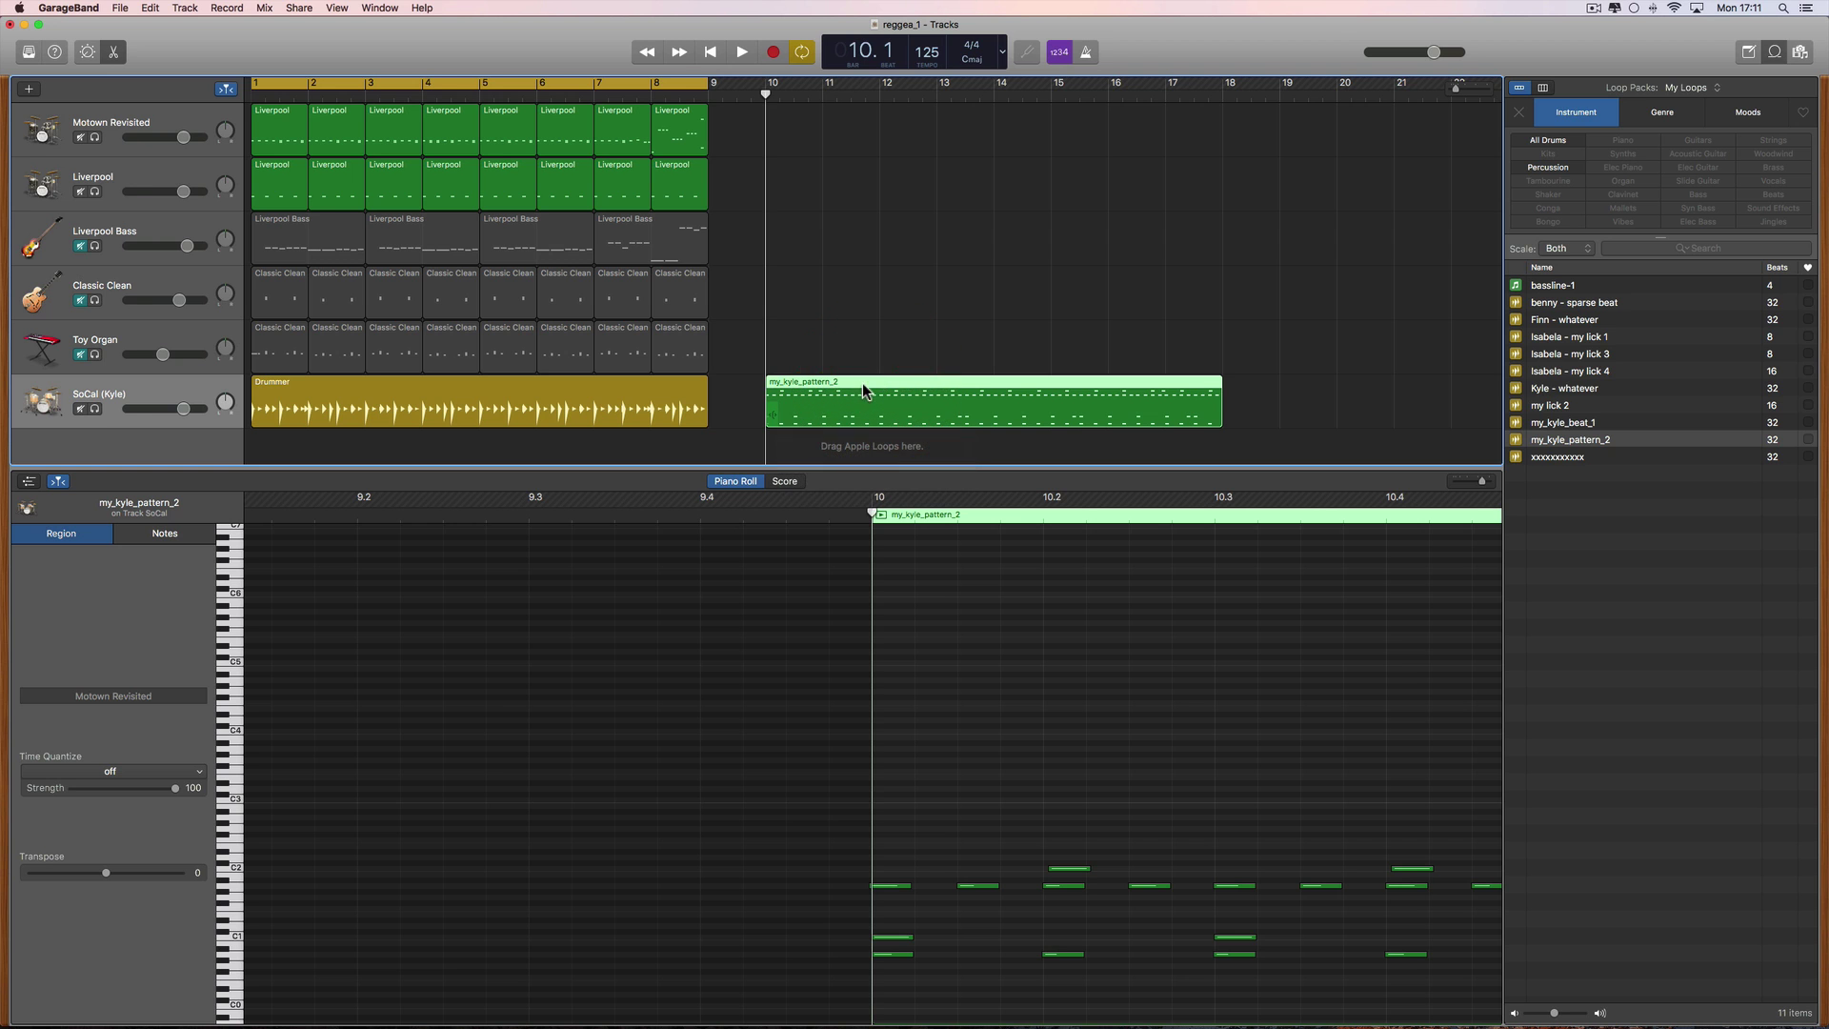
key("space")
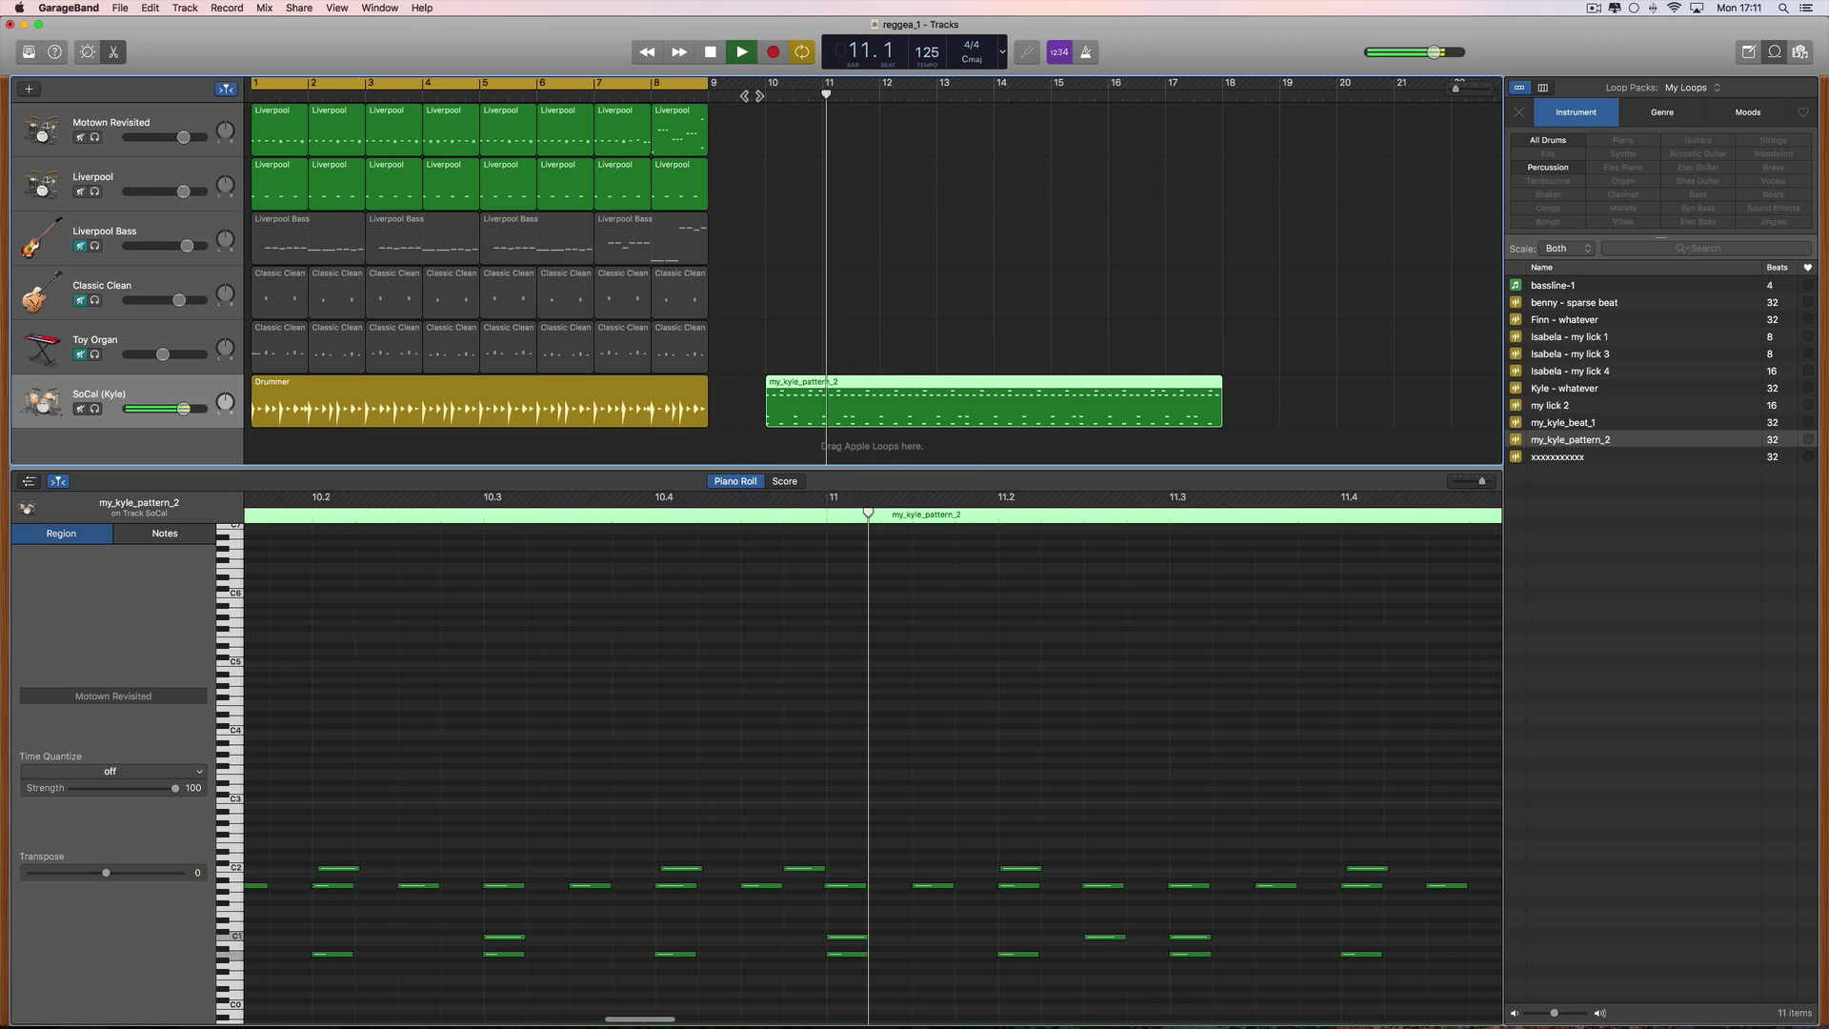
key("space")
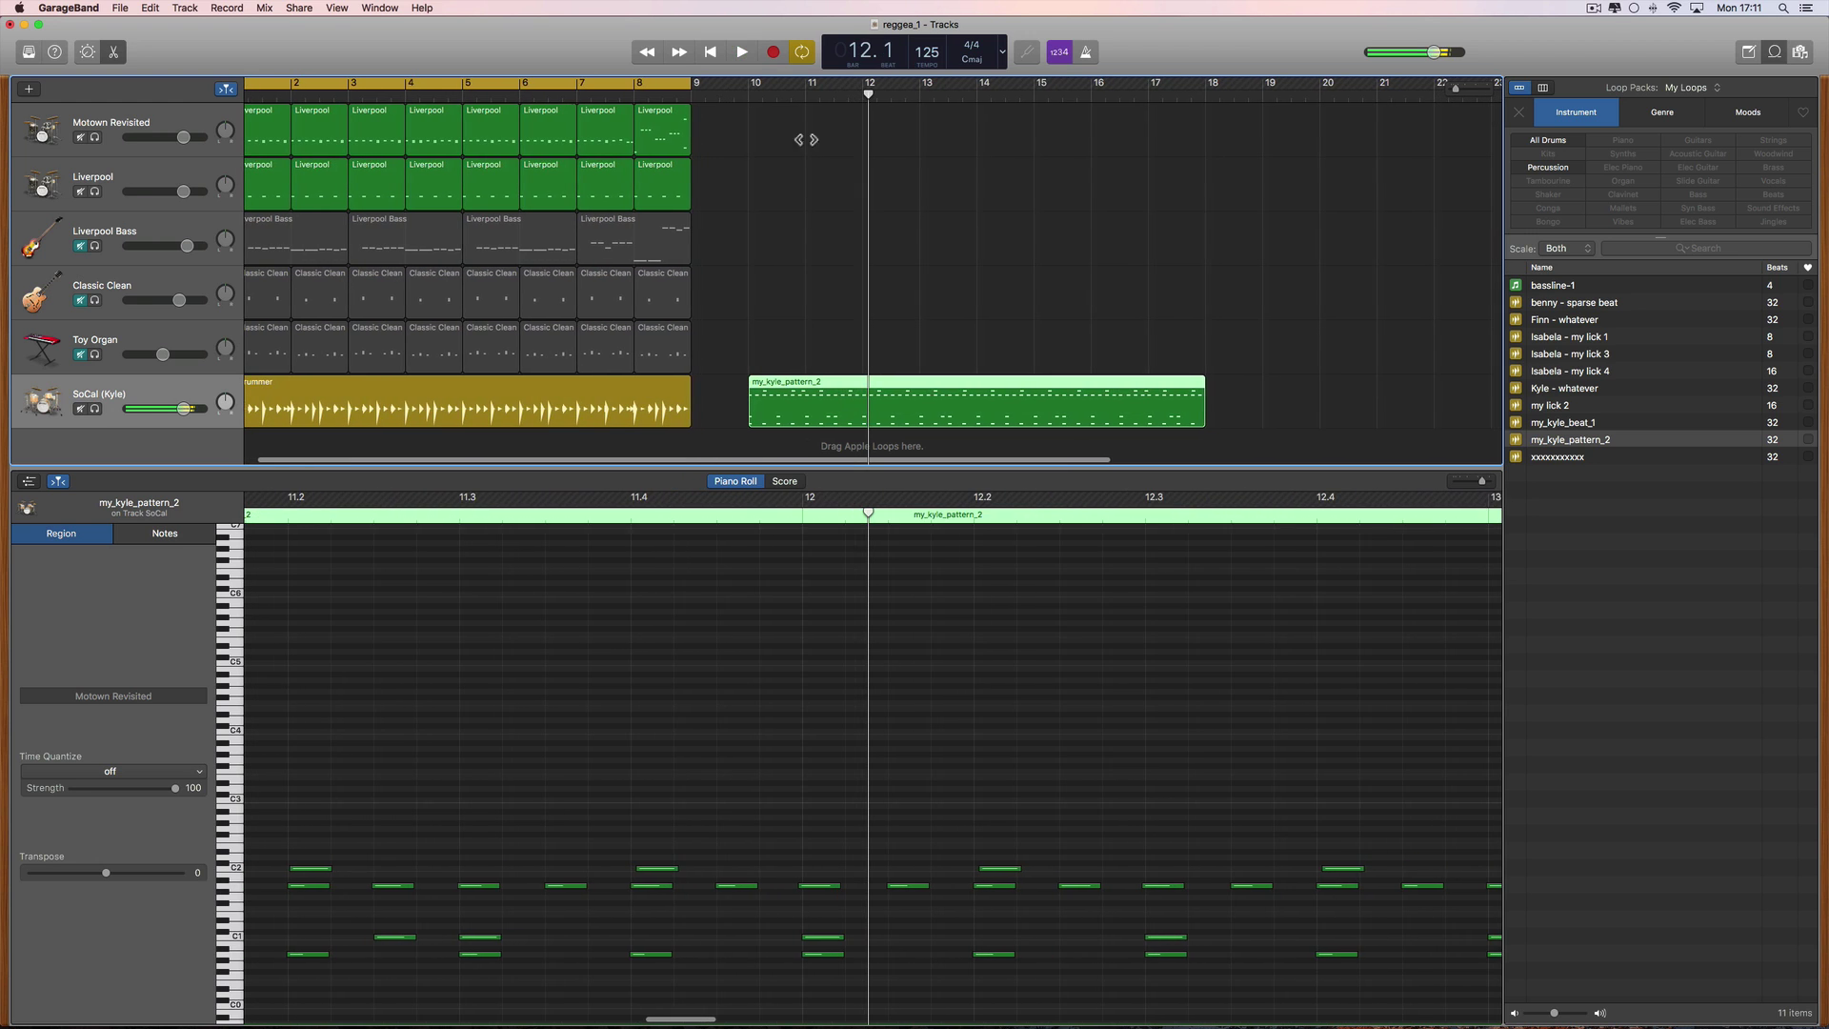
left_click(992, 410)
Delete the region and drop my_kyle_pattern_2 from the Loop Browser onto SoCal at bar 10.
key("Delete")
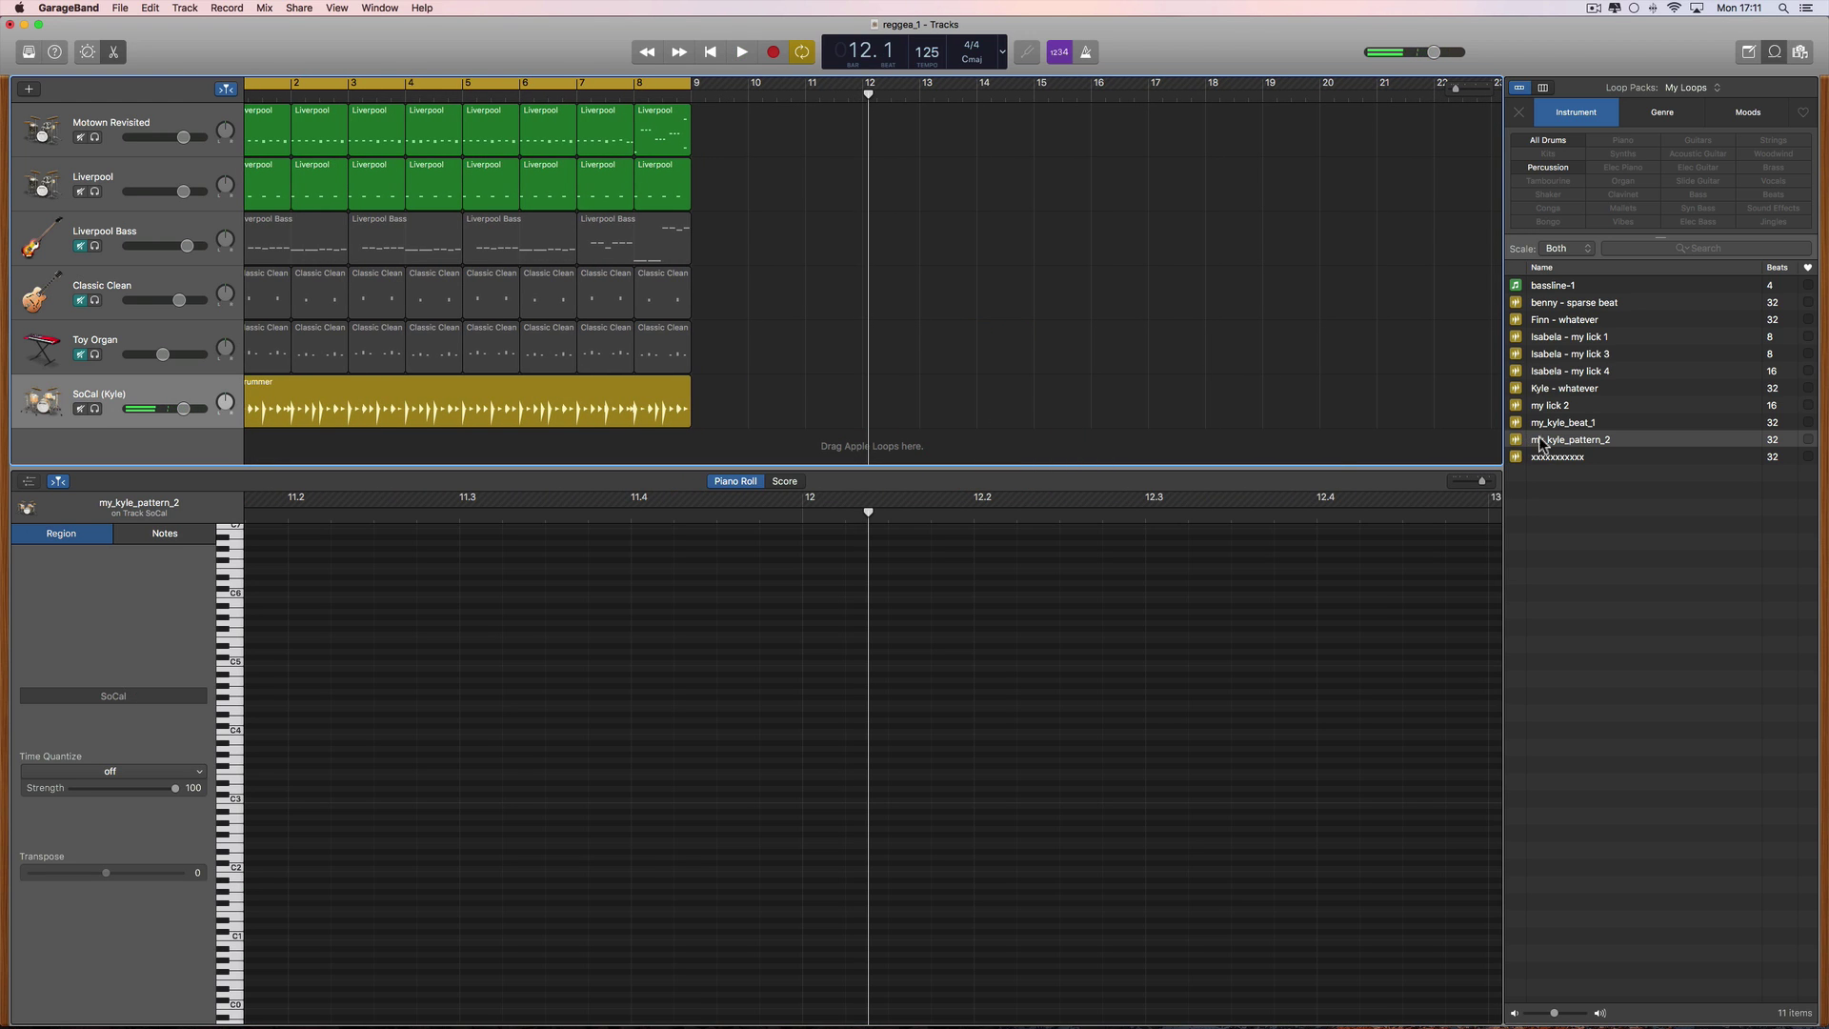
left_click(1553, 441)
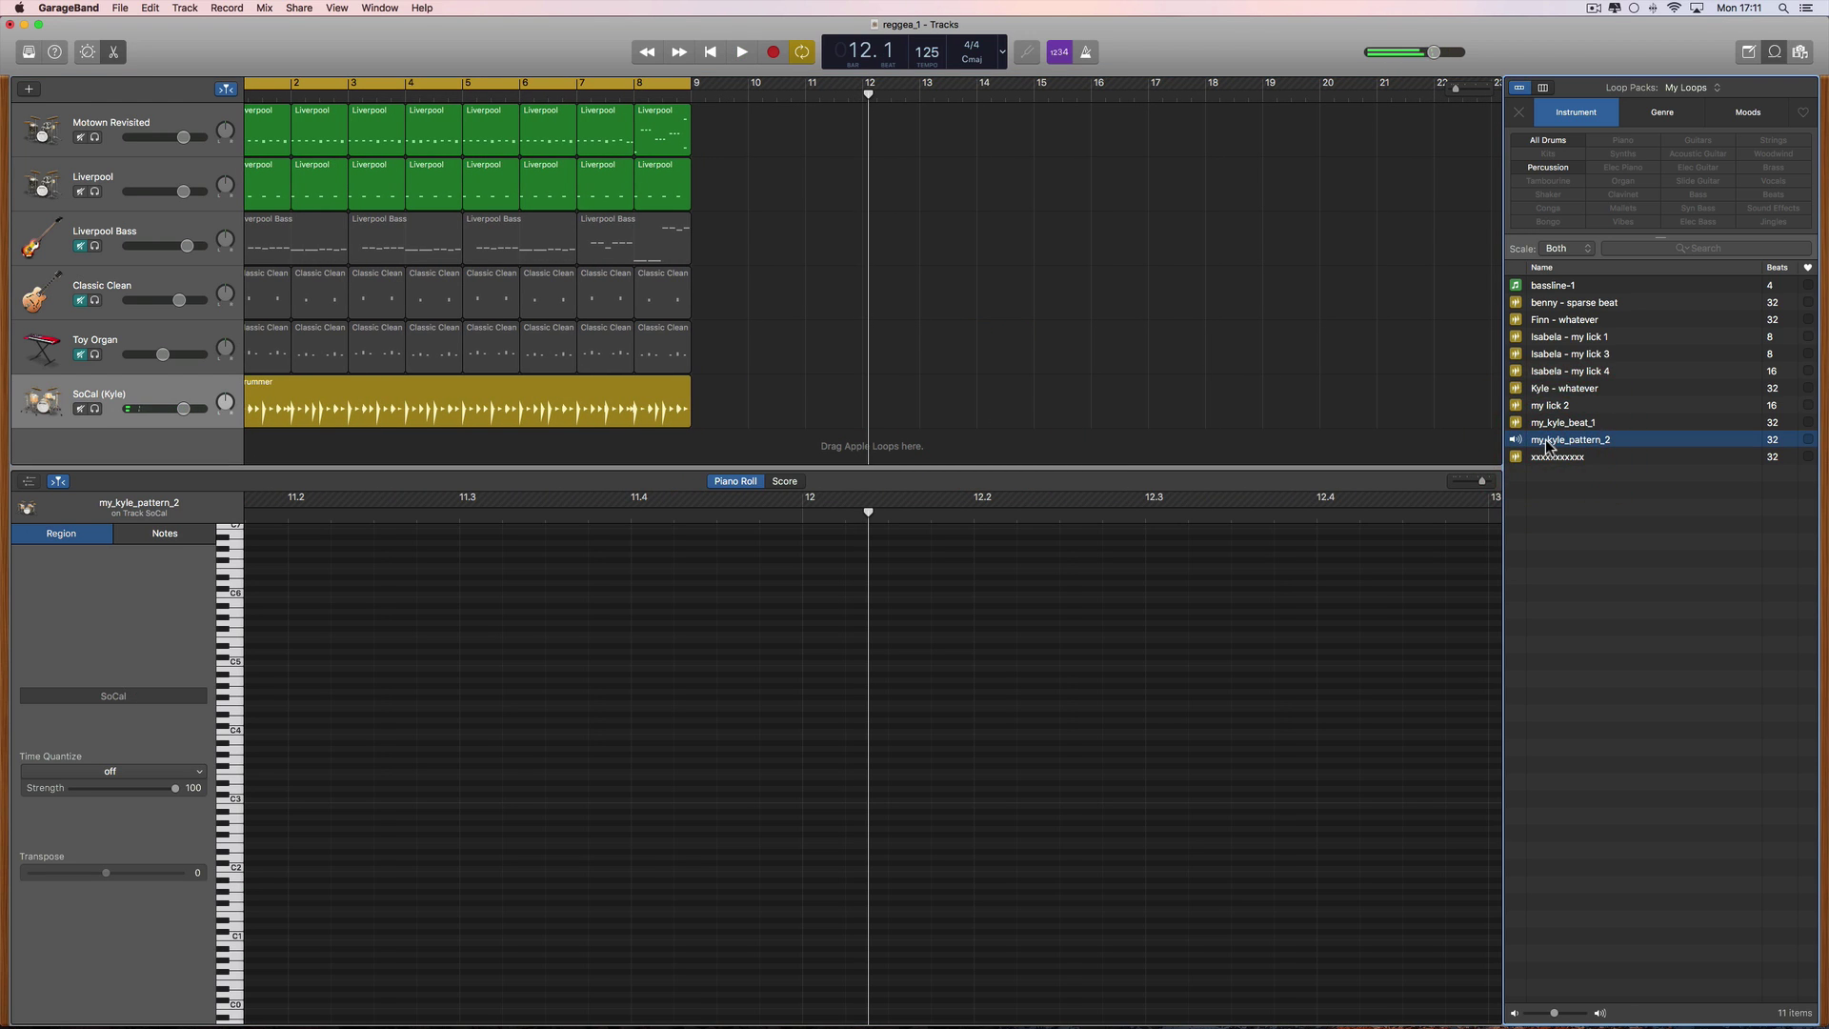
key("space")
left_click_drag(1548, 443, 772, 404)
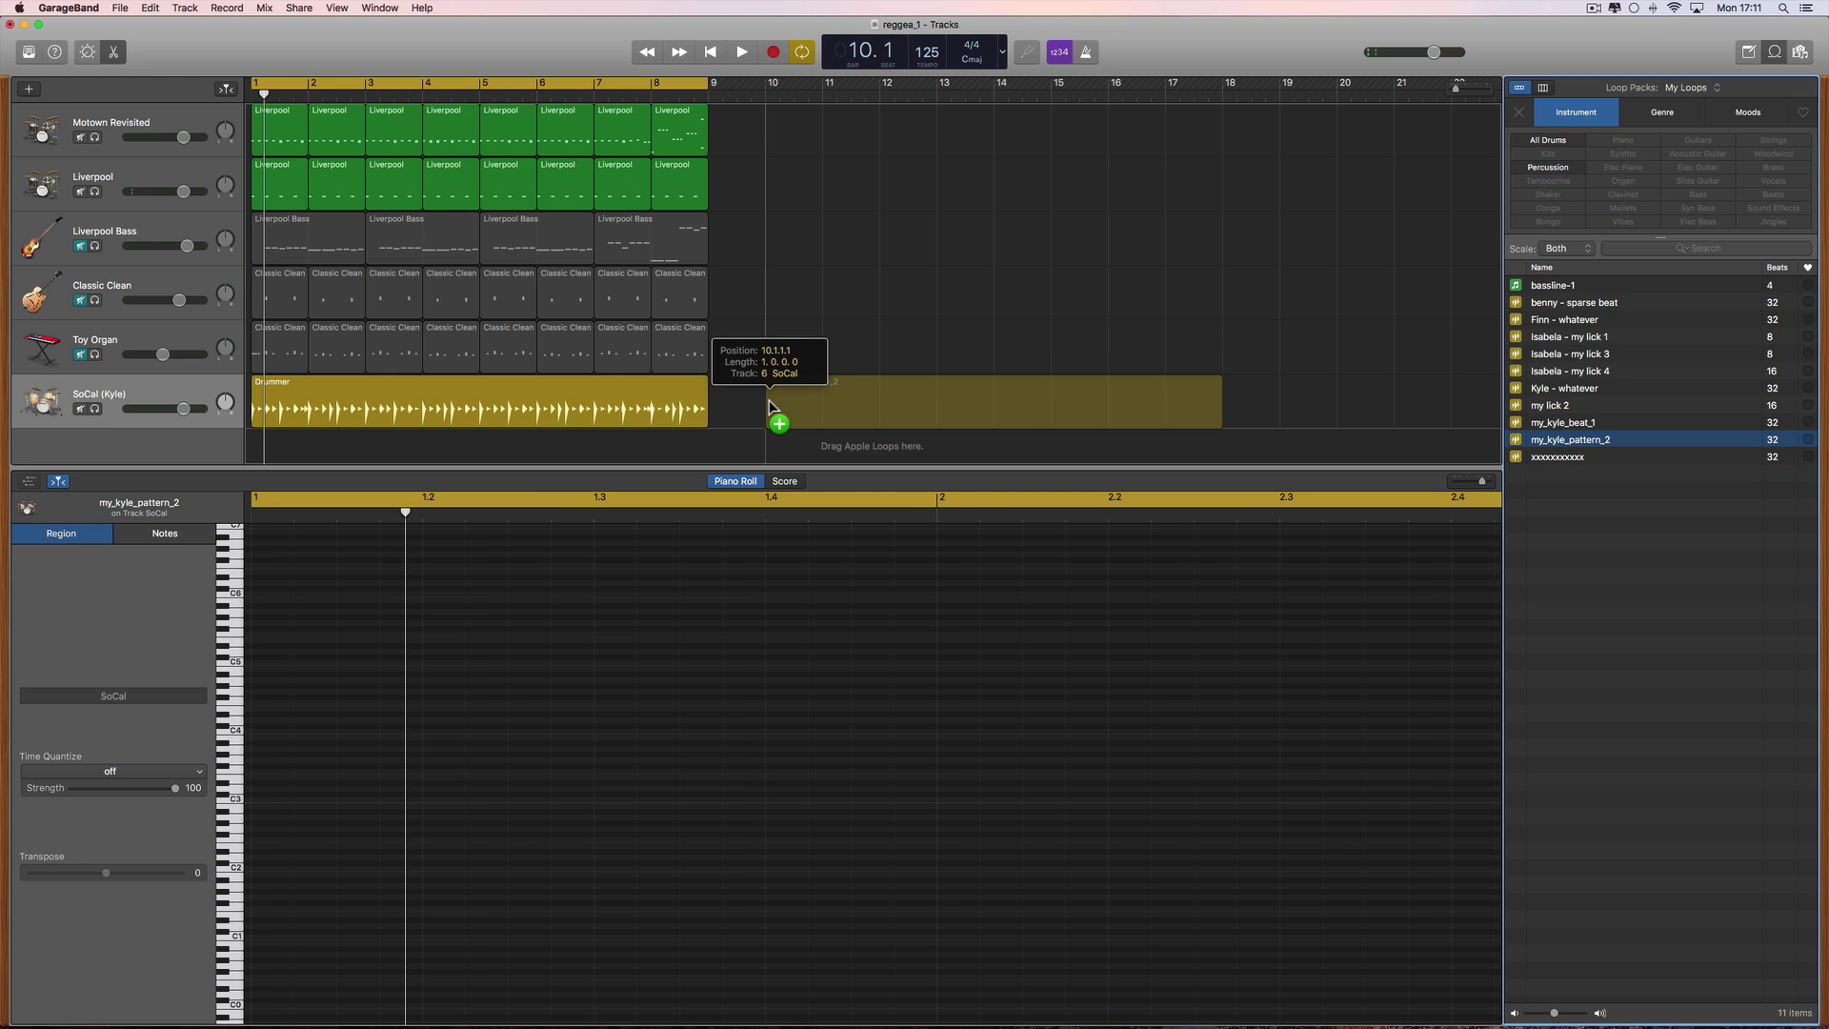
left_click_drag(769, 400, 769, 401)
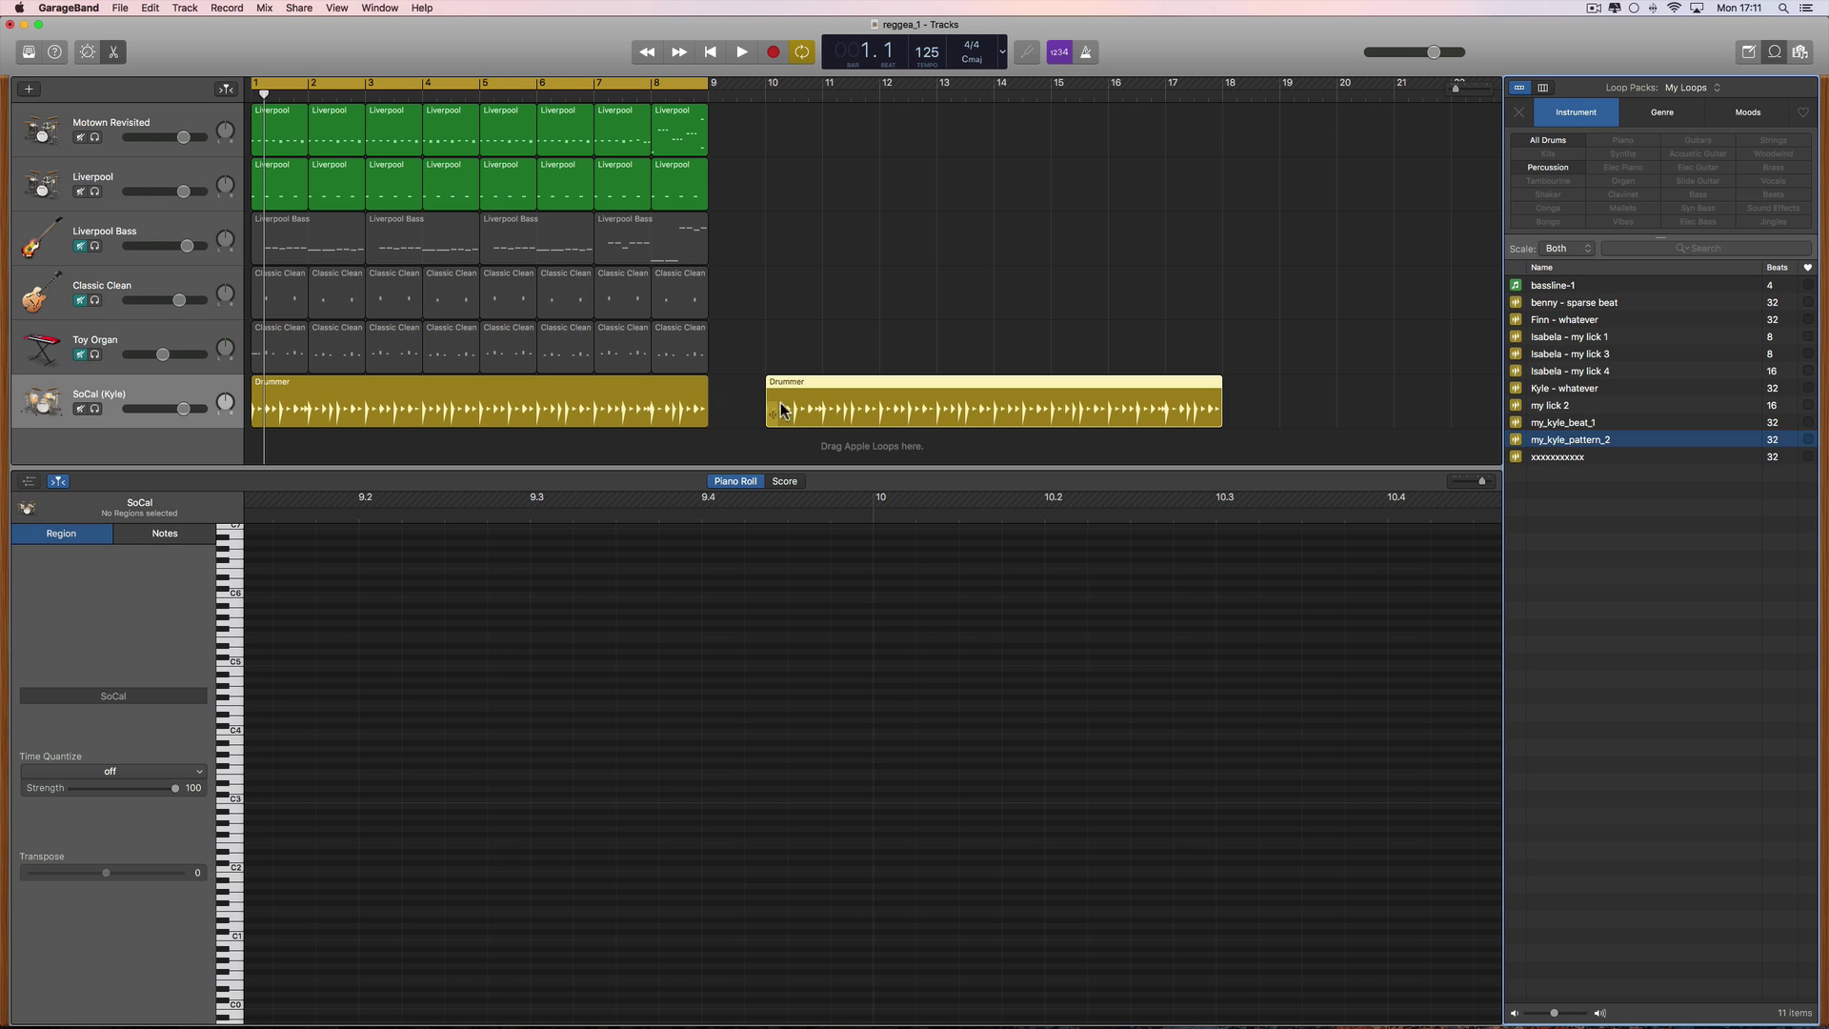
Delete the extra Drummer region and drag my_kyle_pattern_2 onto Liverpool Bass at bar 11.
left_click(816, 397)
key("Delete")
mouse_move(1565, 448)
left_mouse_down()
mouse_move(1322, 421)
mouse_move(997, 343)
mouse_move(865, 291)
mouse_move(825, 252)
mouse_move(826, 329)
left_mouse_up()
Move the my_kyle_pattern_2 MIDI region from bar 11 down onto the SoCal track and play.
left_click(940, 221)
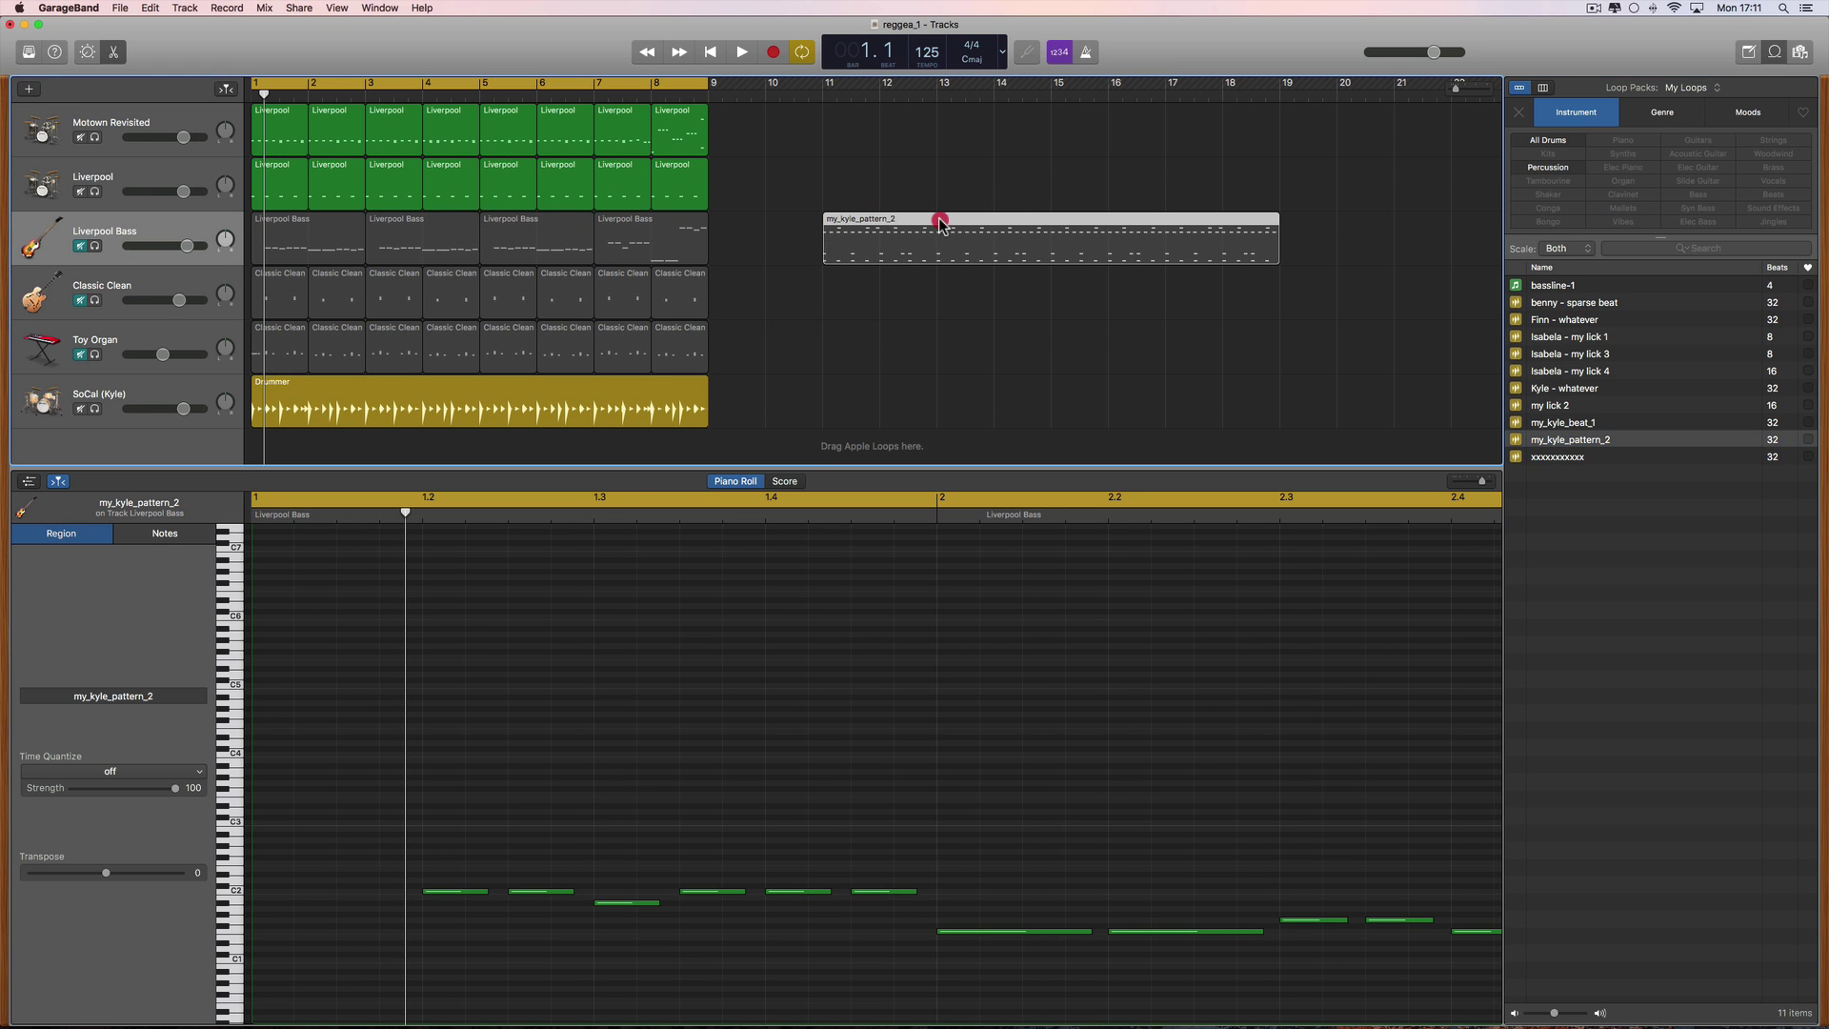
left_click_drag(940, 221, 935, 383)
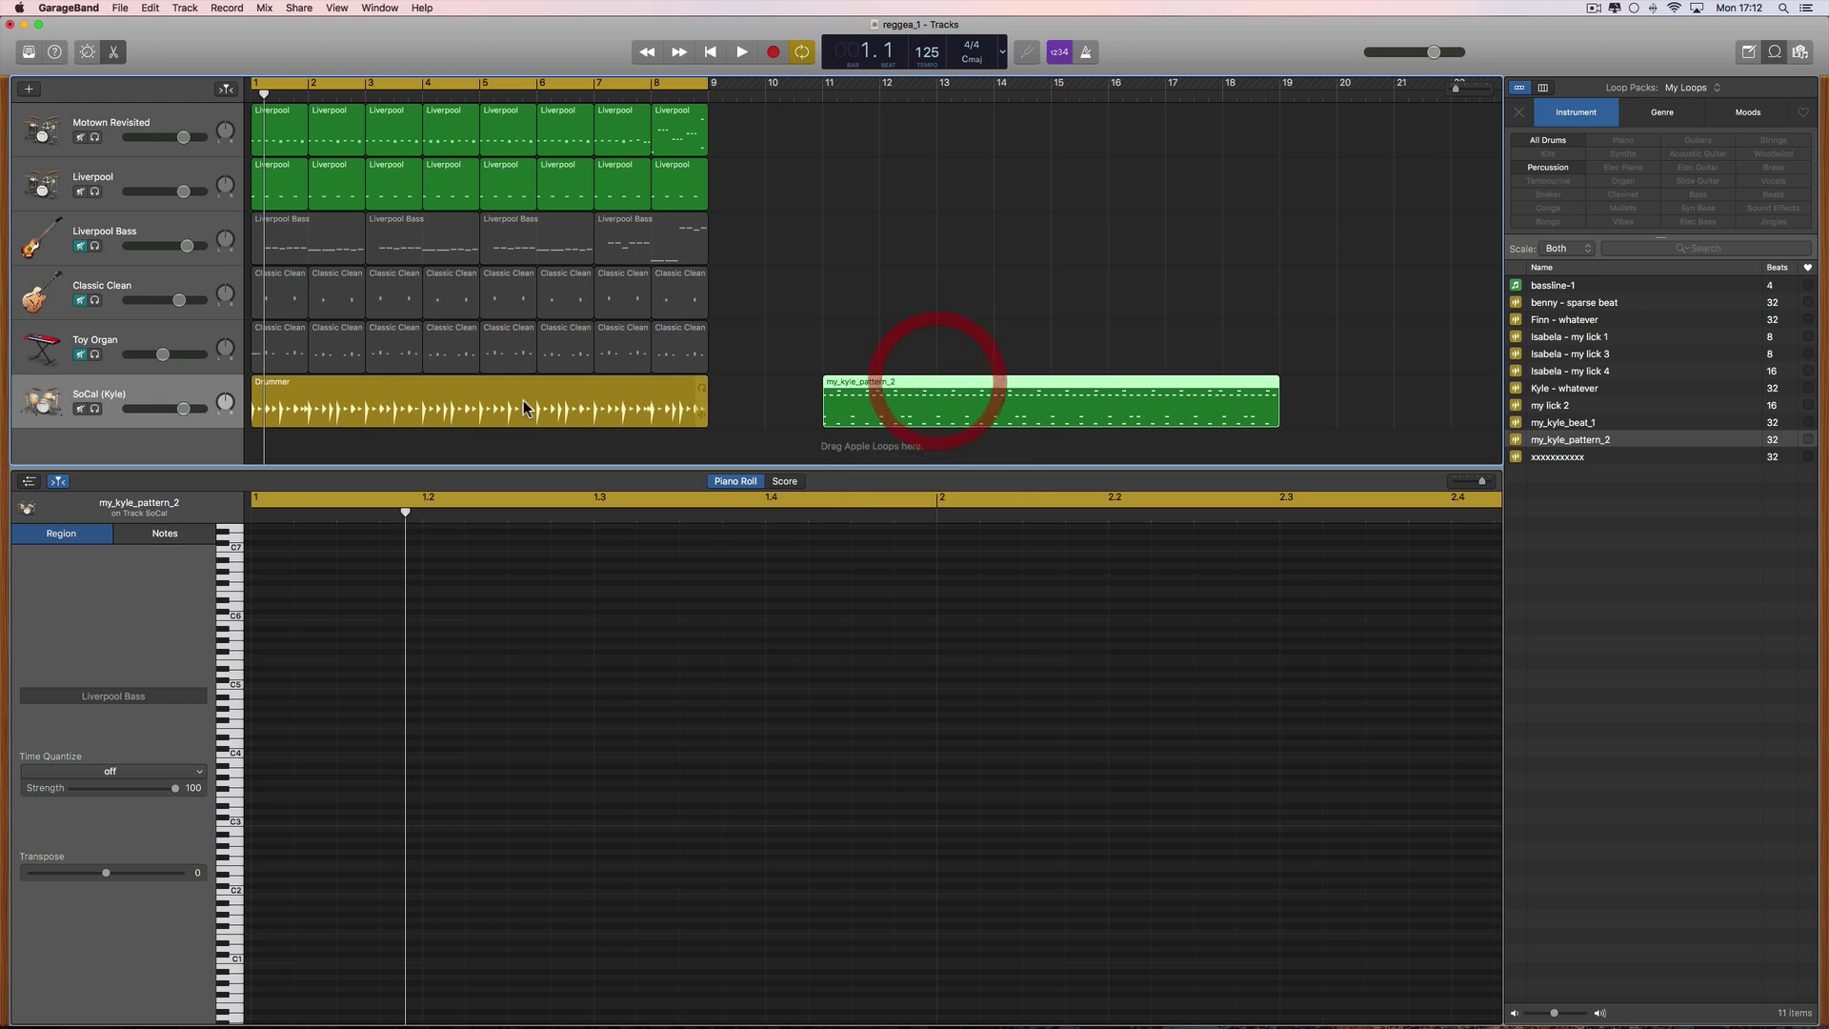
left_click(636, 398)
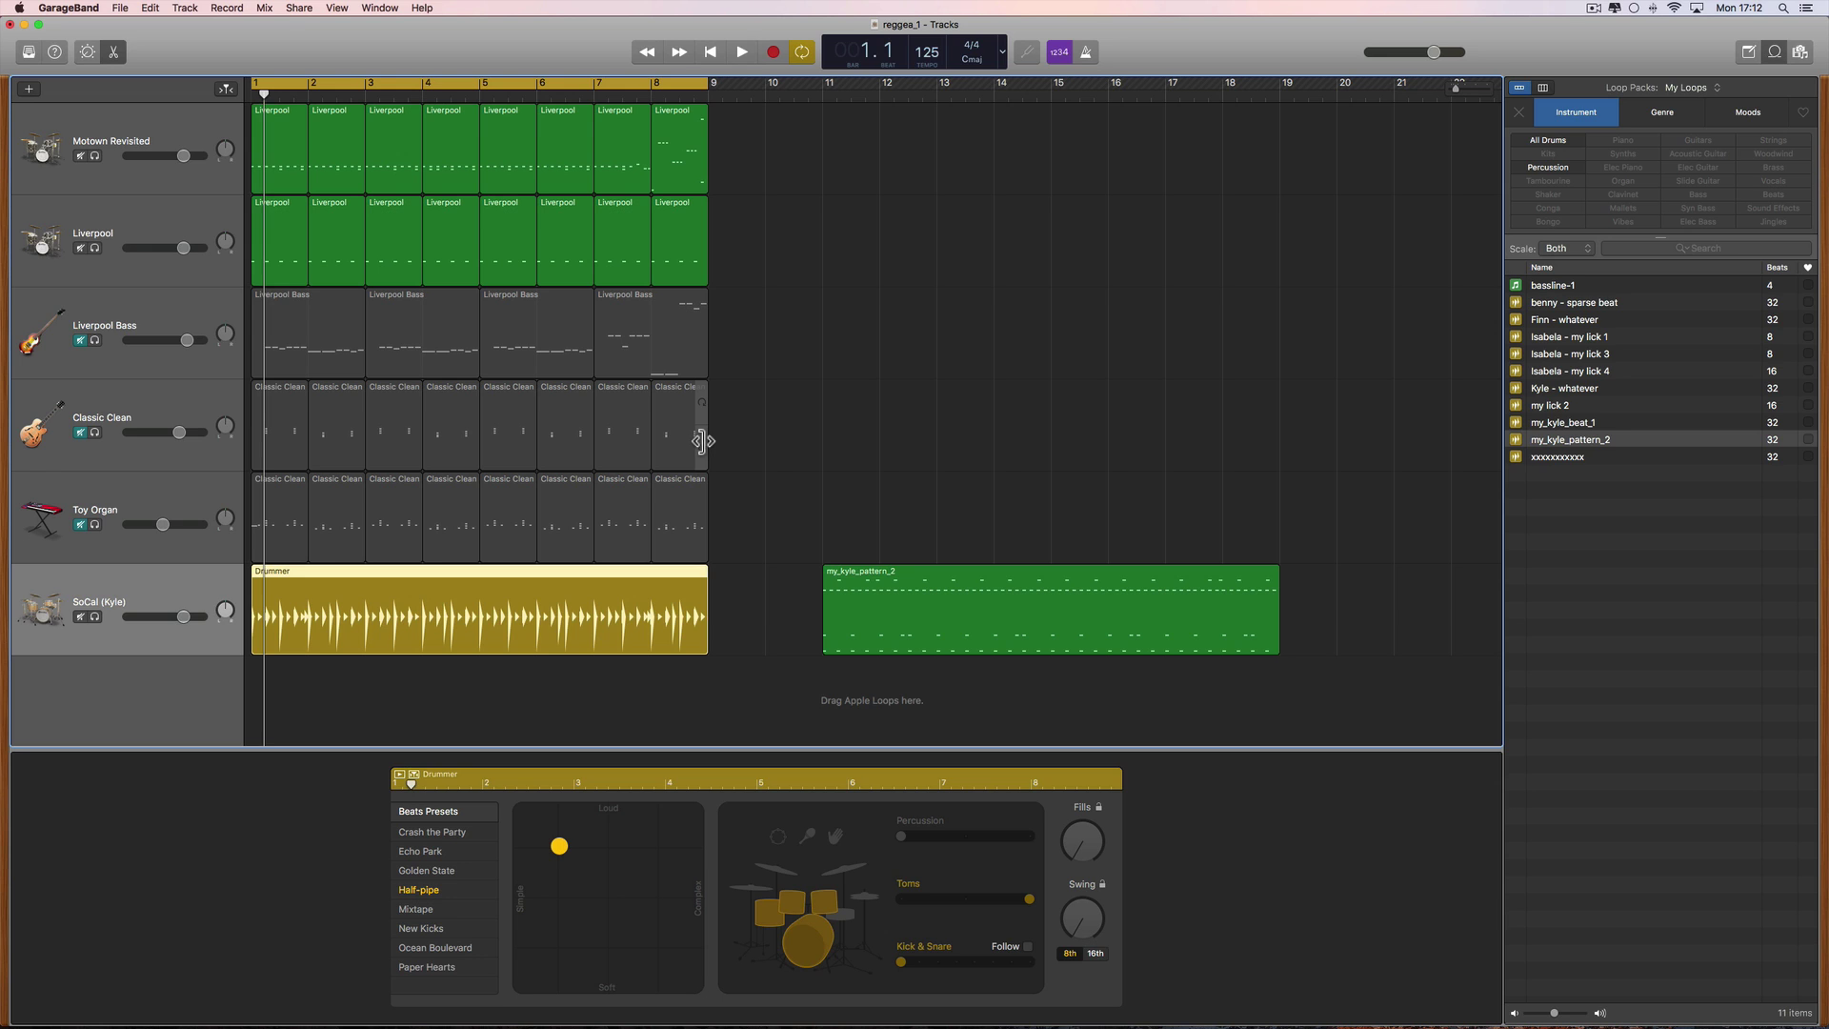
key("space")
Mute Motown Revisited and Liverpool, then audition the drummer track from the beginning.
left_click(80, 158)
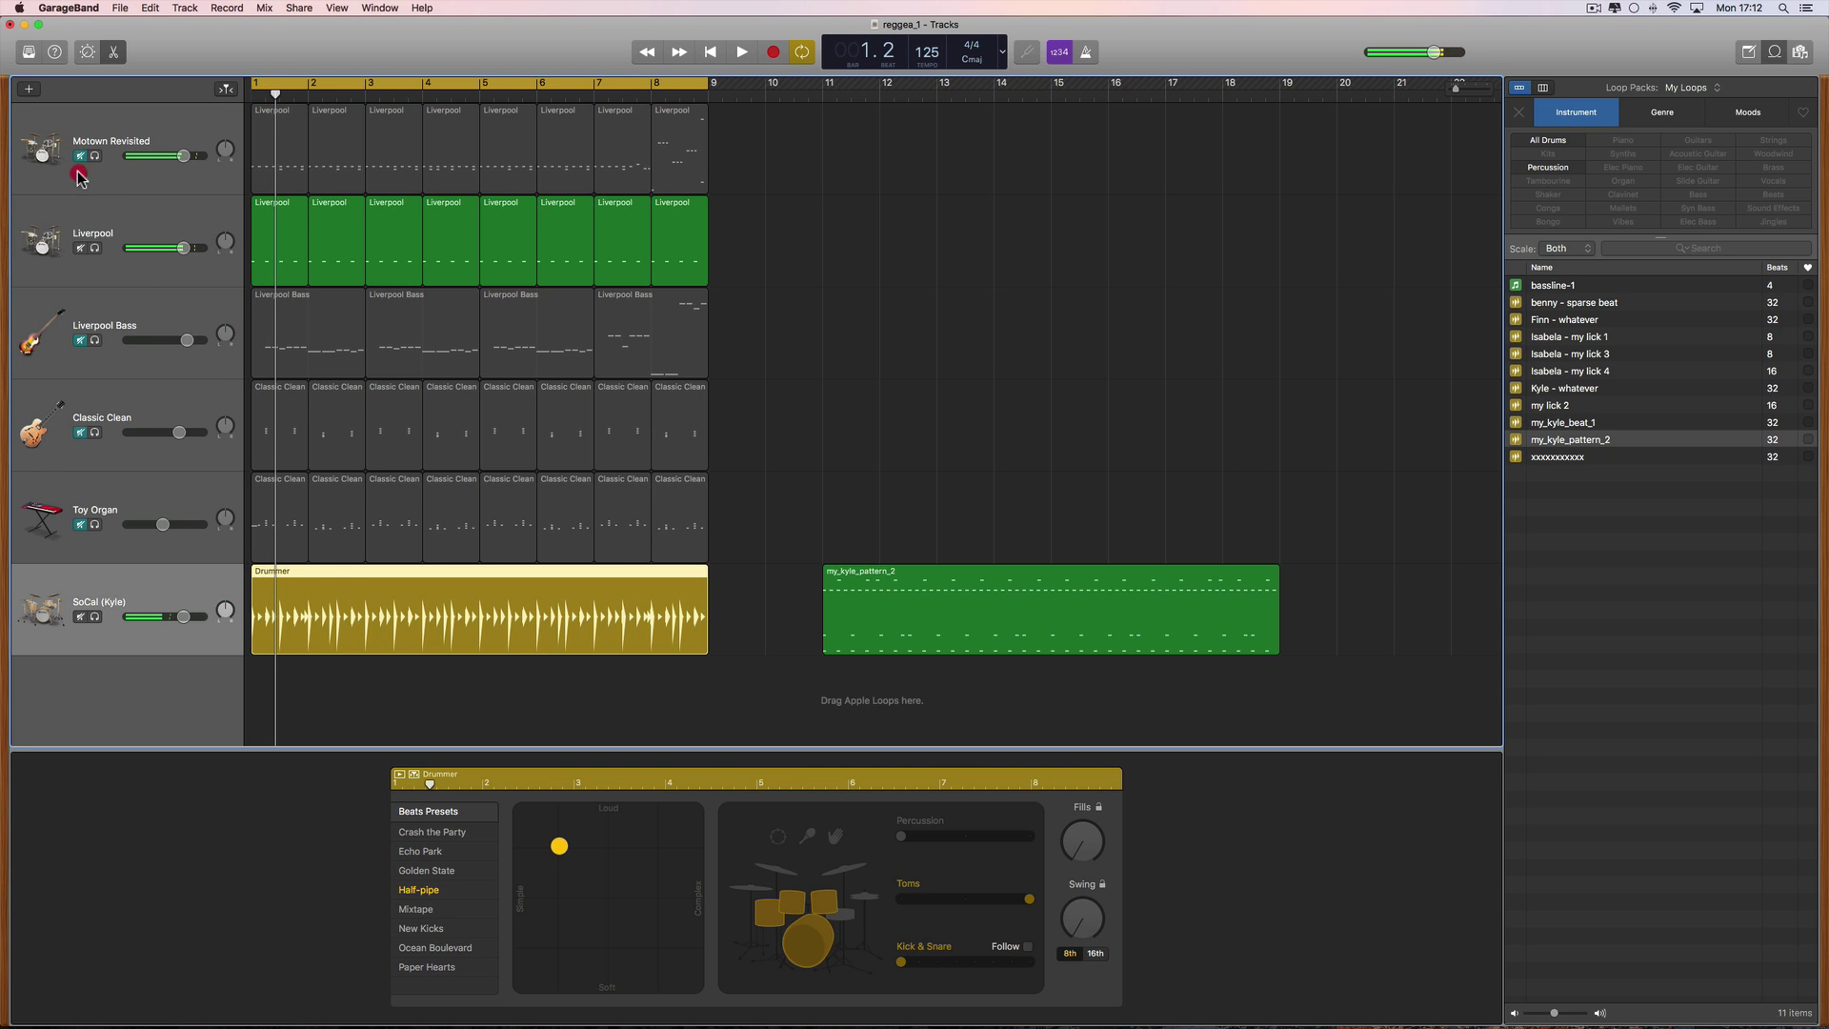
left_click(80, 248)
left_click(362, 586)
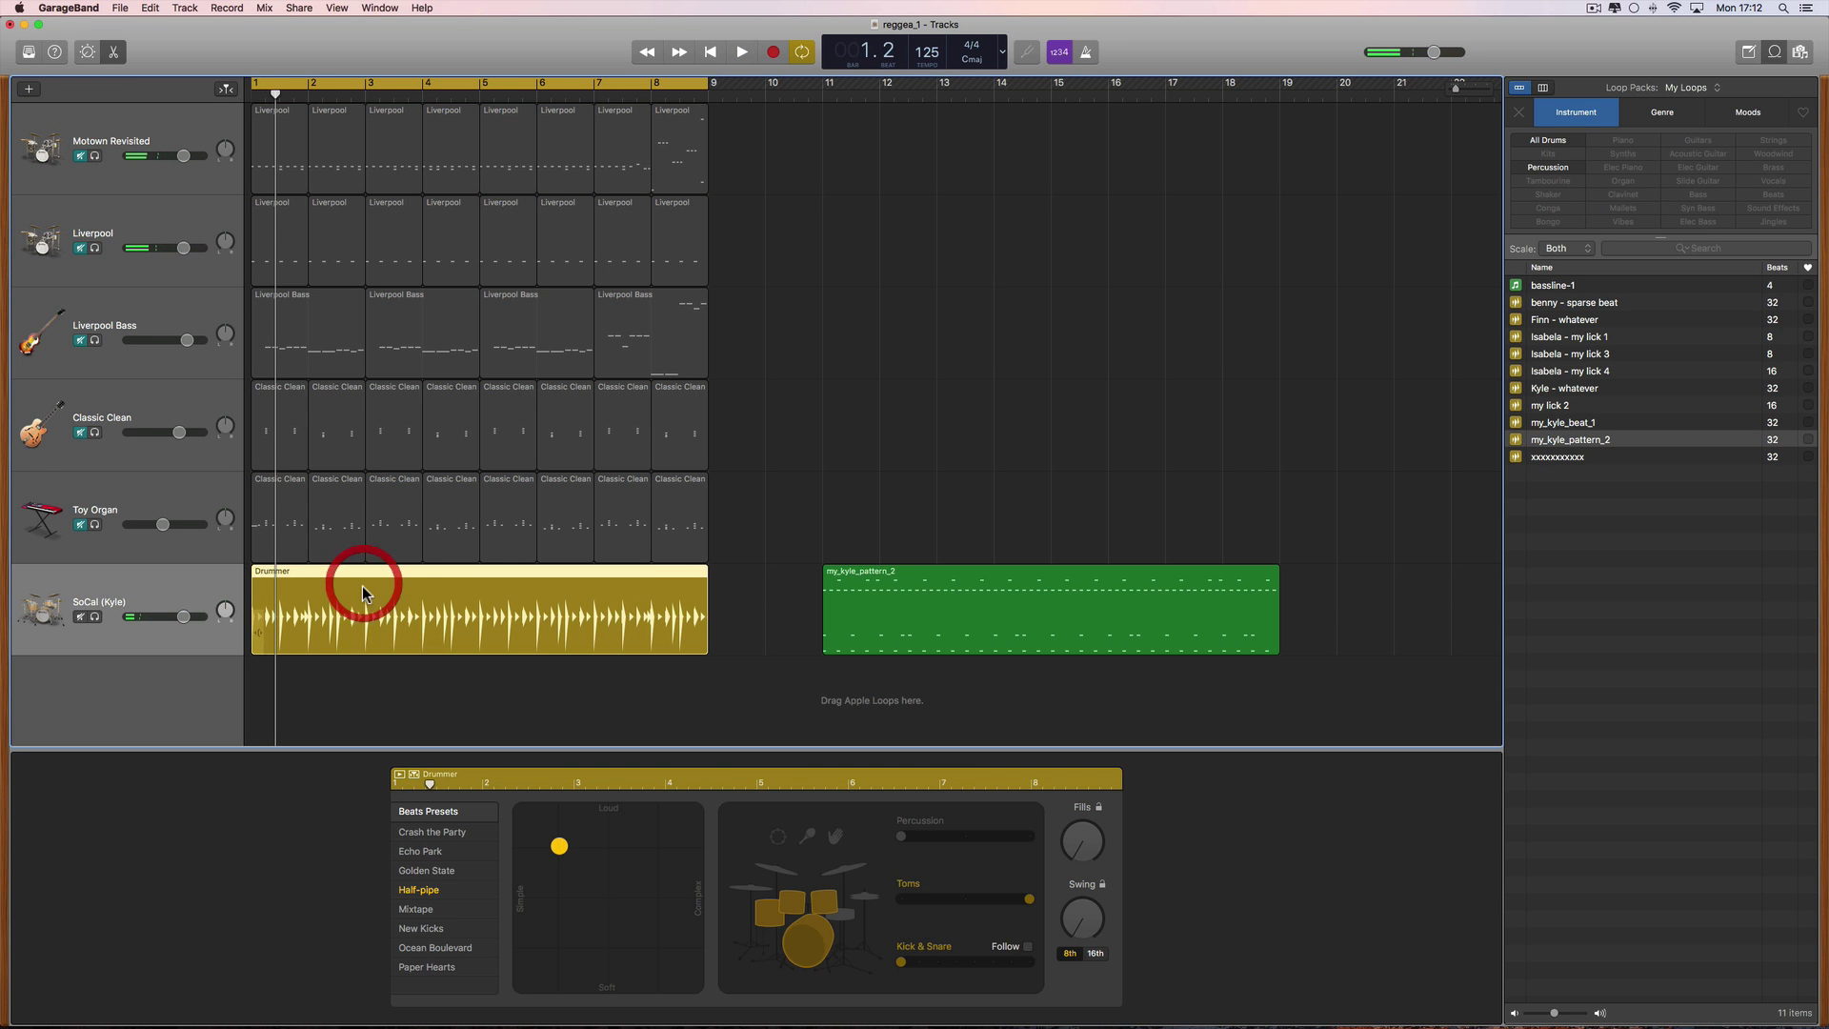
key("space")
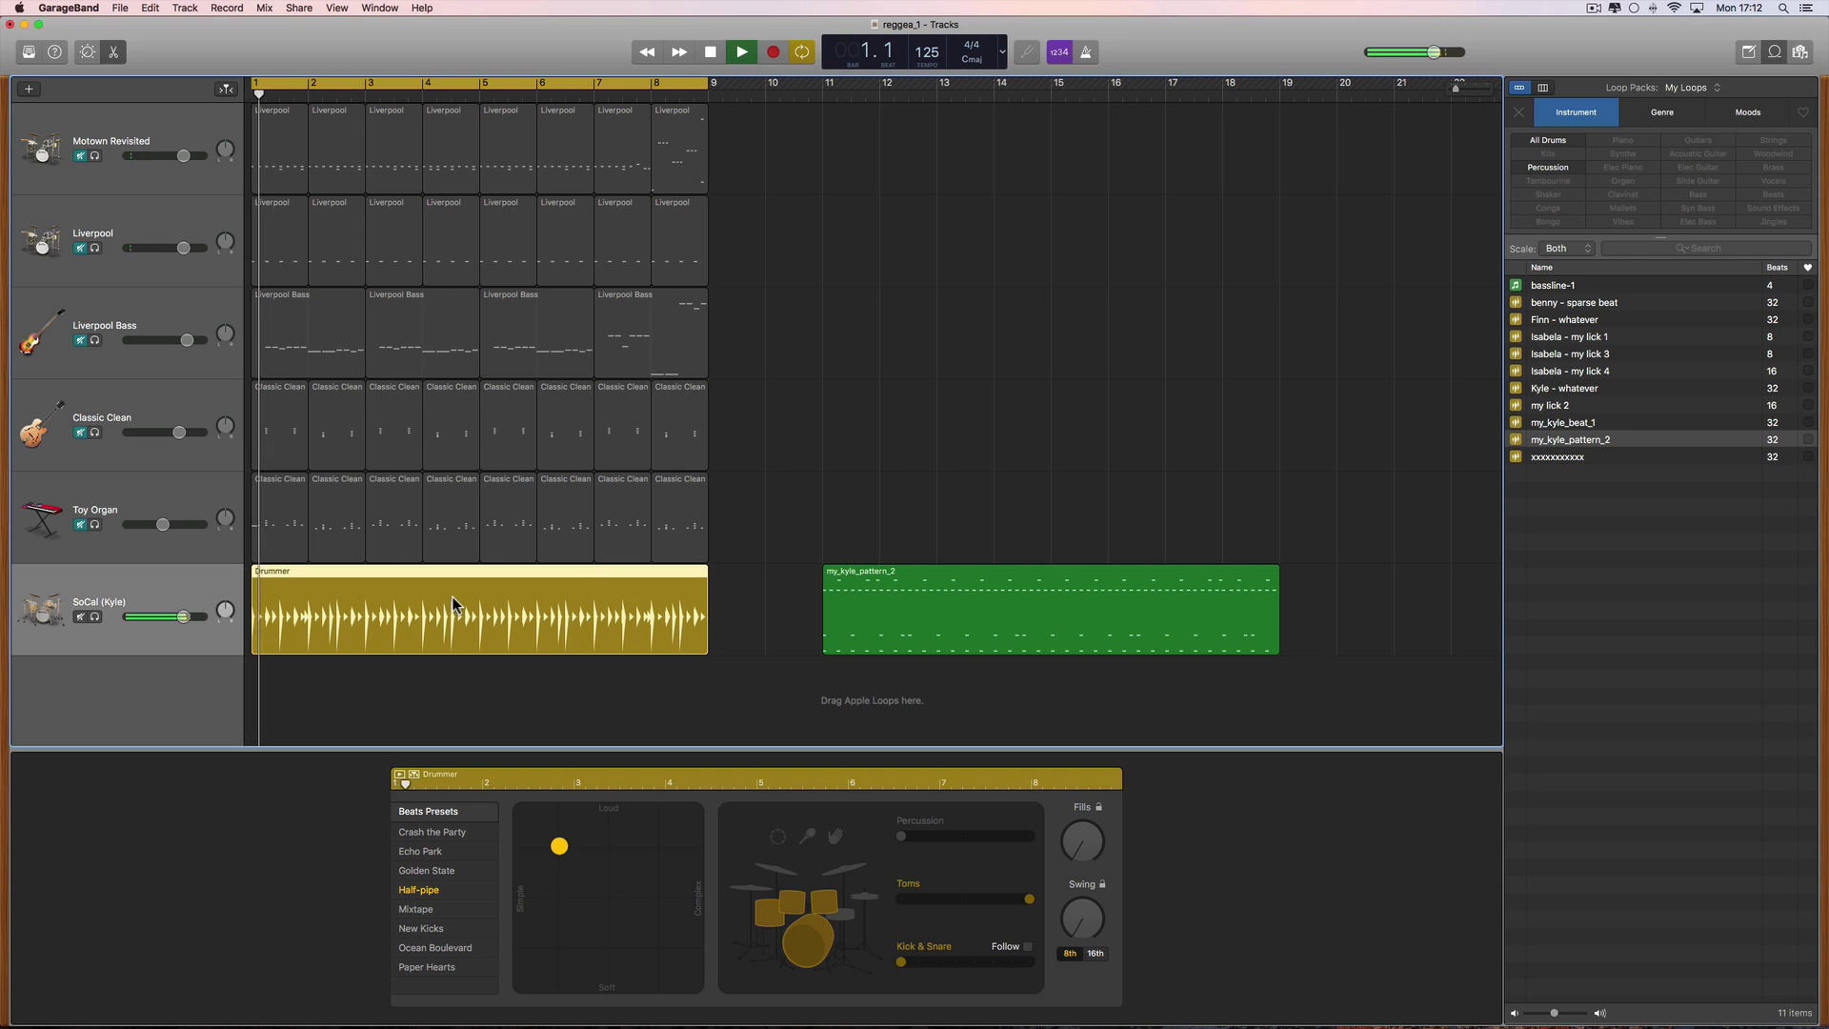
key("space")
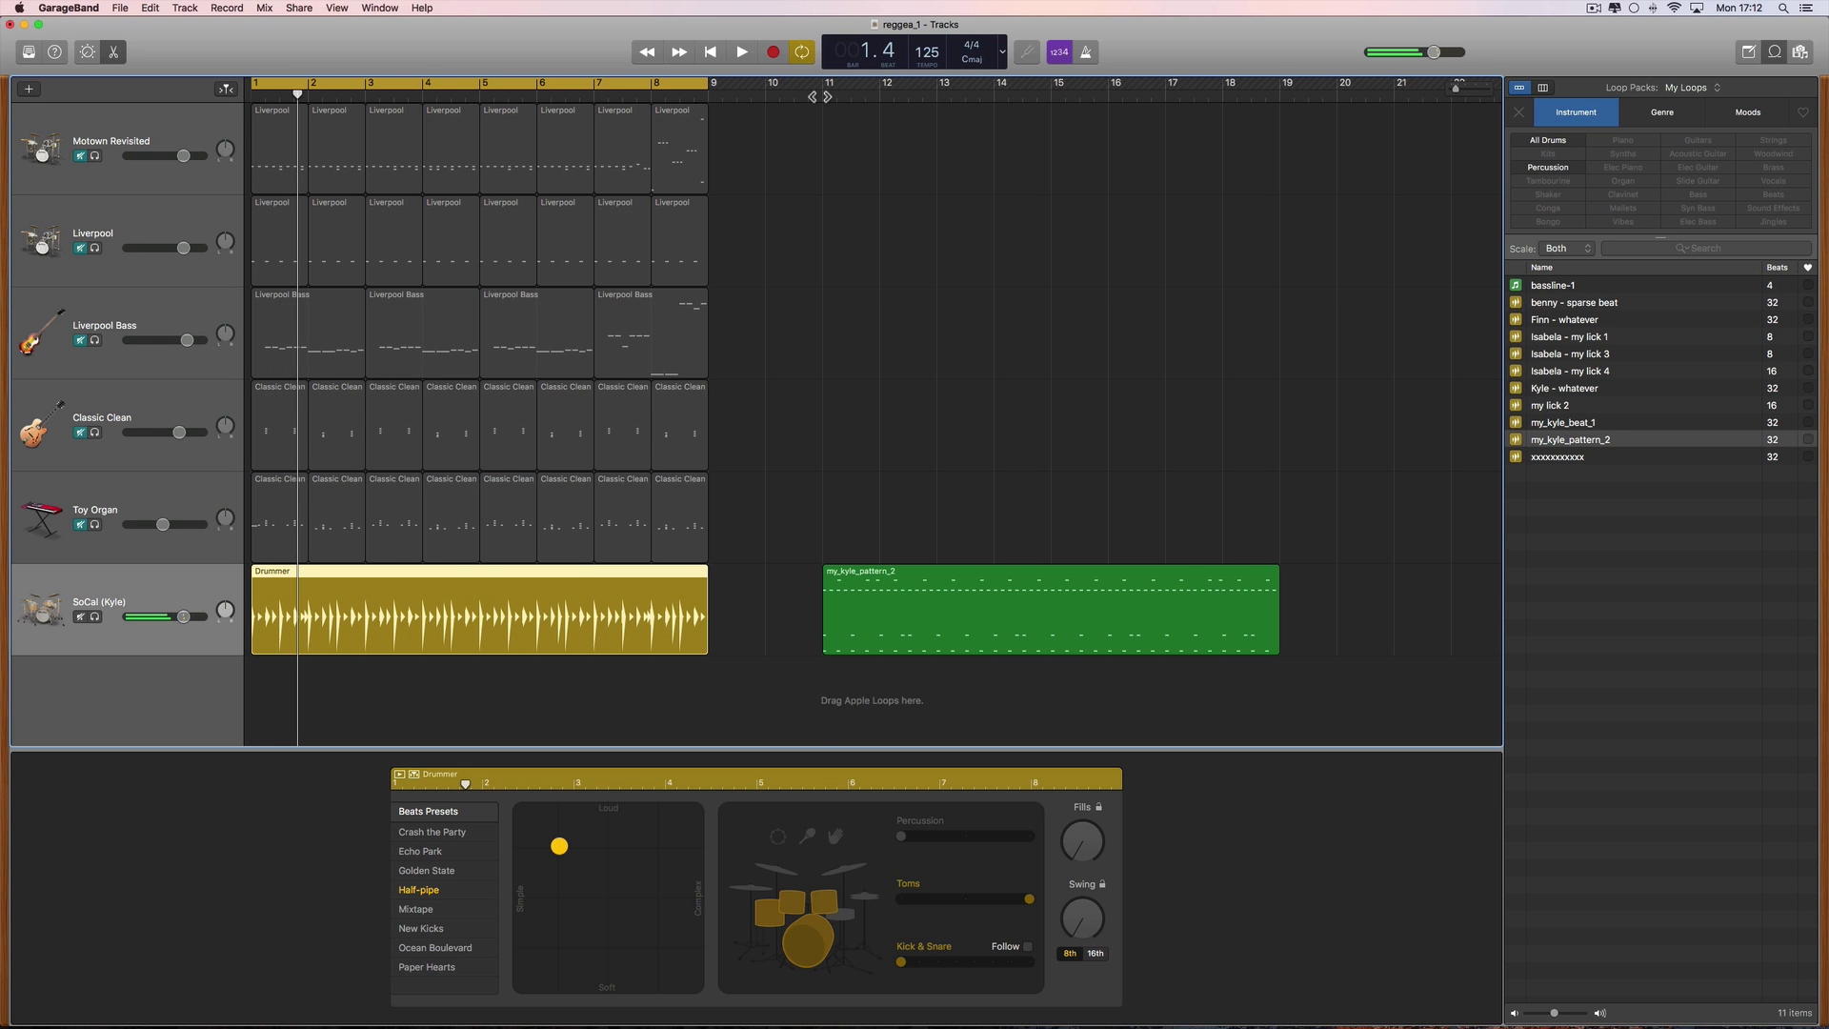
Play from just before bar 11, stop, and close the Loop Browser.
left_click(821, 88)
key("space")
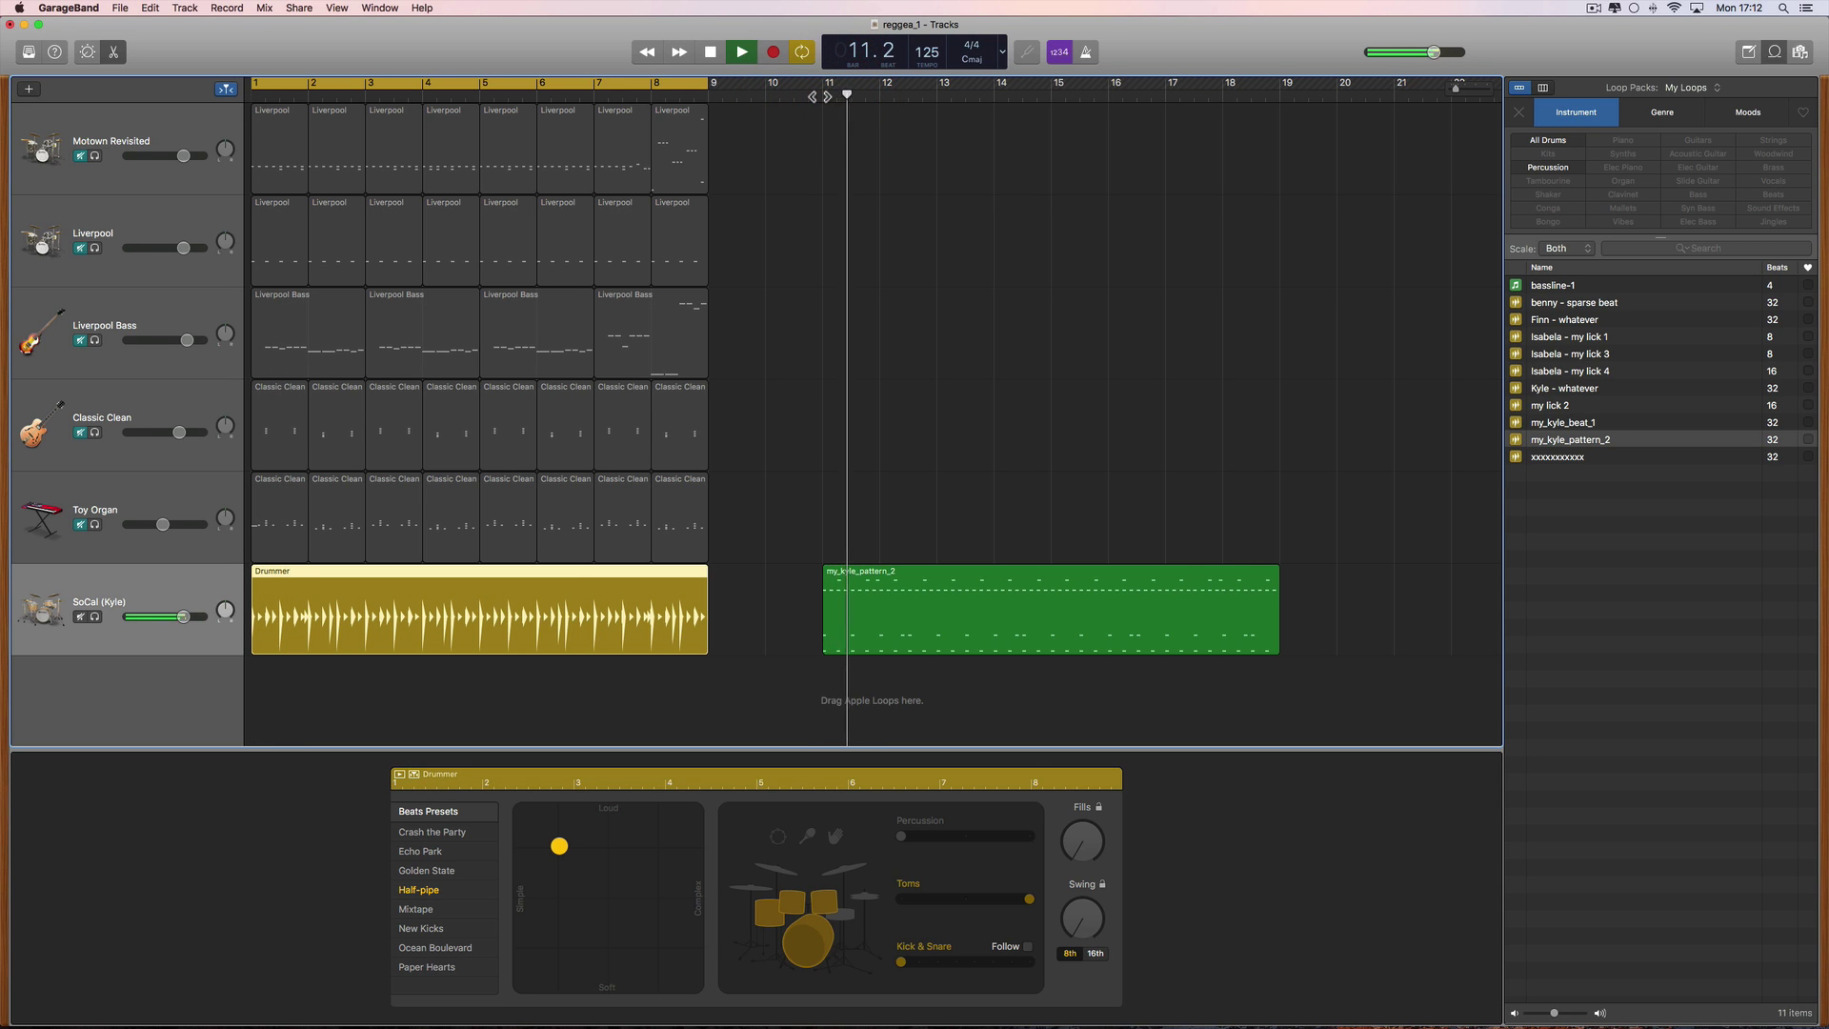
left_click(802, 93)
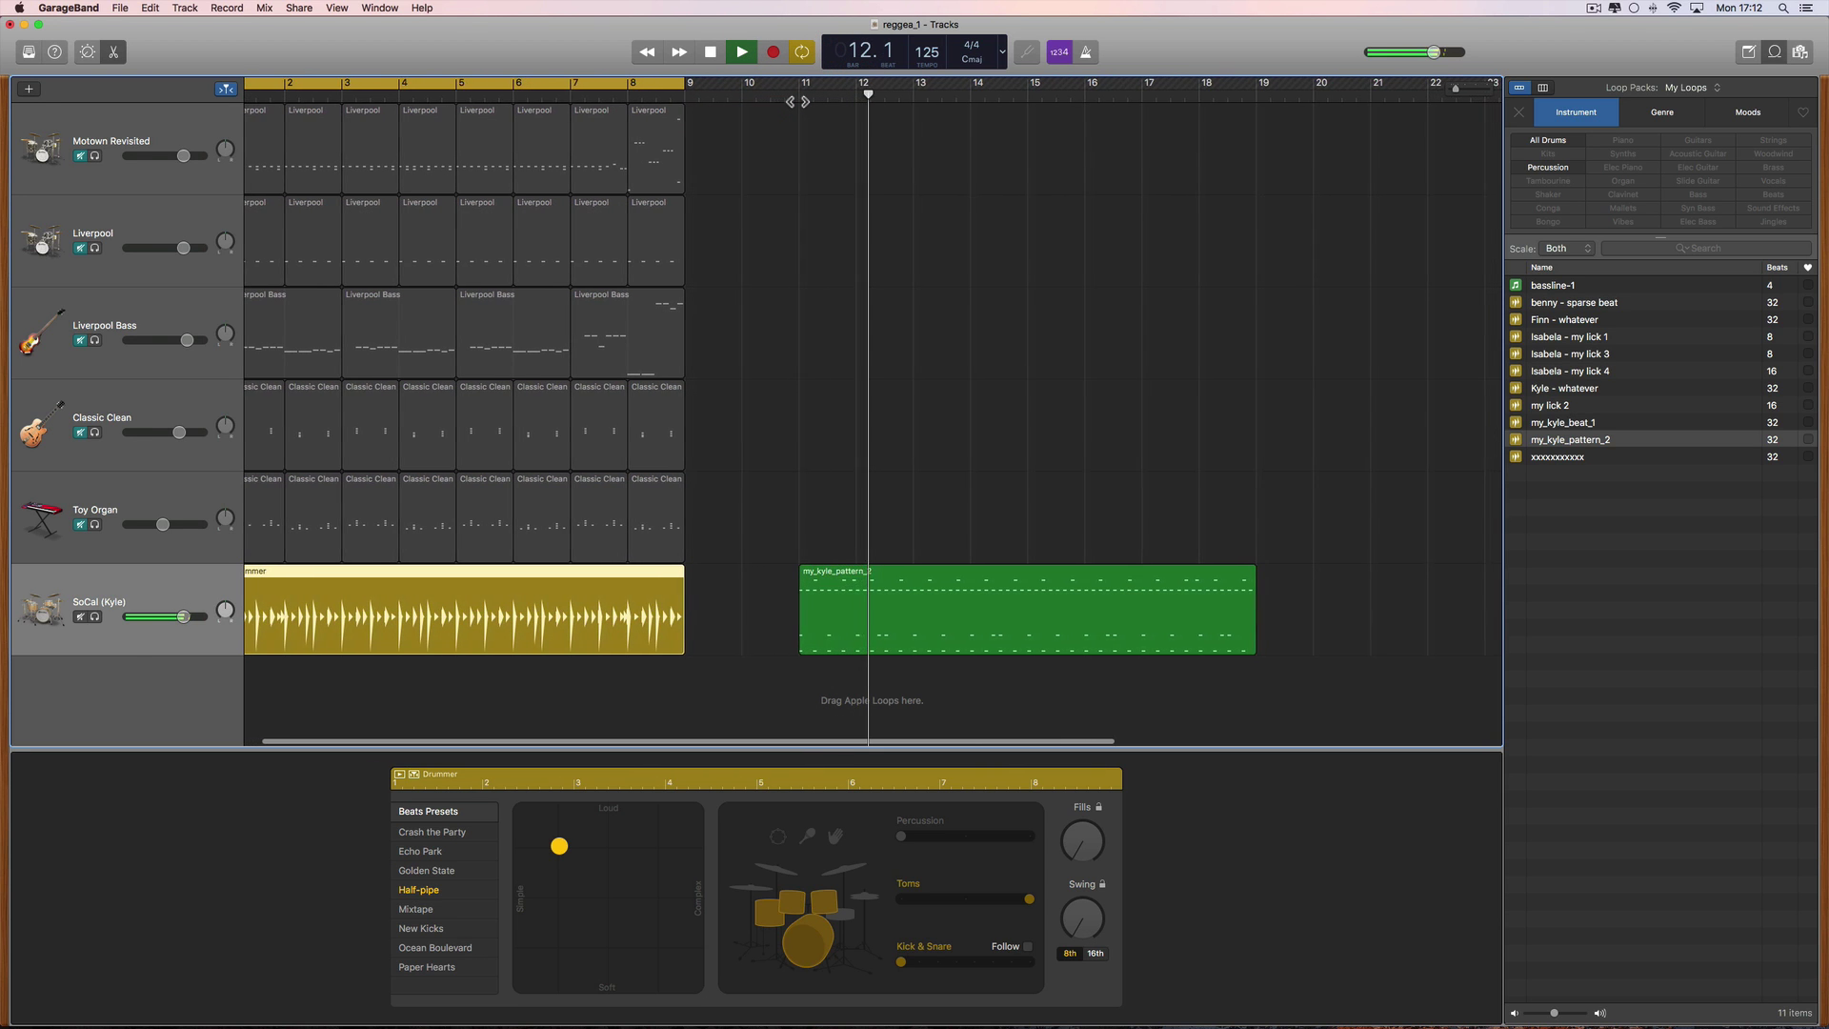
key("space")
left_click(1774, 52)
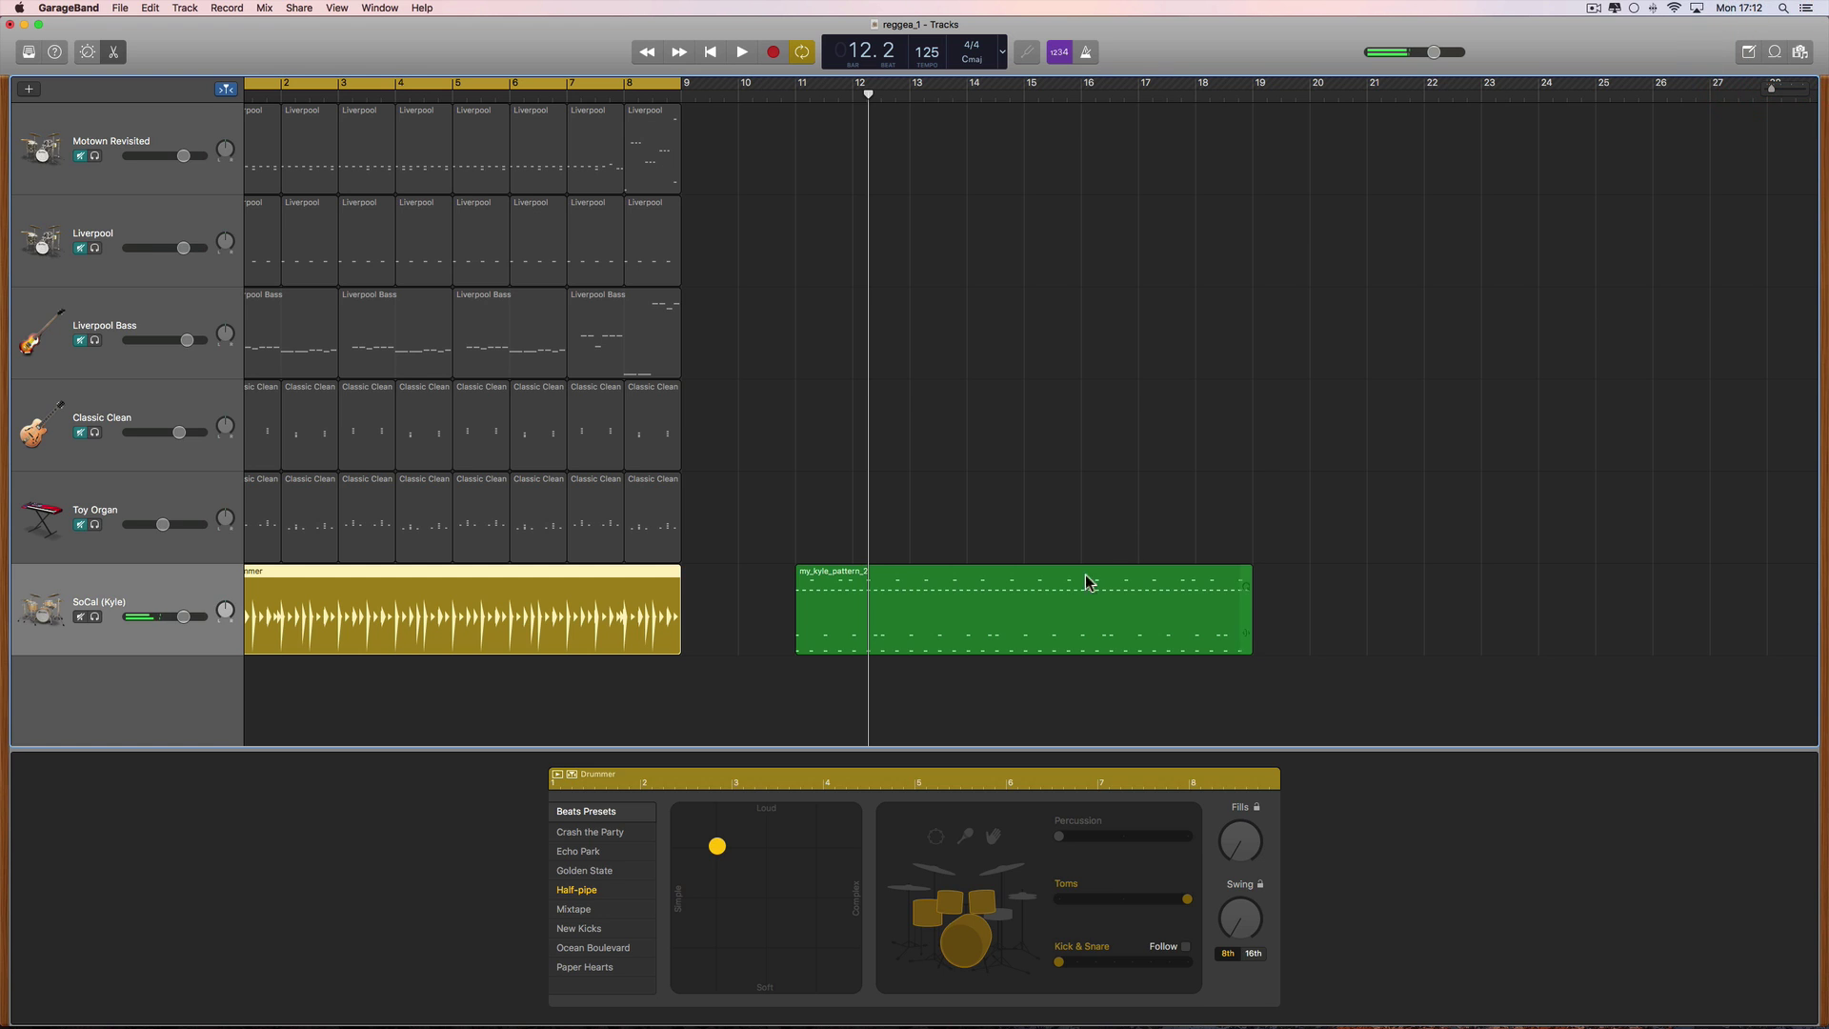
Open my_kyle_pattern_2 in the piano roll, zoom out, and cycle bars 11–19.
double_click(1043, 605)
scroll(845, 800, "down", 3)
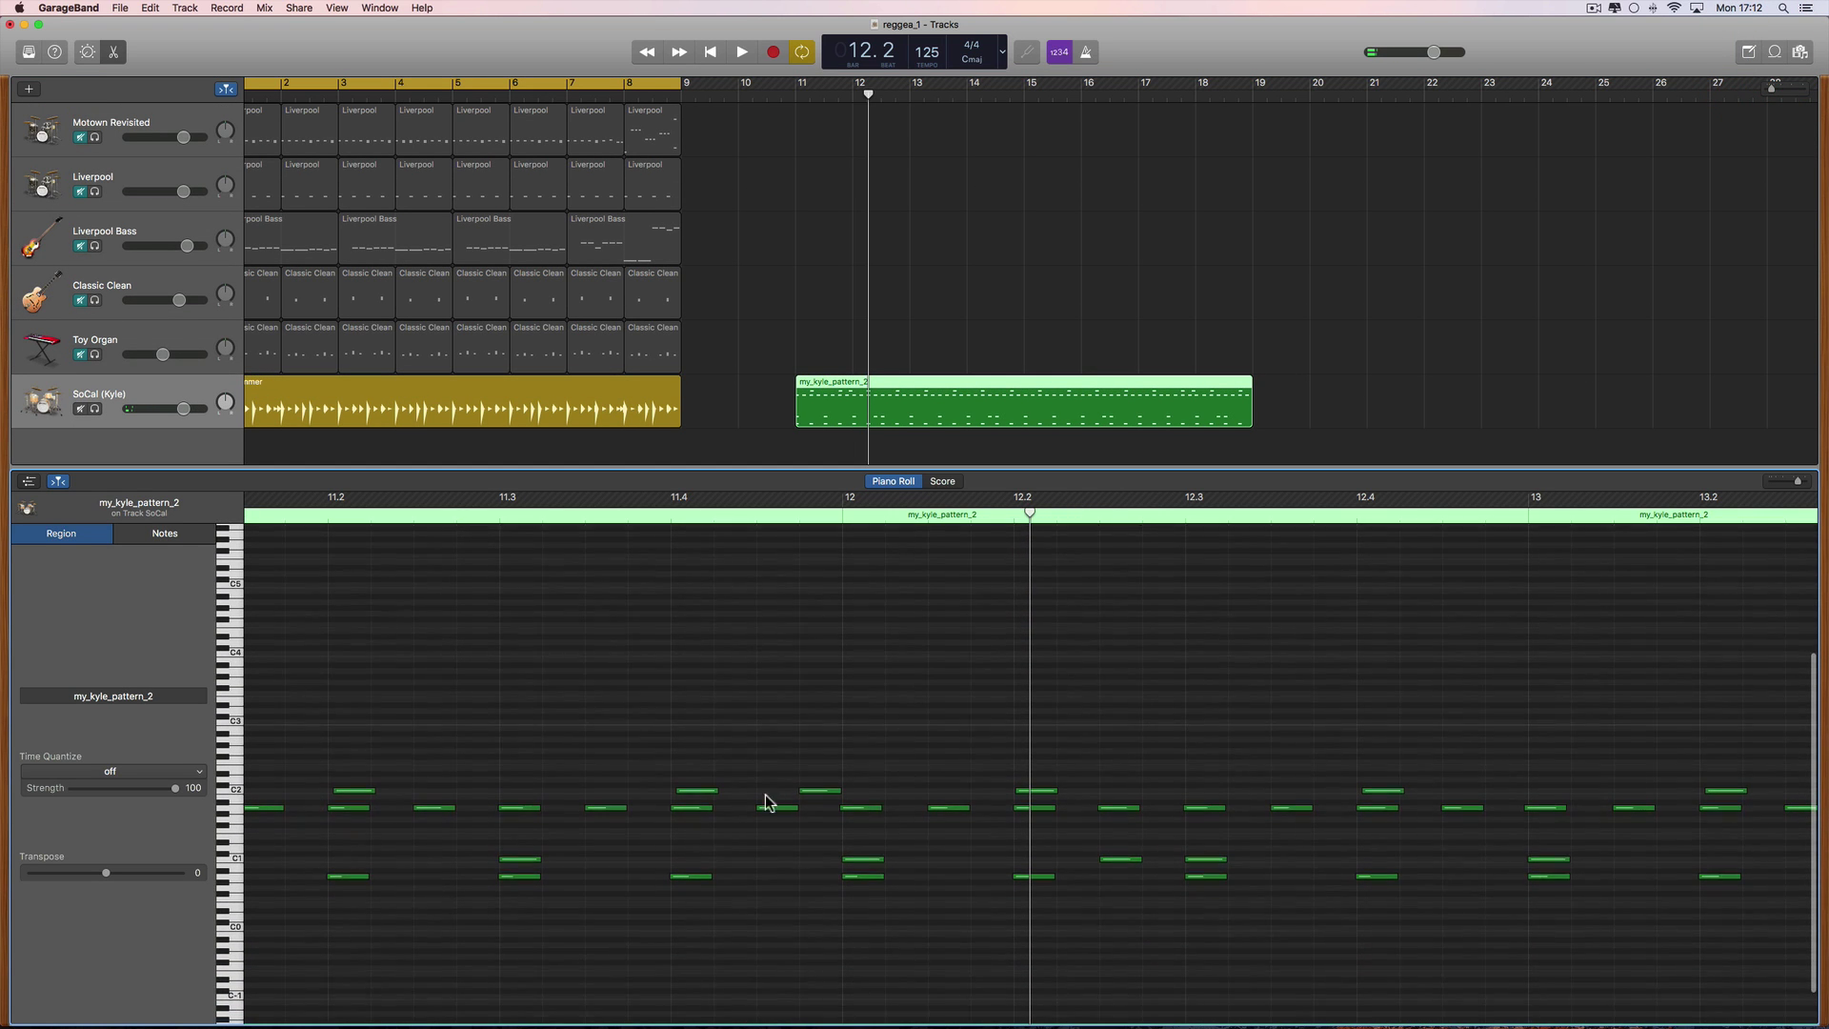
scroll(550, 796, "left", 3)
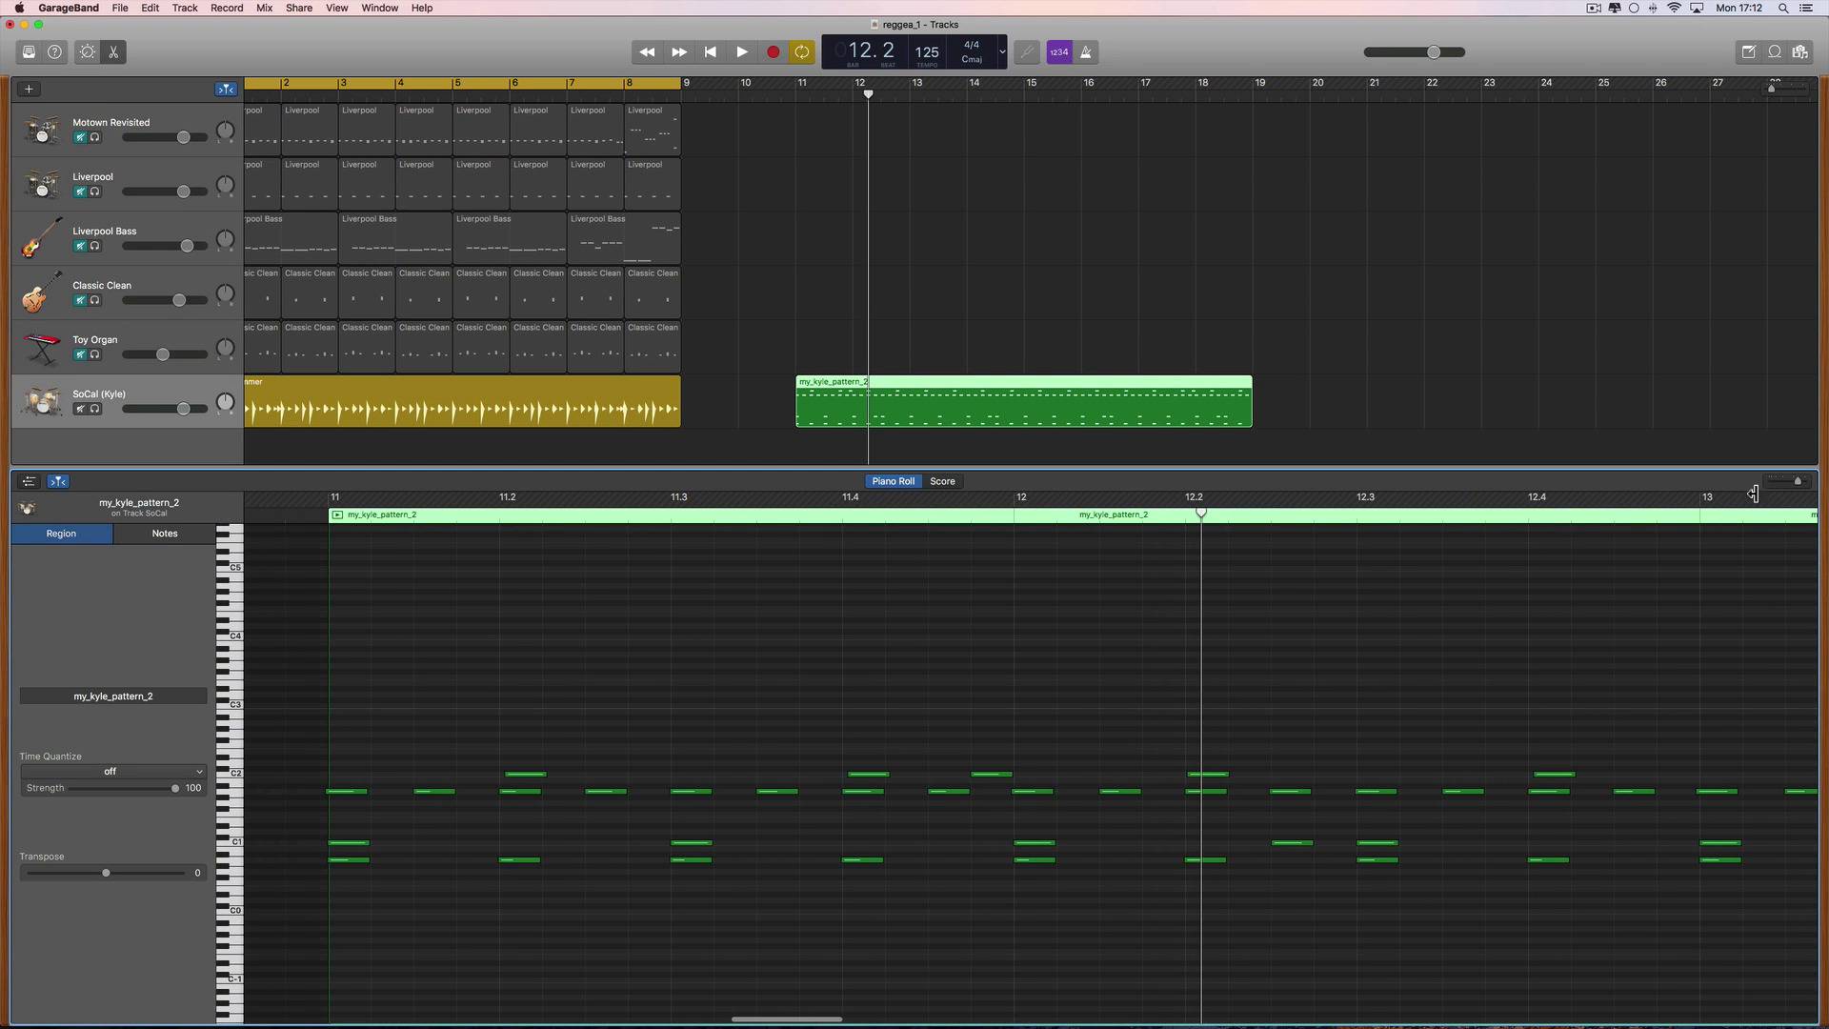
left_click(1780, 482)
scroll(1511, 627, "right", 10)
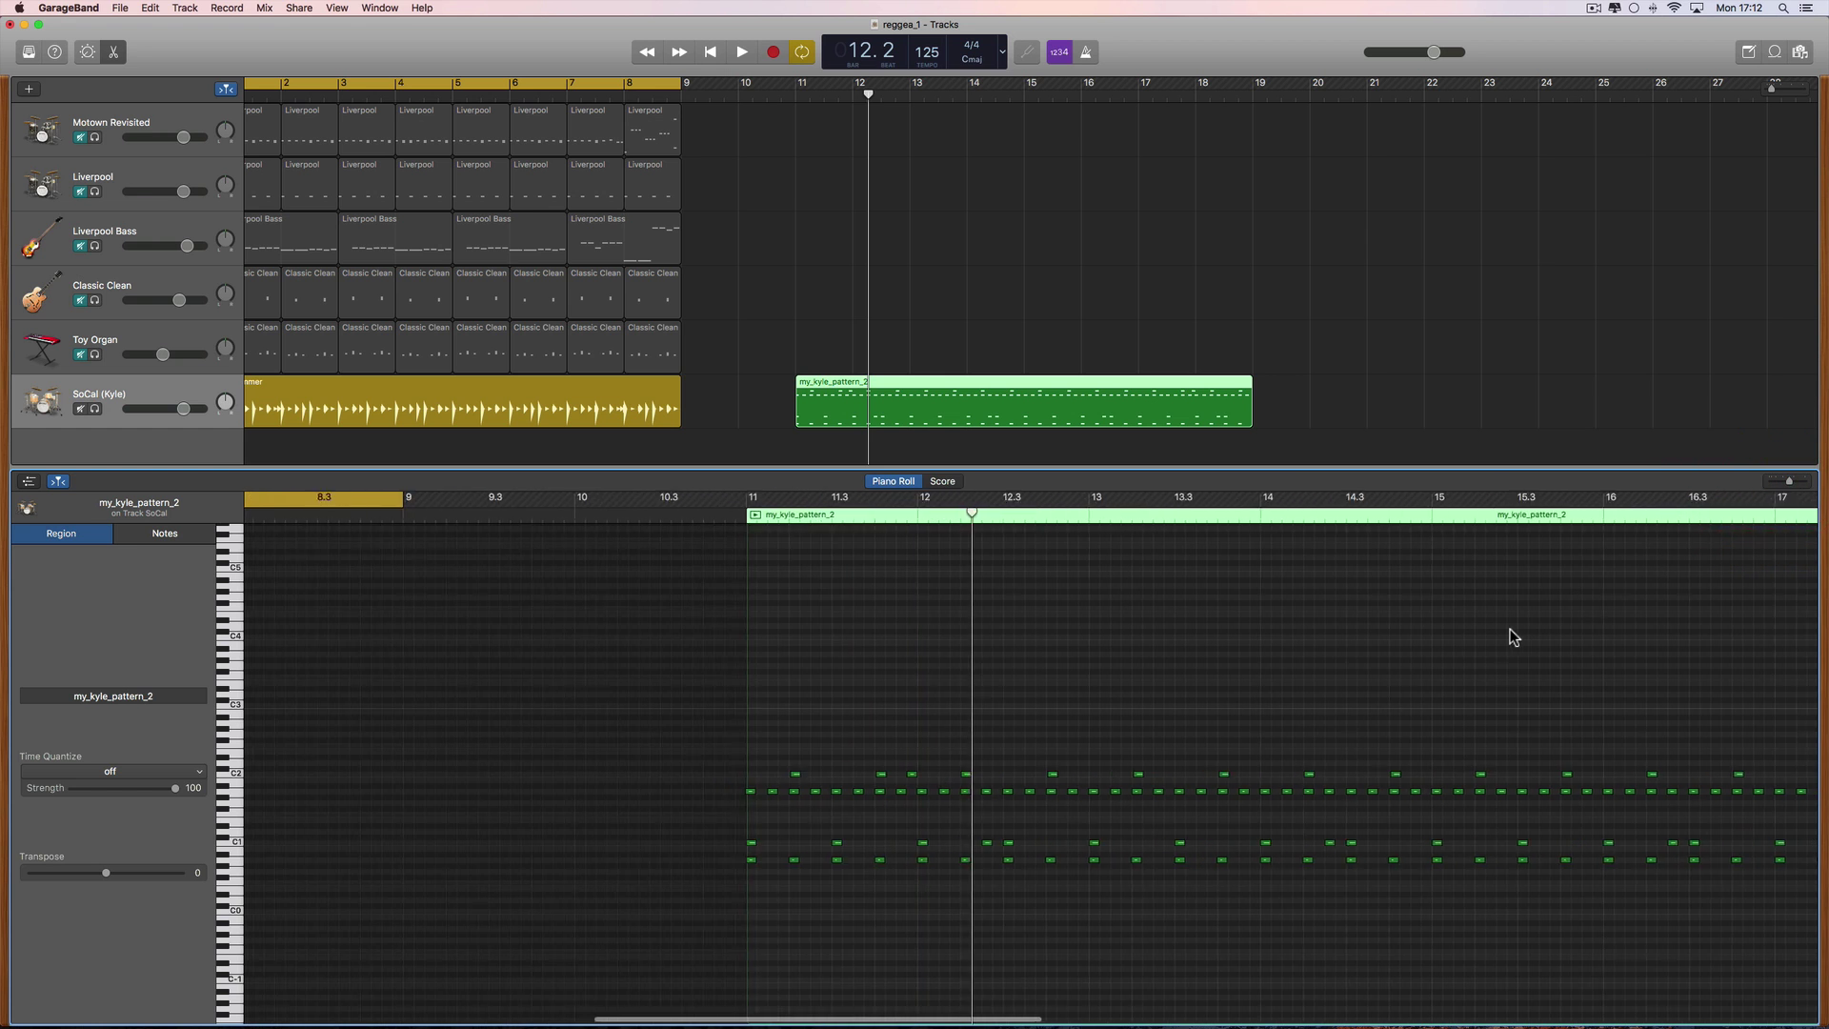
key("space")
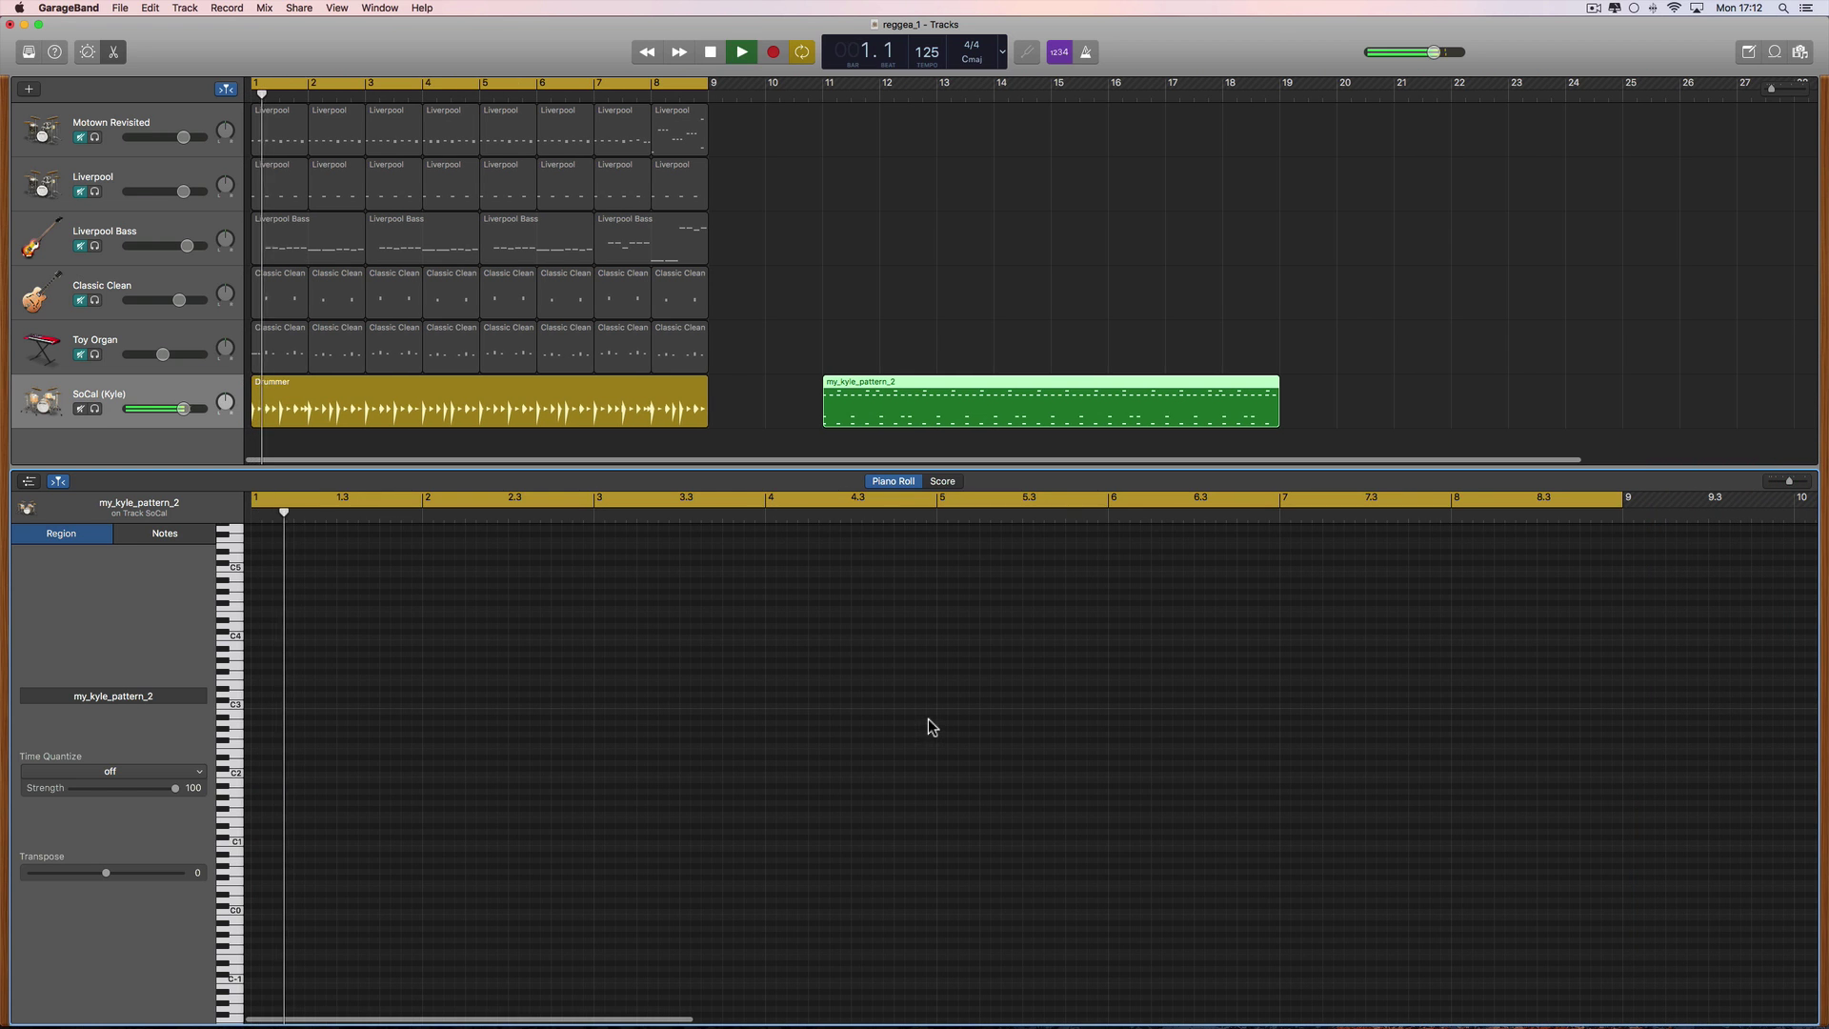
left_click_drag(608, 100, 1152, 103)
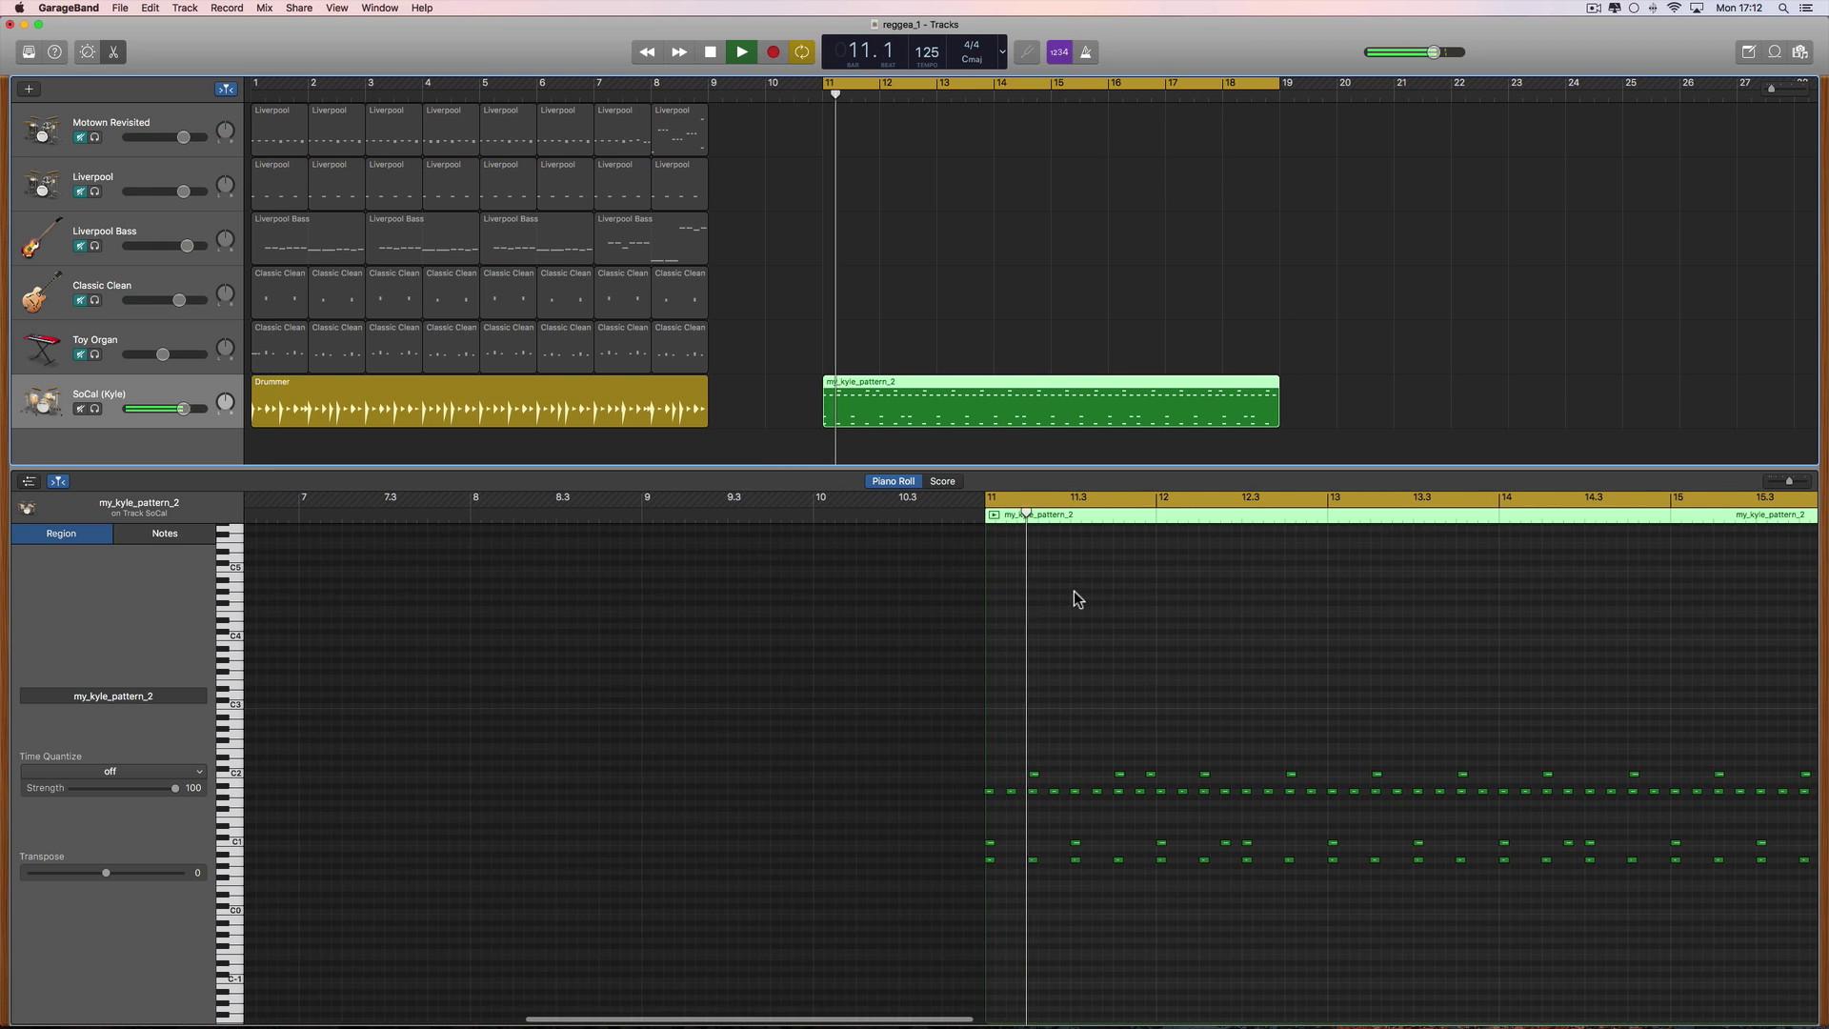
scroll(1294, 832, "right", 5)
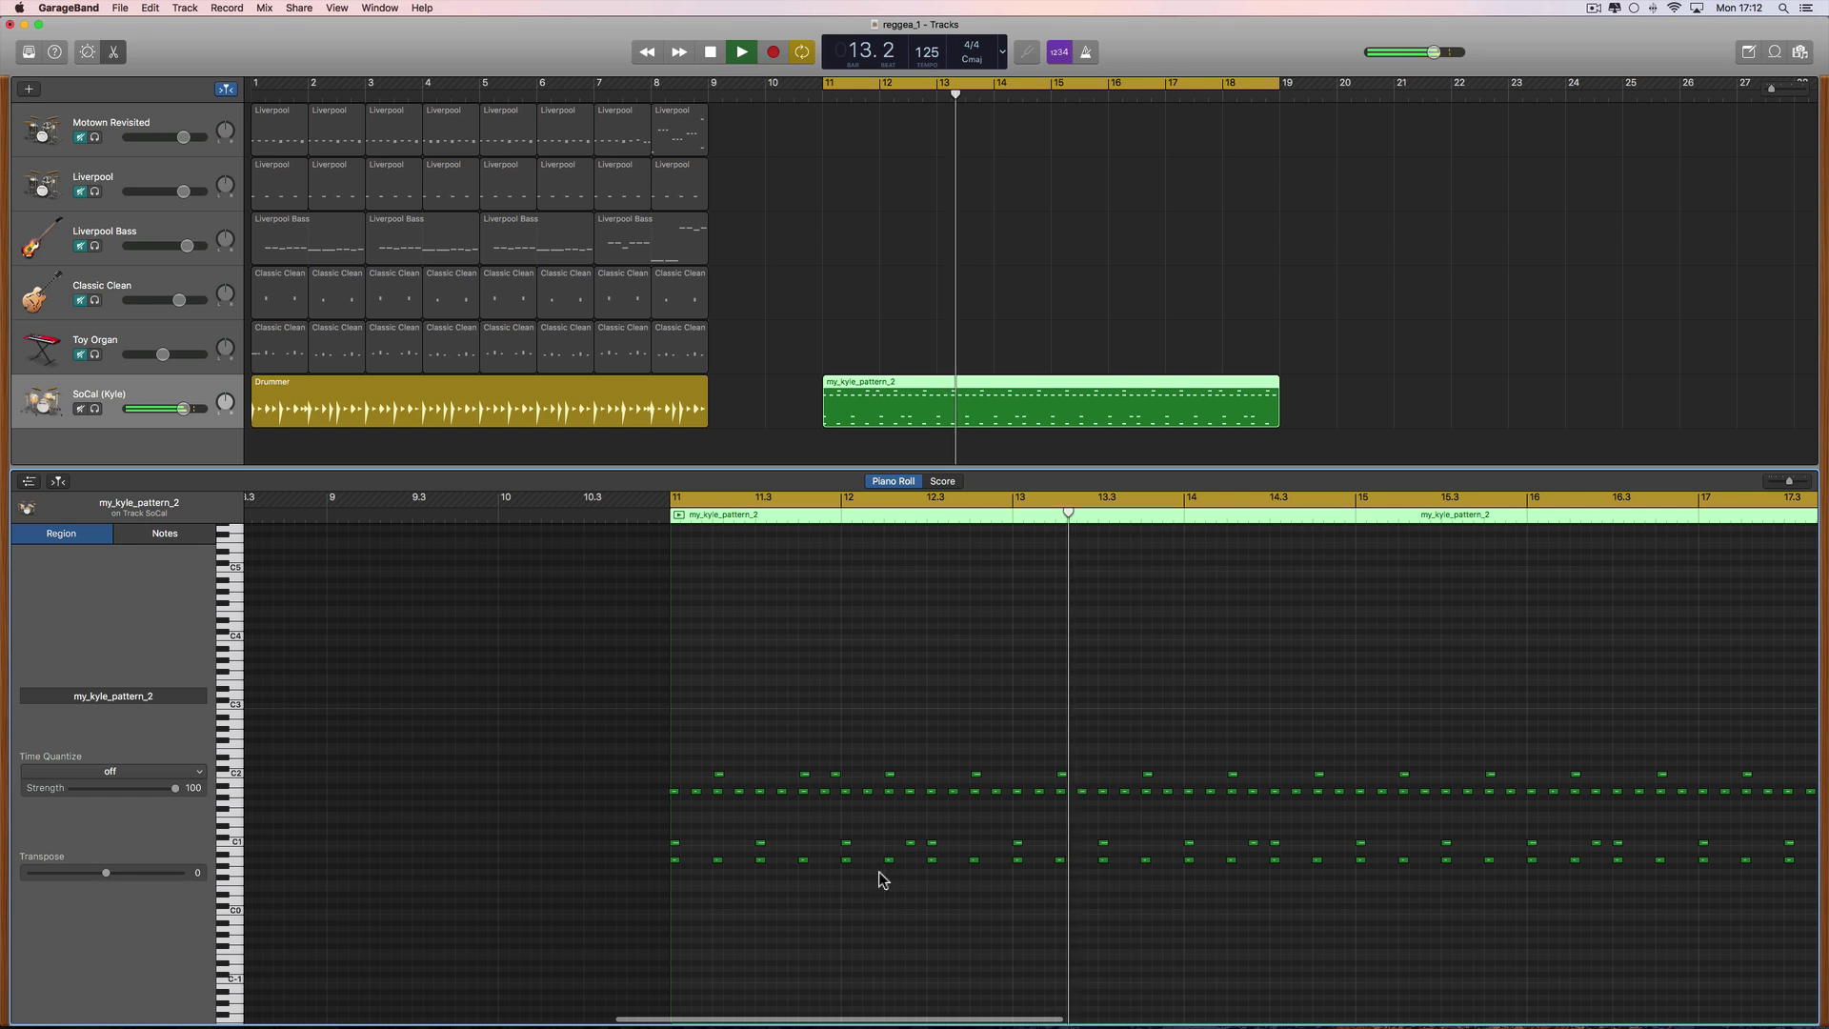
key("space")
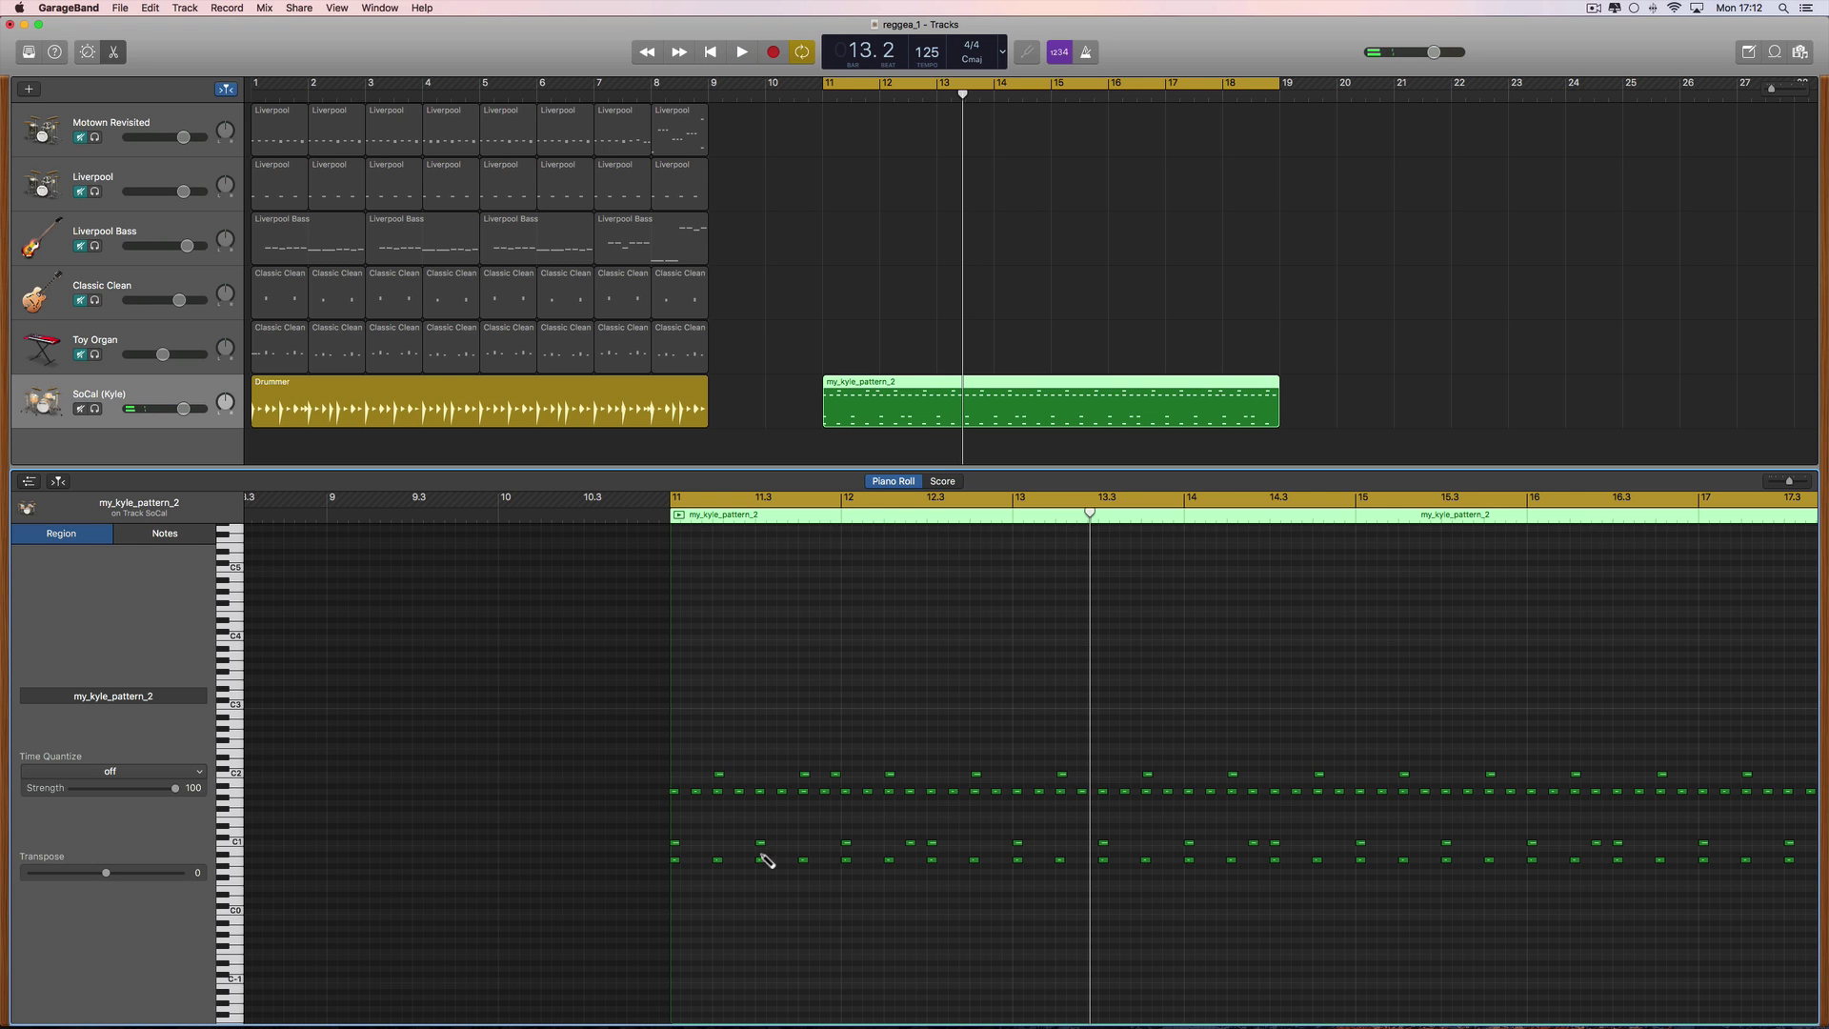
Lower the hit near bar 11.1 by one pitch and add a new hit near bar 11.3.
left_click(718, 858)
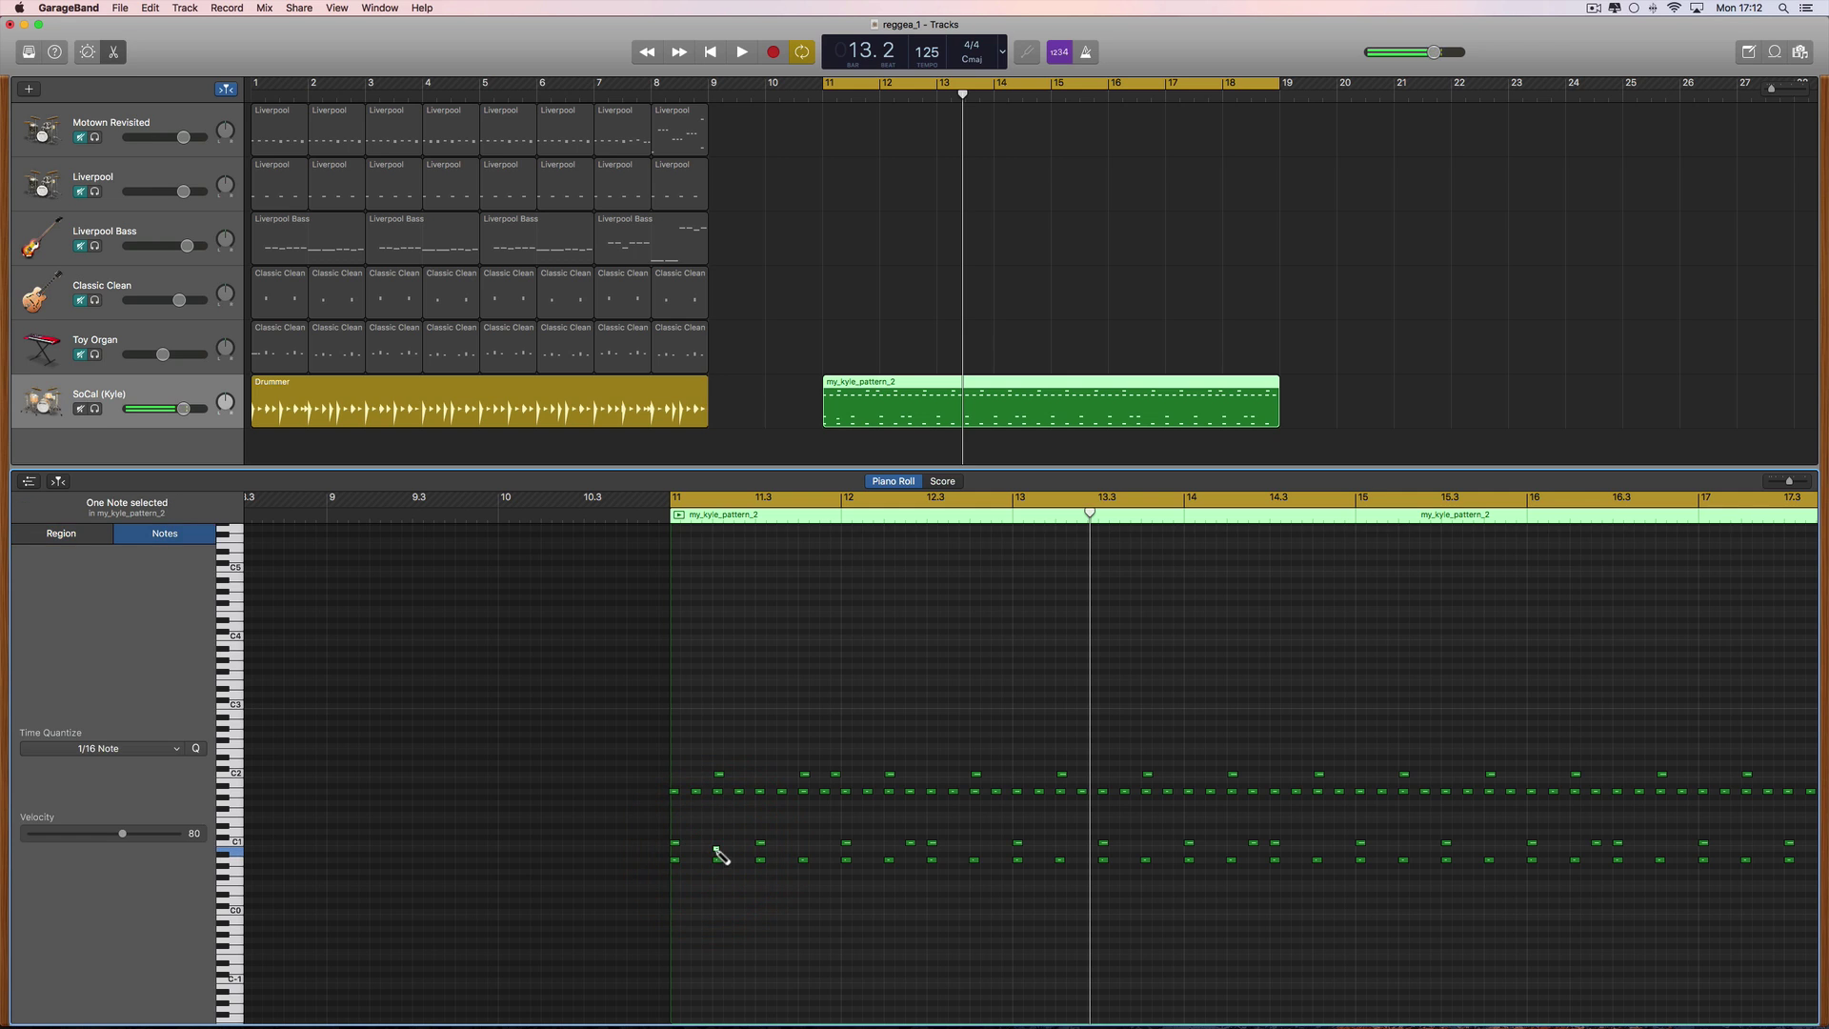
left_click_drag(722, 856, 715, 856)
key("space")
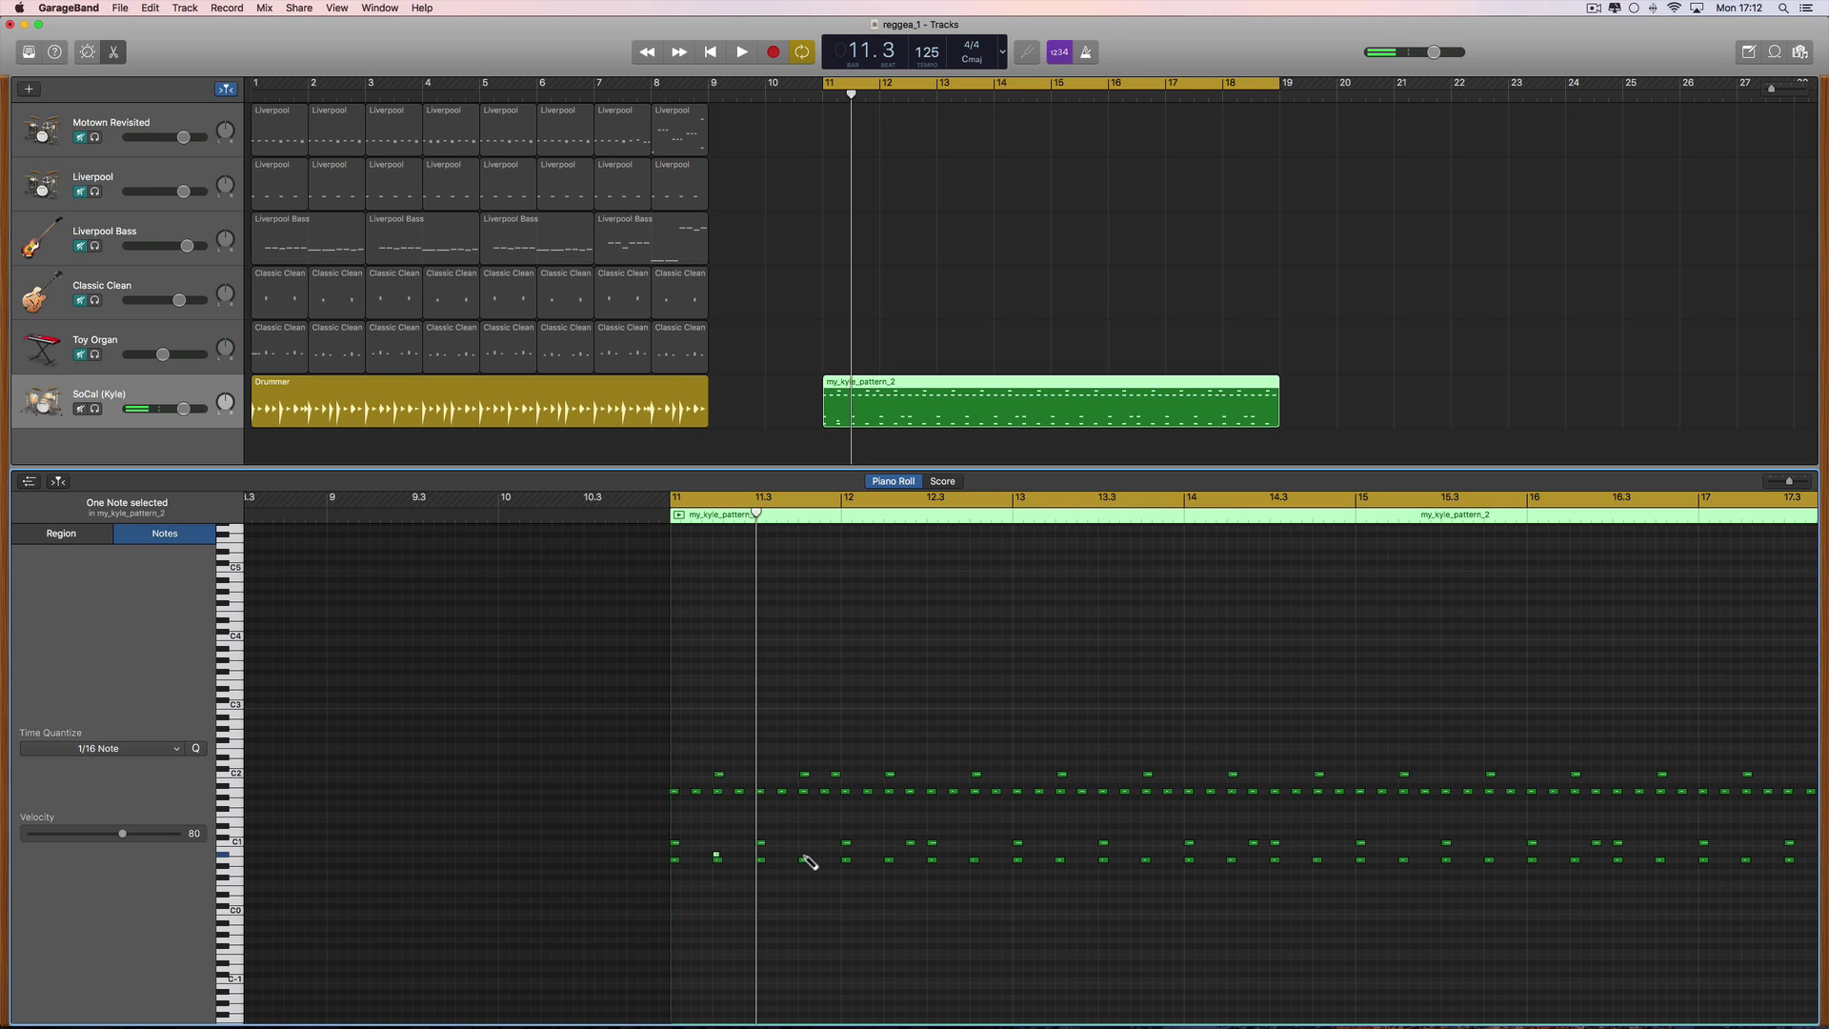
left_click(803, 855, "super")
key("space")
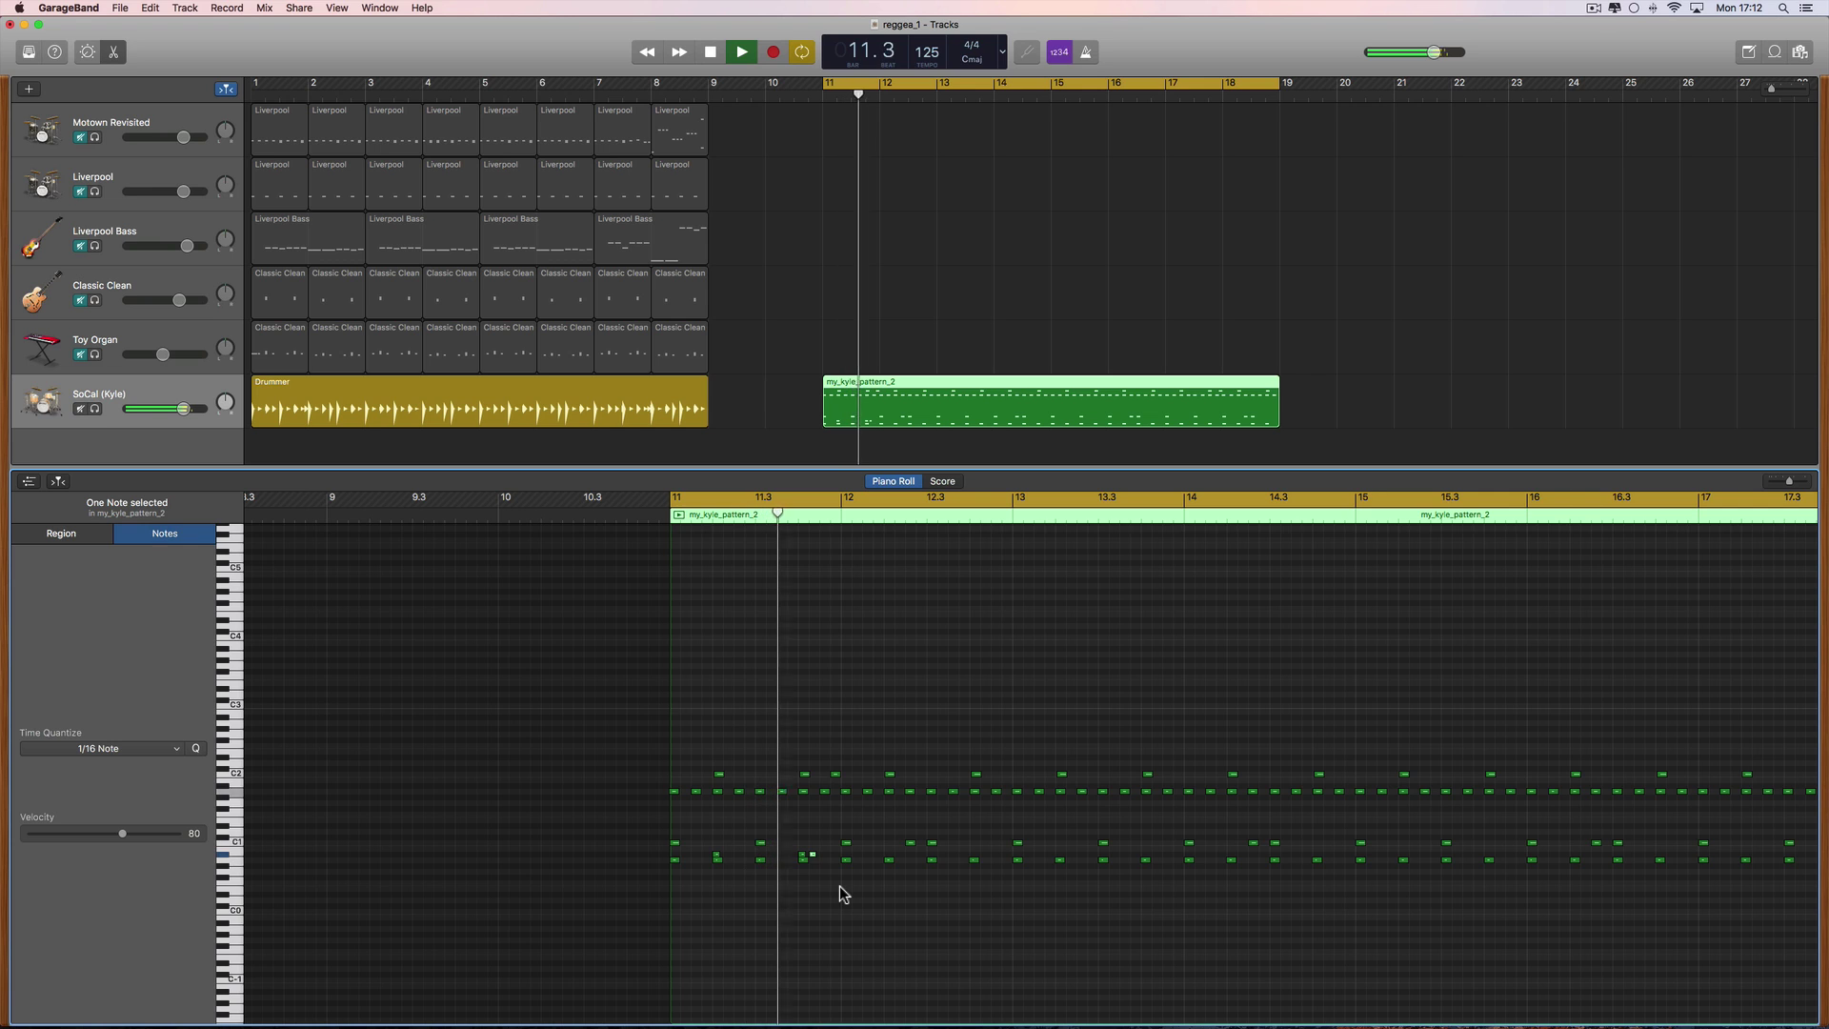
key("space")
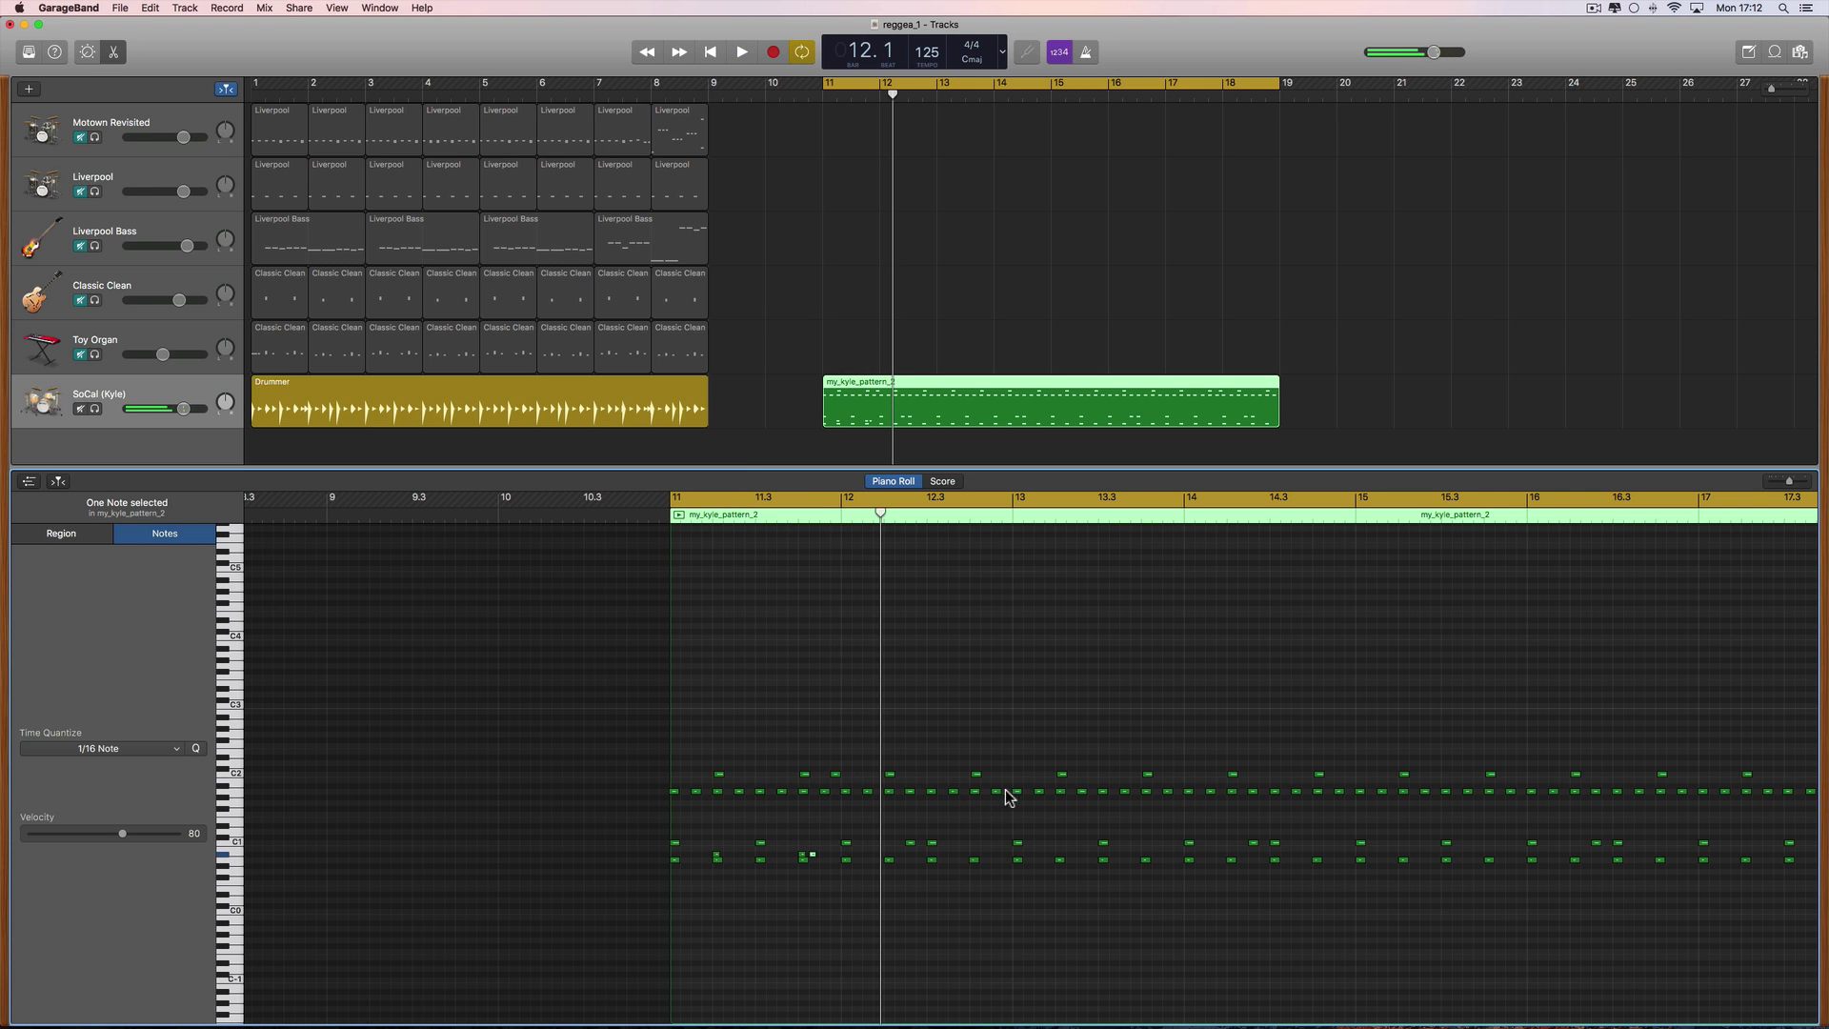